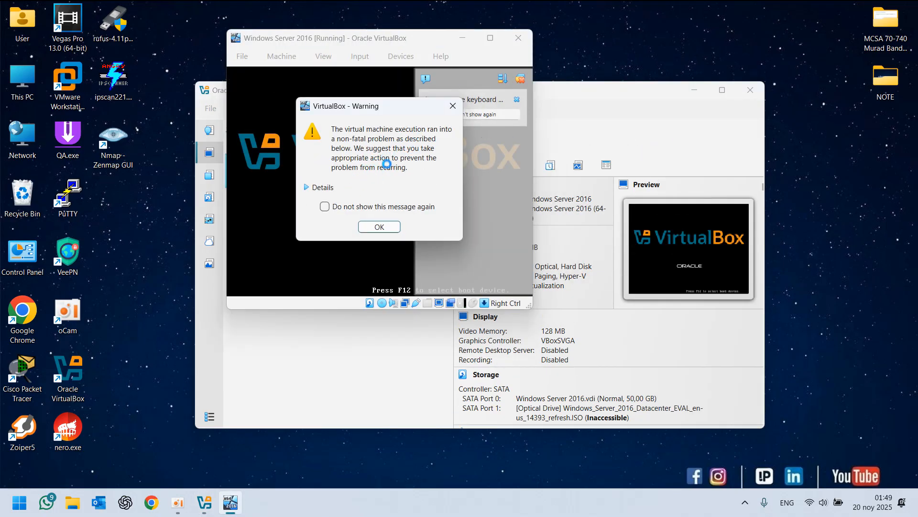
# Dismiss the VirtualBox warning and the virtual machine's notification messages while the guest boots
pyautogui.click(376, 226)
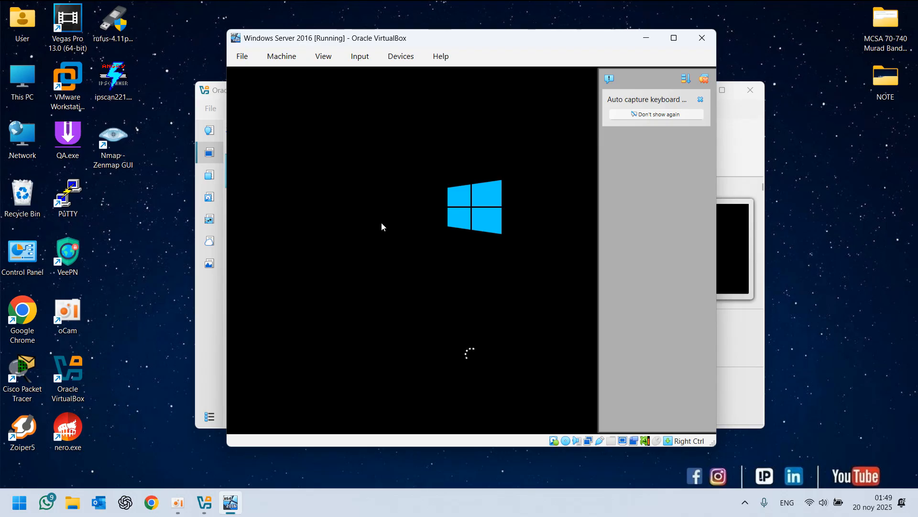
pyautogui.click(363, 514)
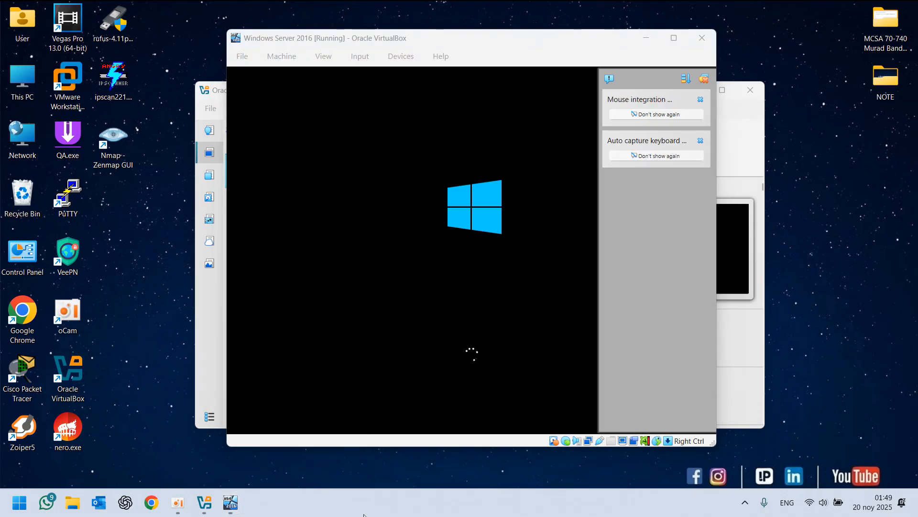
pyautogui.click(610, 79)
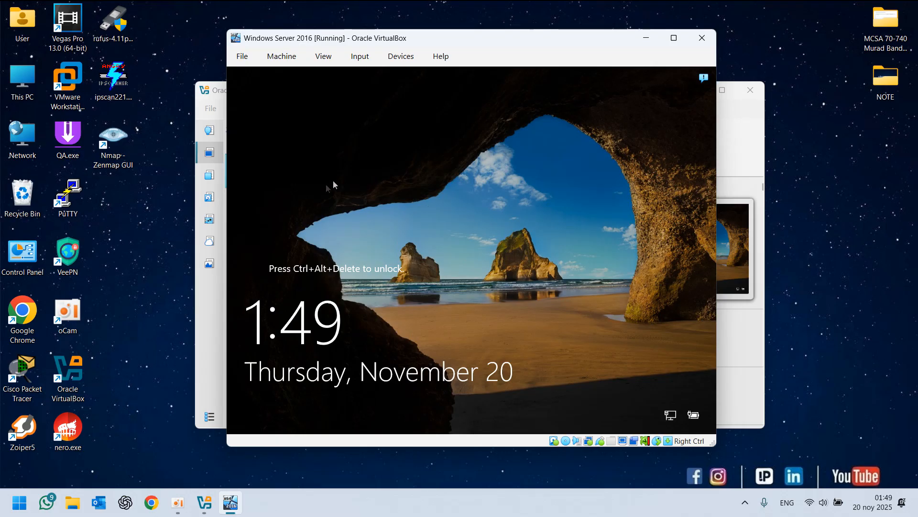
# Send Ctrl-Alt-Del to the virtual machine to reach the sign-in screen
pyautogui.click(360, 56)
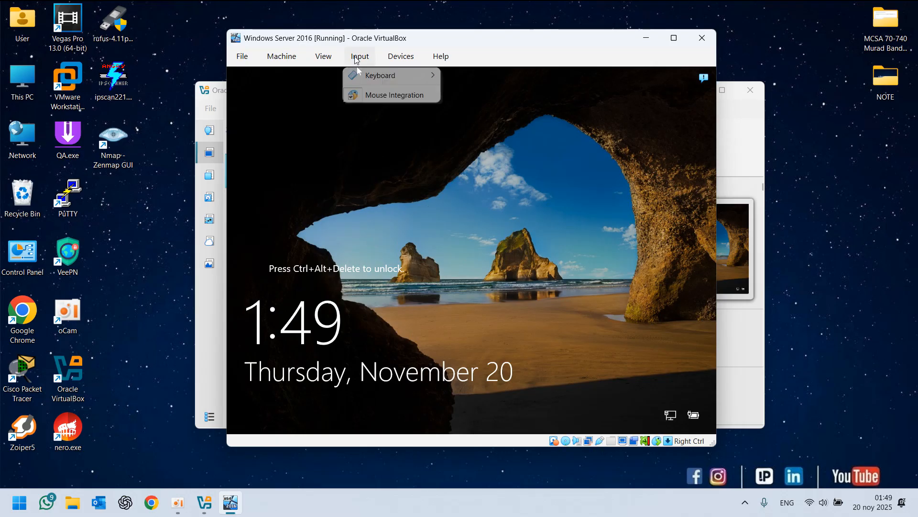
pyautogui.moveTo(367, 79)
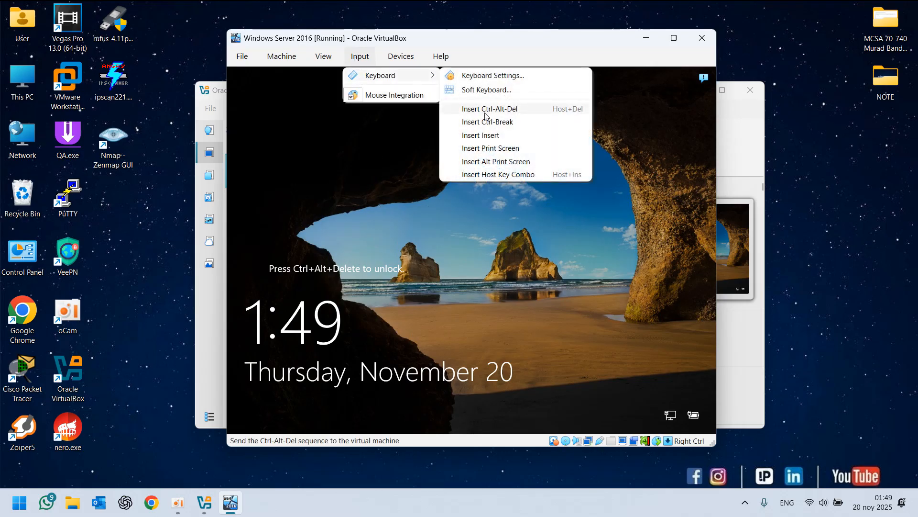
pyautogui.click(518, 109)
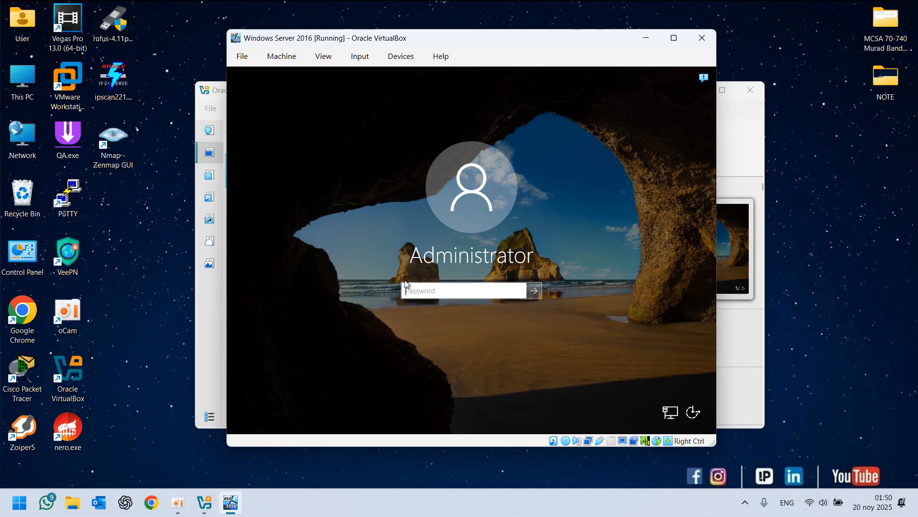
# Sign in as Administrator by entering the account password
pyautogui.click(406, 285)
pyautogui.write('P')
pyautogui.press('capslock')
pyautogui.write('•••••••••••••')
pyautogui.press('Return')
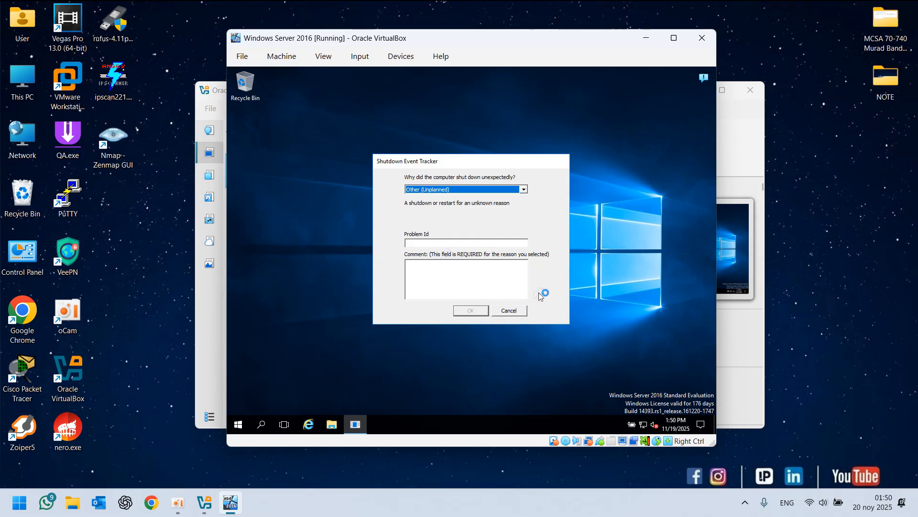
# Cancel the Shutdown Event Tracker and refresh the desktop
pyautogui.click(509, 311)
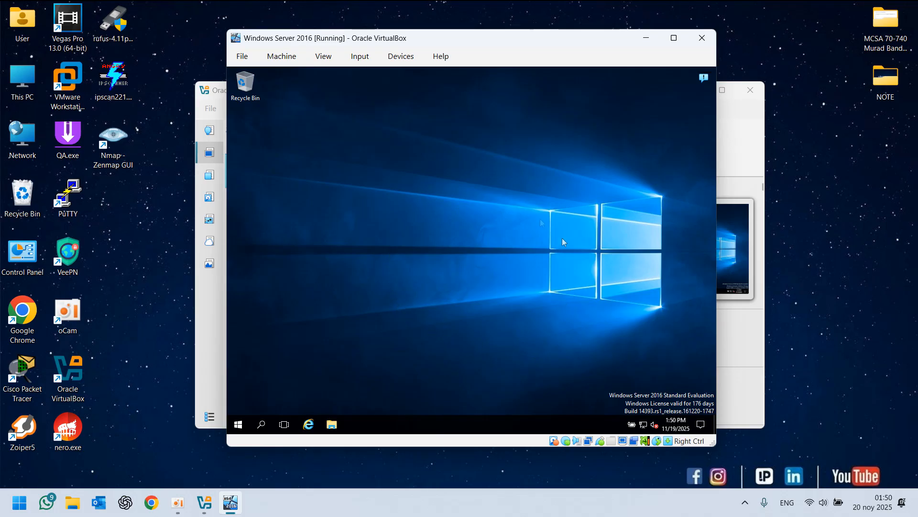
pyautogui.rightClick(302, 234)
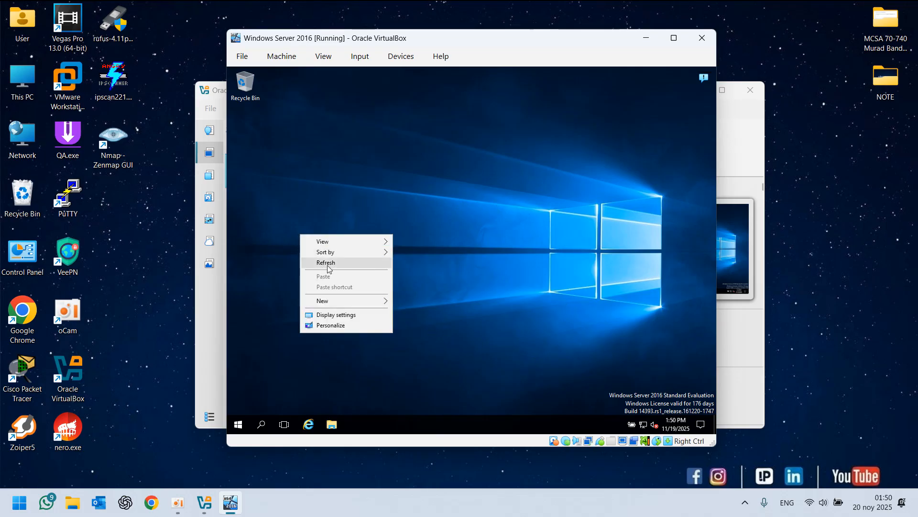
pyautogui.click(321, 263)
pyautogui.rightClick(296, 219)
pyautogui.click(326, 247)
pyautogui.rightClick(303, 220)
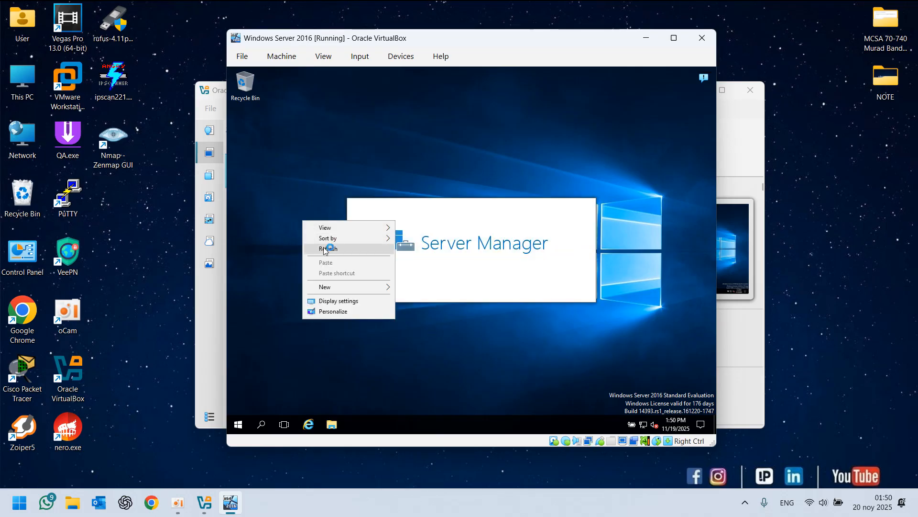
pyautogui.click(327, 248)
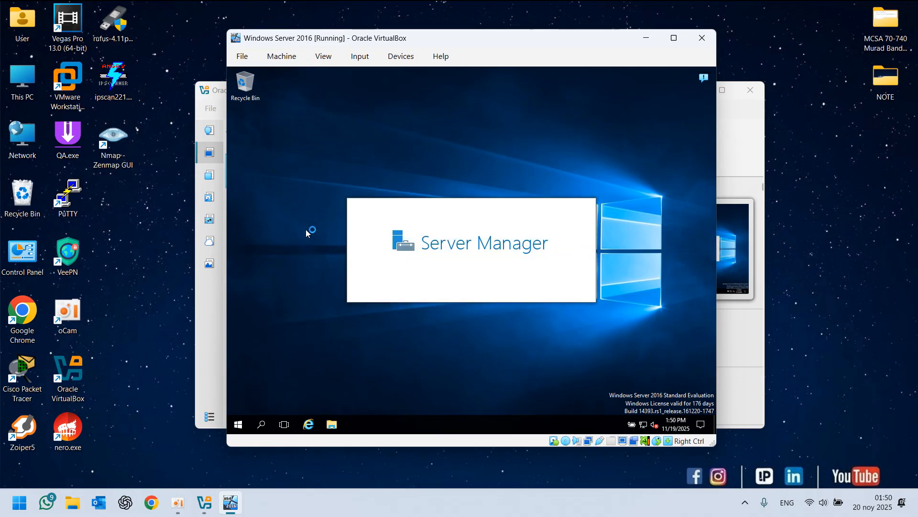
# In Server Manager's Local Server properties, rename the computer to server-ms-01 and choose to restart later
pyautogui.click(430, 499)
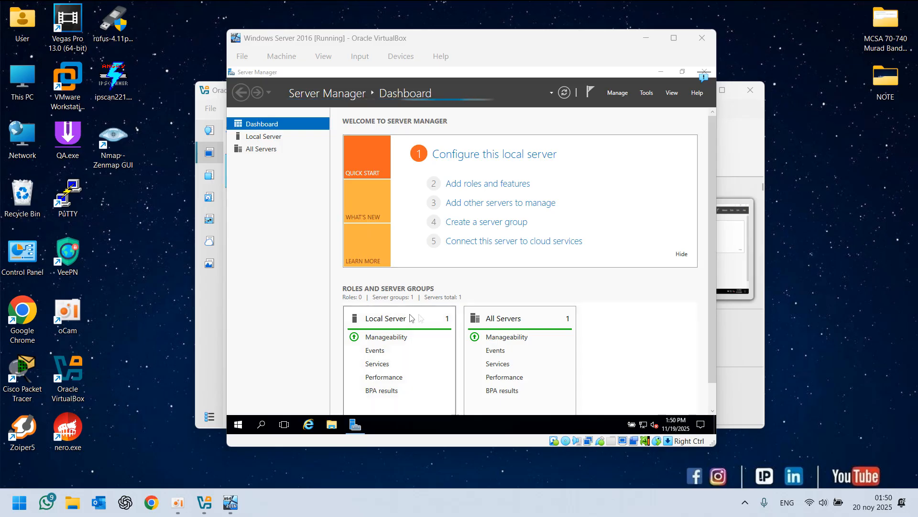
pyautogui.click(262, 137)
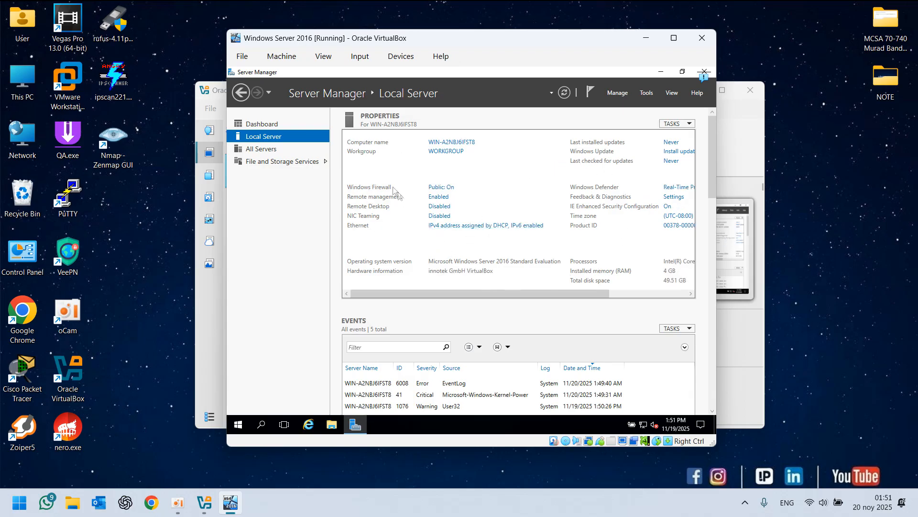
pyautogui.click(465, 143)
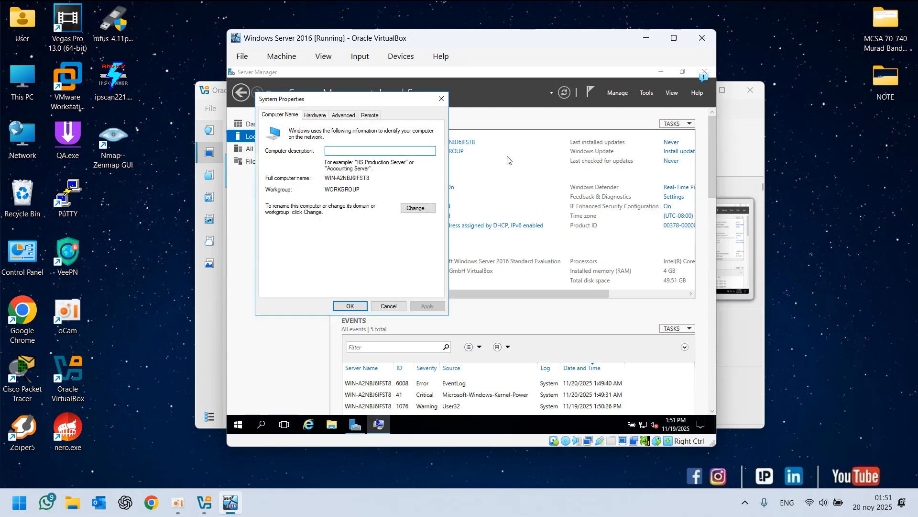
pyautogui.click(416, 210)
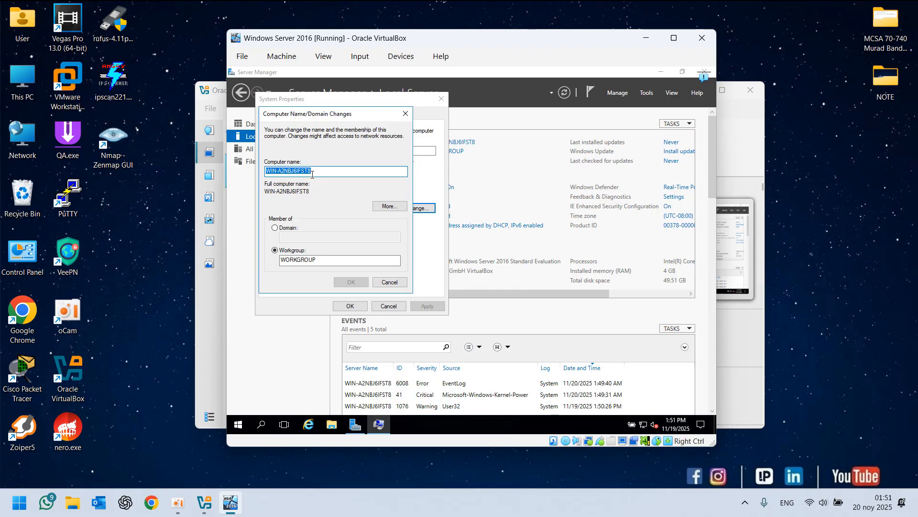
pyautogui.write('server-ms-01')
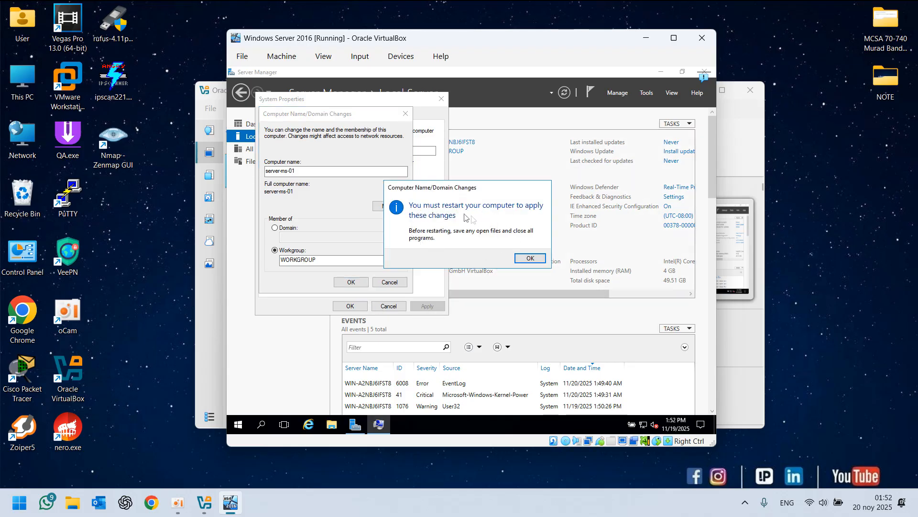
pyautogui.click(531, 258)
pyautogui.click(350, 306)
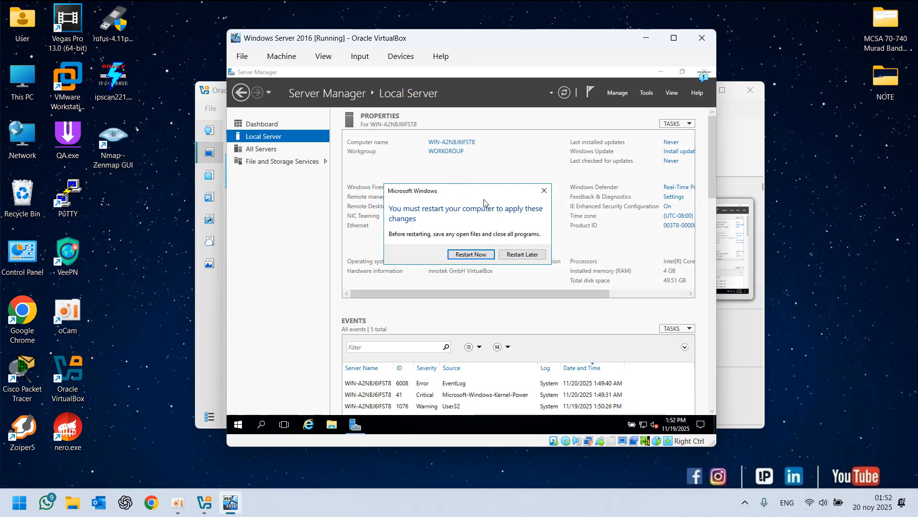
pyautogui.click(522, 254)
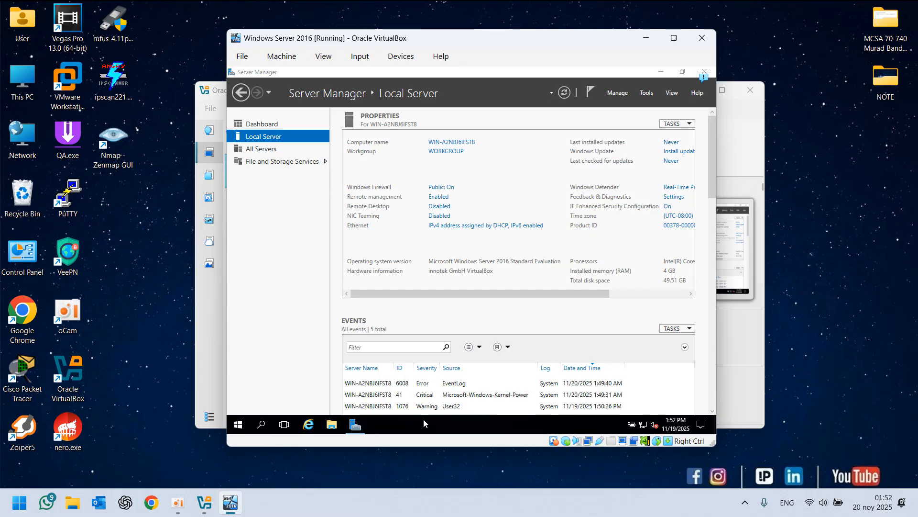
# Open System Properties with sysdm.cpl to check the pending computer name, then close the dialogs and Server Manager
pyautogui.press('super+r')
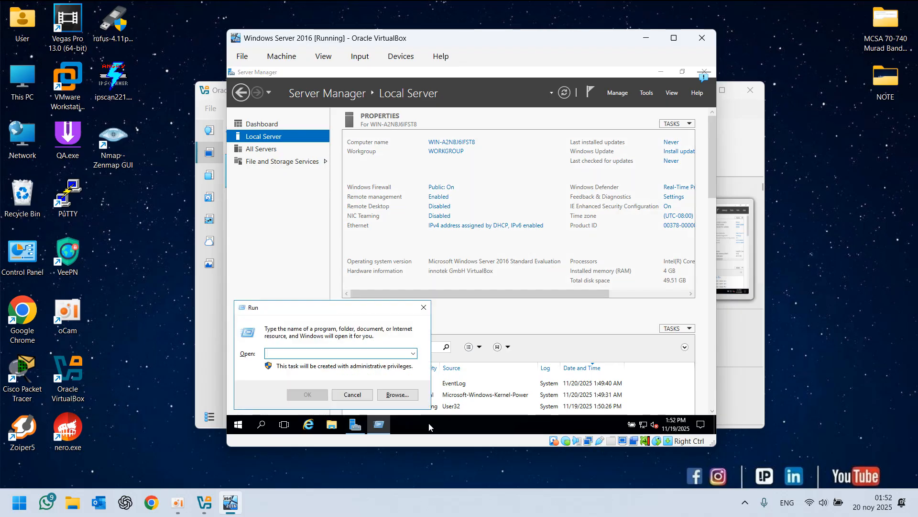
pyautogui.write('sysdm.')
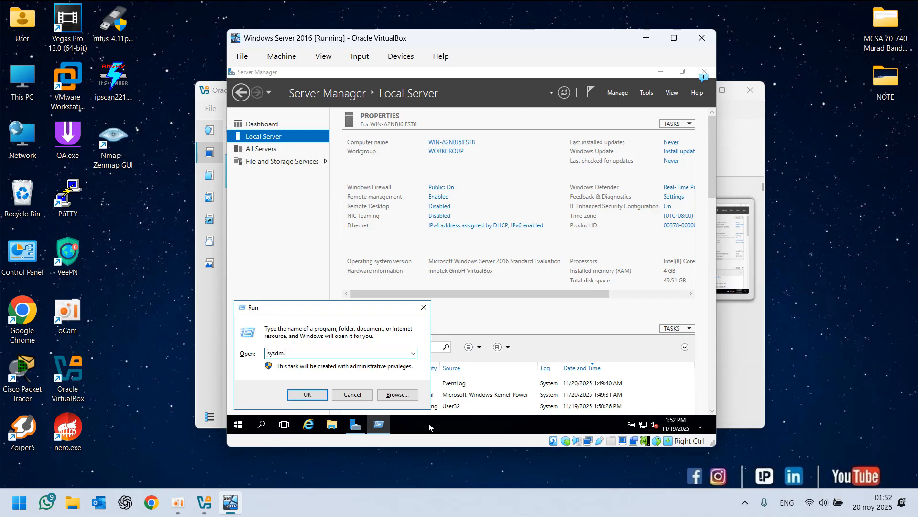
pyautogui.write('cpl')
pyautogui.press('Return')
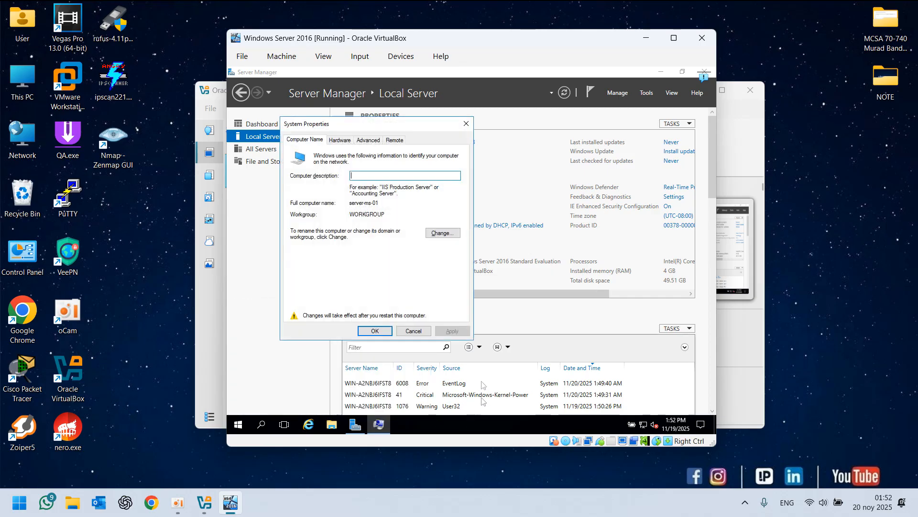
pyautogui.click(441, 233)
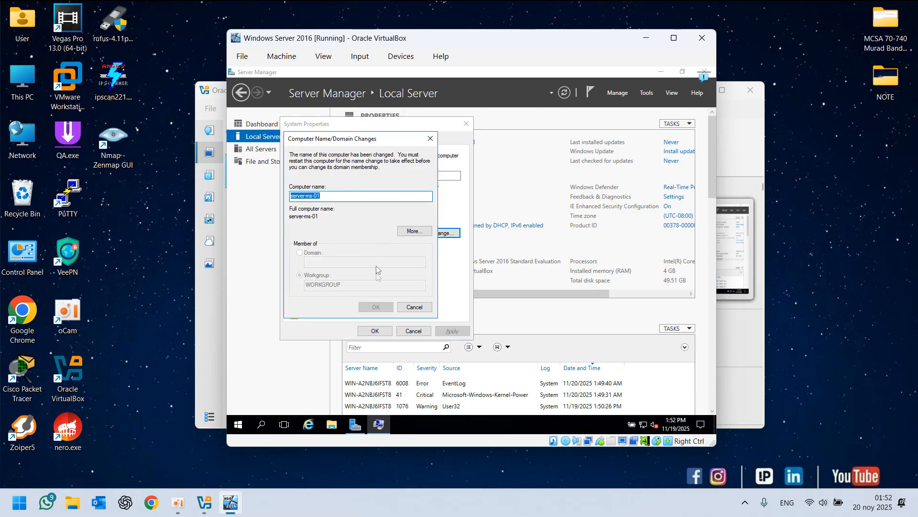
pyautogui.click(410, 303)
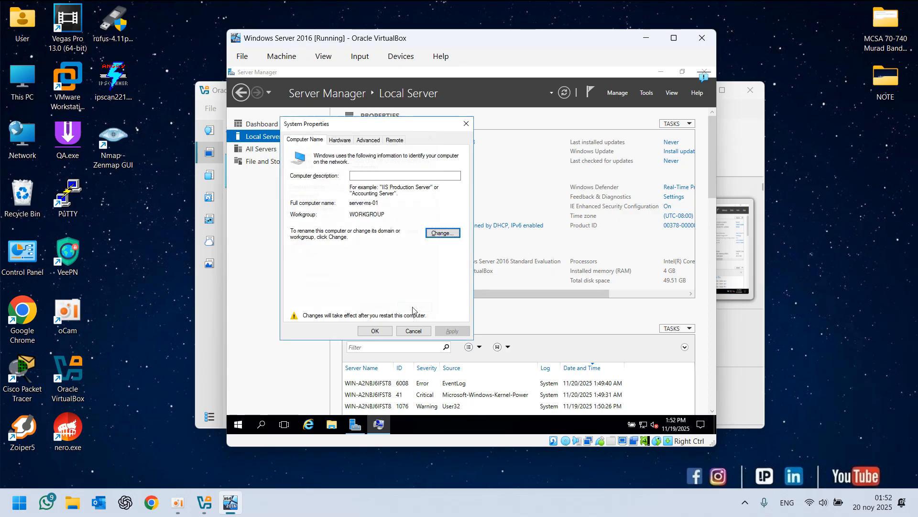
pyautogui.click(414, 331)
pyautogui.click(660, 72)
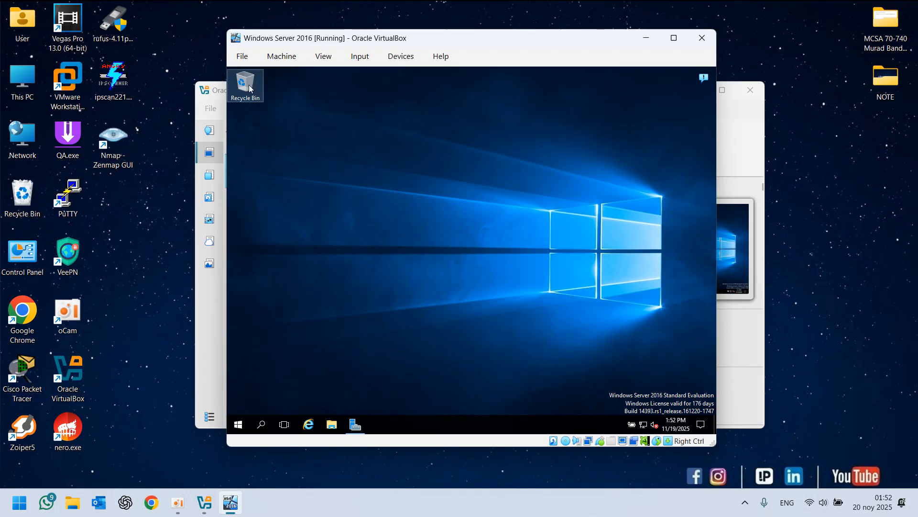
# Open the System window from This PC's properties in File Explorer
pyautogui.click(334, 424)
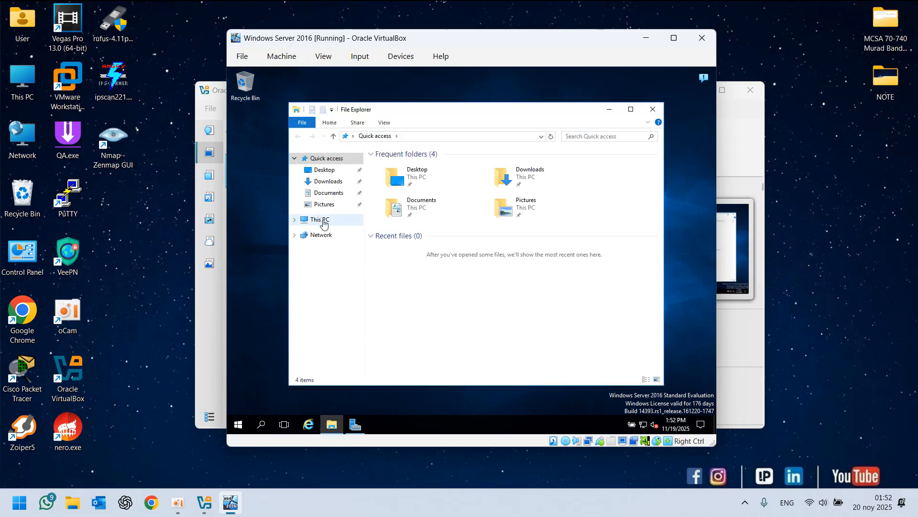
pyautogui.click(324, 222)
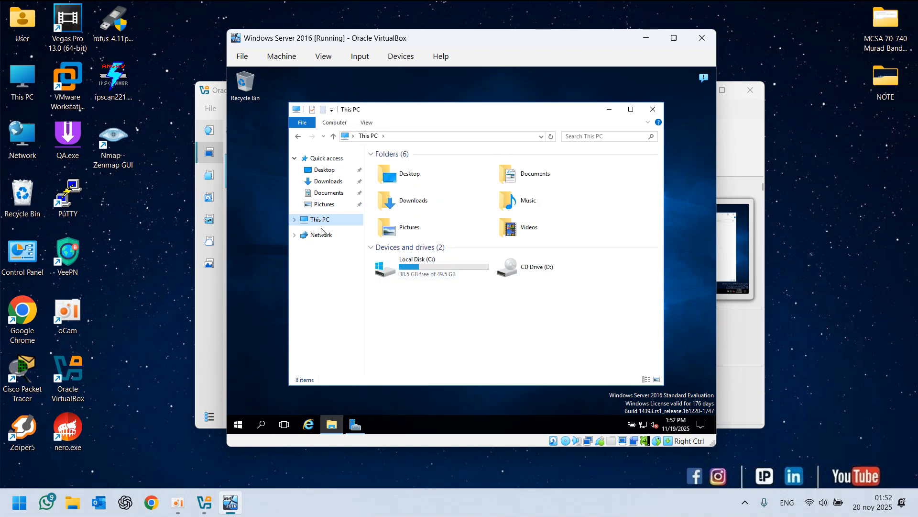
pyautogui.rightClick(317, 224)
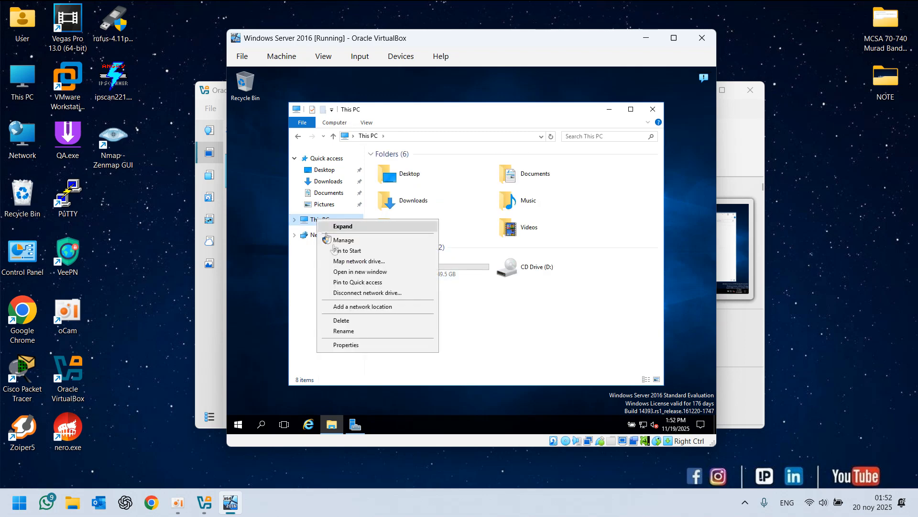
pyautogui.click(349, 345)
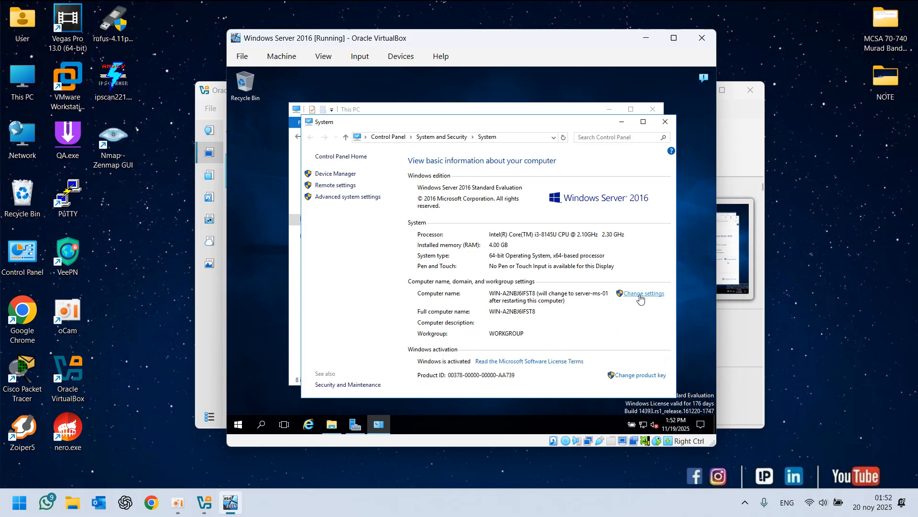
# Check the computer name settings from the System window, then close all the open windows
pyautogui.click(640, 294)
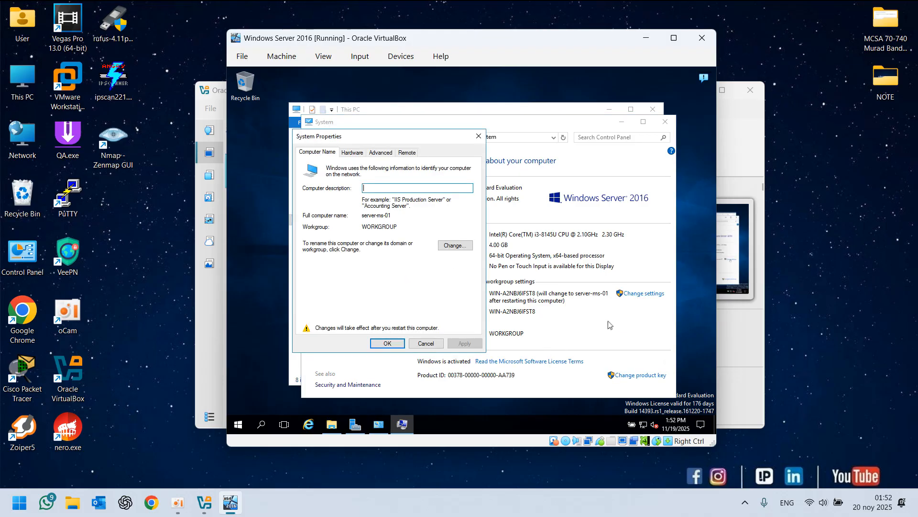
pyautogui.click(455, 246)
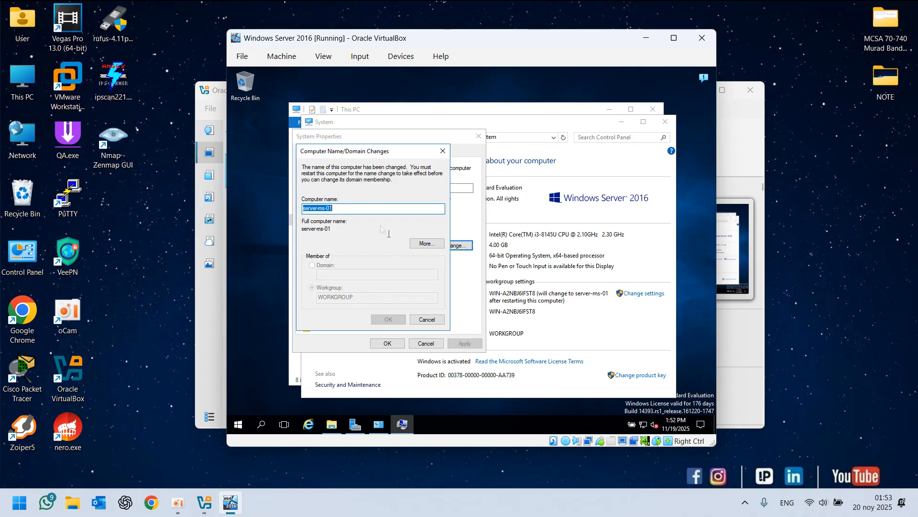
pyautogui.click(426, 319)
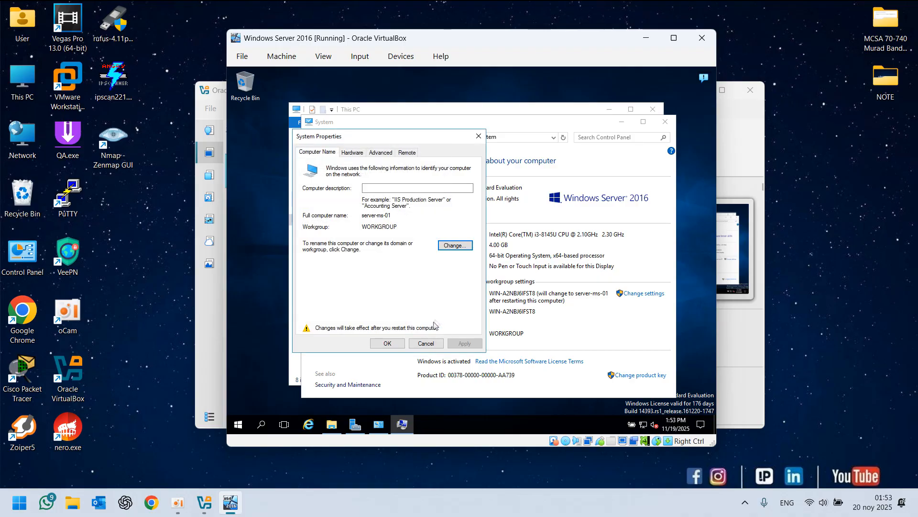
pyautogui.click(425, 342)
pyautogui.click(664, 121)
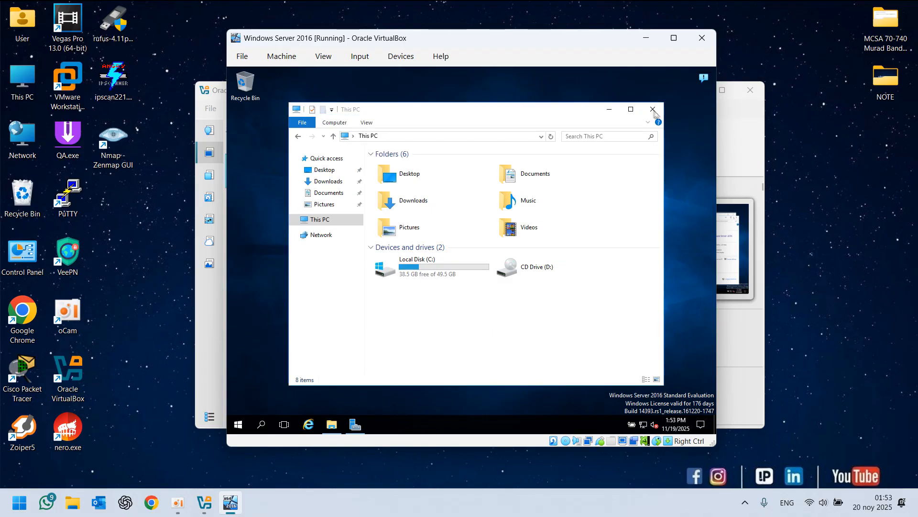
pyautogui.click(651, 110)
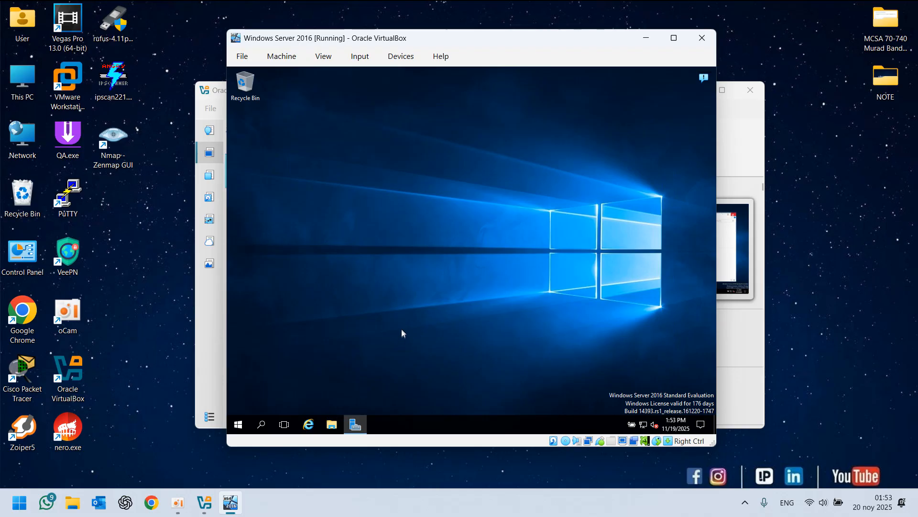
# Restart the Windows Server virtual machine, choosing Other (Planned) as the shutdown reason
pyautogui.click(238, 425)
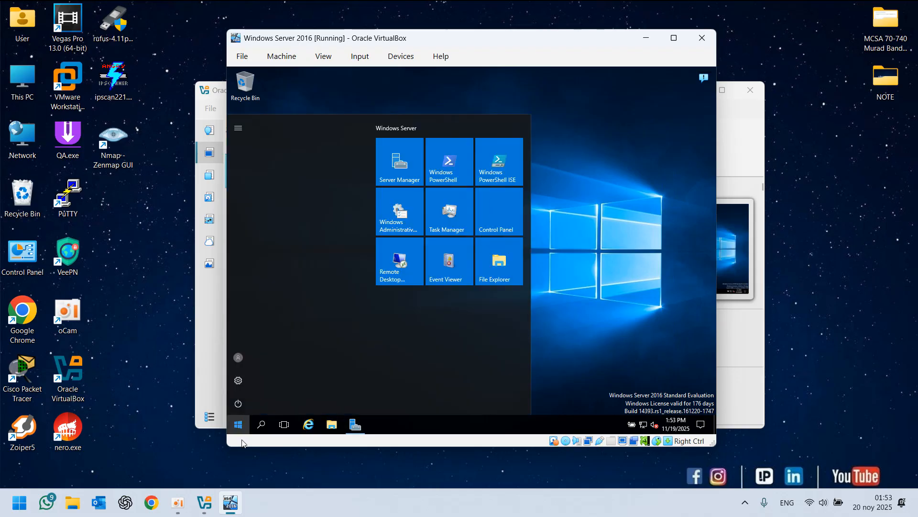
pyautogui.click(238, 404)
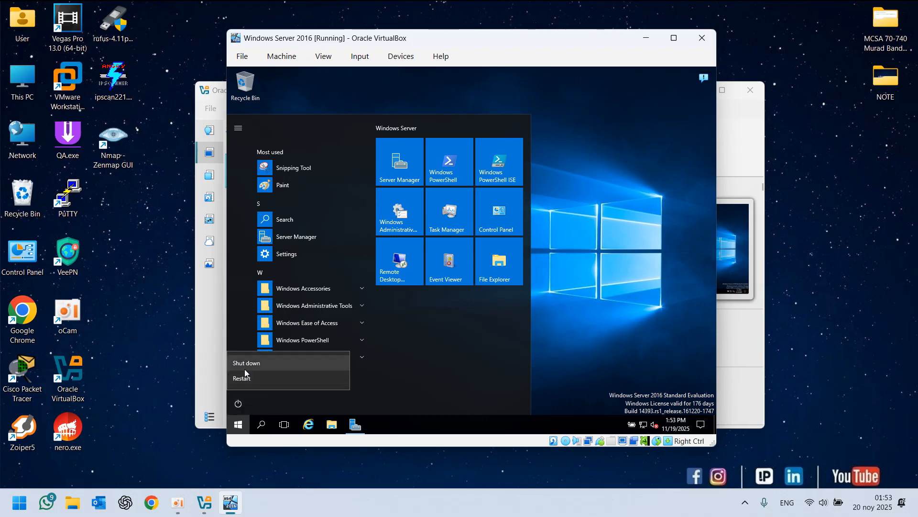
pyautogui.click(245, 380)
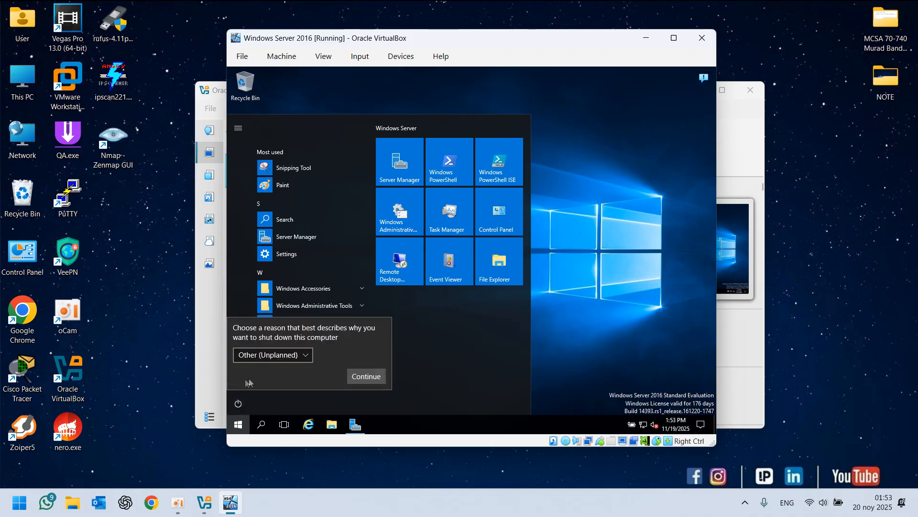
pyautogui.click(275, 355)
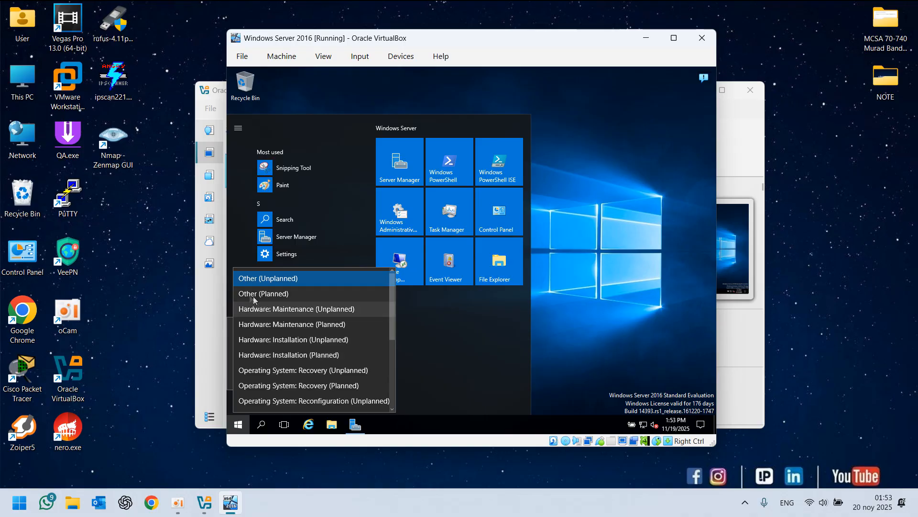
pyautogui.click(284, 294)
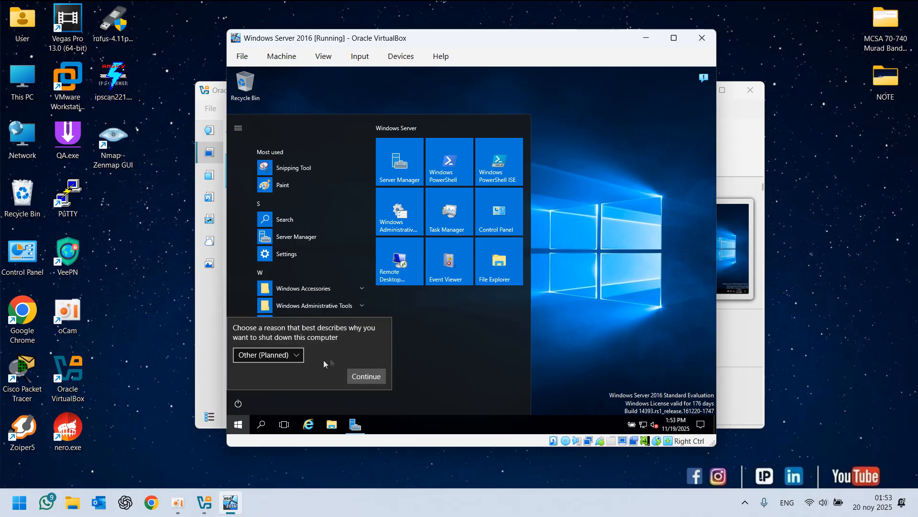
pyautogui.click(281, 357)
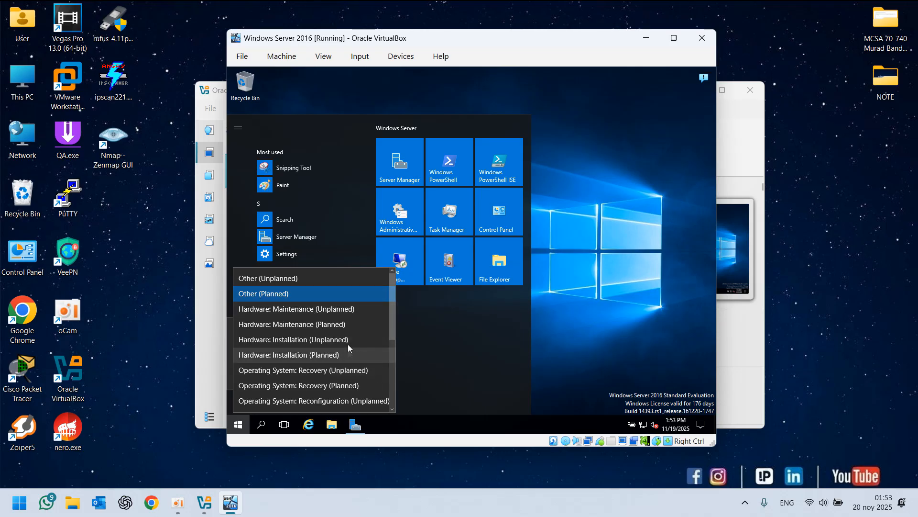
pyautogui.click(230, 383)
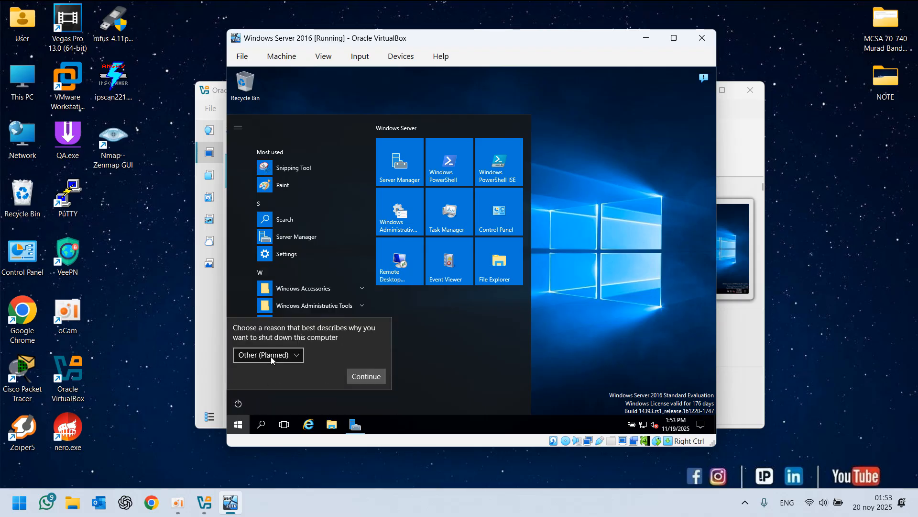
pyautogui.click(362, 376)
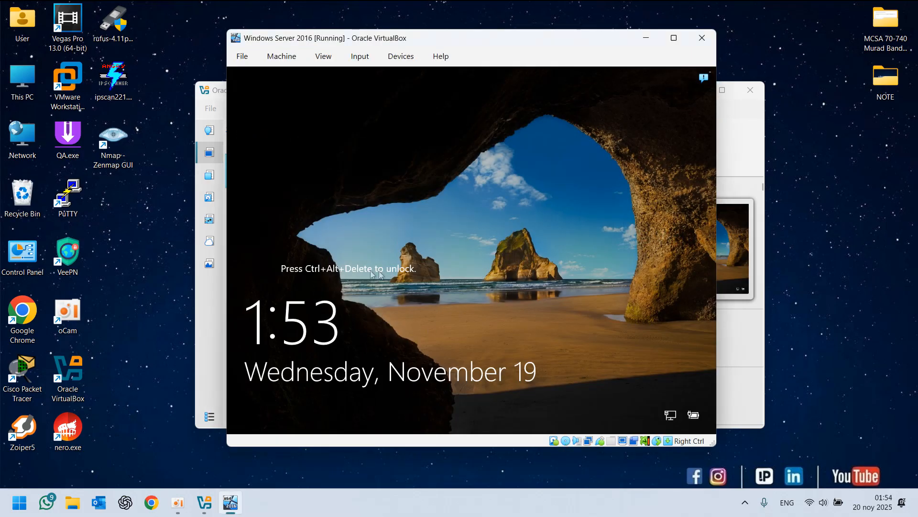
# Send Ctrl+Alt+Delete to the virtual machine to bring up the sign-in screen
pyautogui.click(359, 57)
pyautogui.moveTo(388, 75)
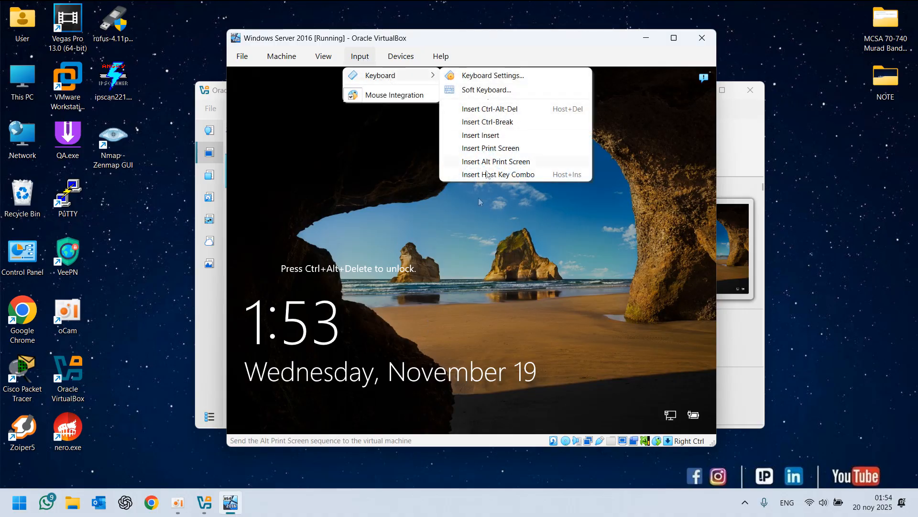
pyautogui.click(369, 59)
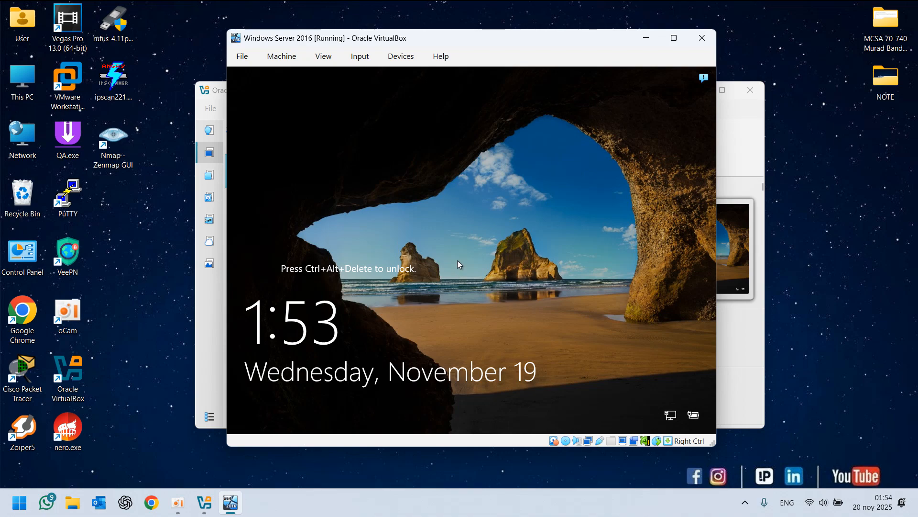
pyautogui.hotkey('ctrl', 'Delete')
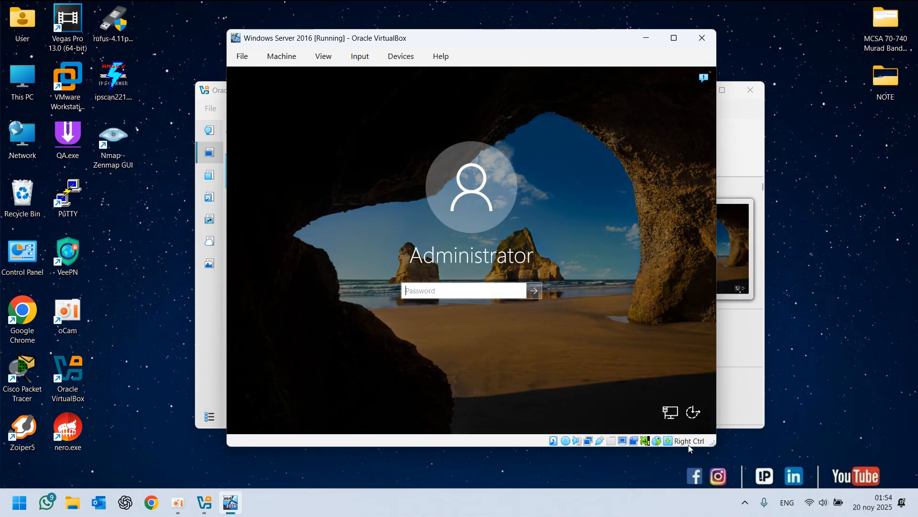
# Sign in as Administrator by entering the account password
pyautogui.click(406, 288)
pyautogui.write('Pa')
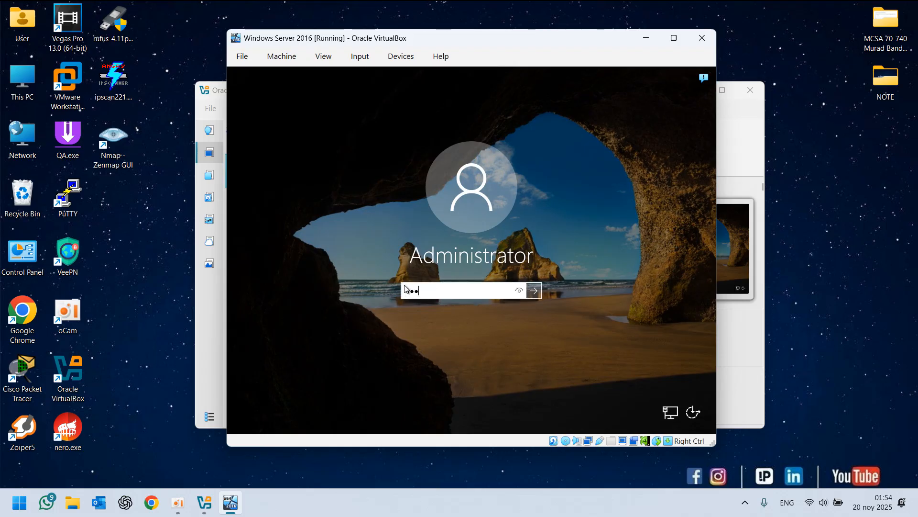
pyautogui.press('BackSpace')
pyautogui.press('BackSpace')
pyautogui.press('capslock')
pyautogui.write('P')
pyautogui.press('capslock')
pyautogui.write('●●●●●●●')
pyautogui.press('Return')
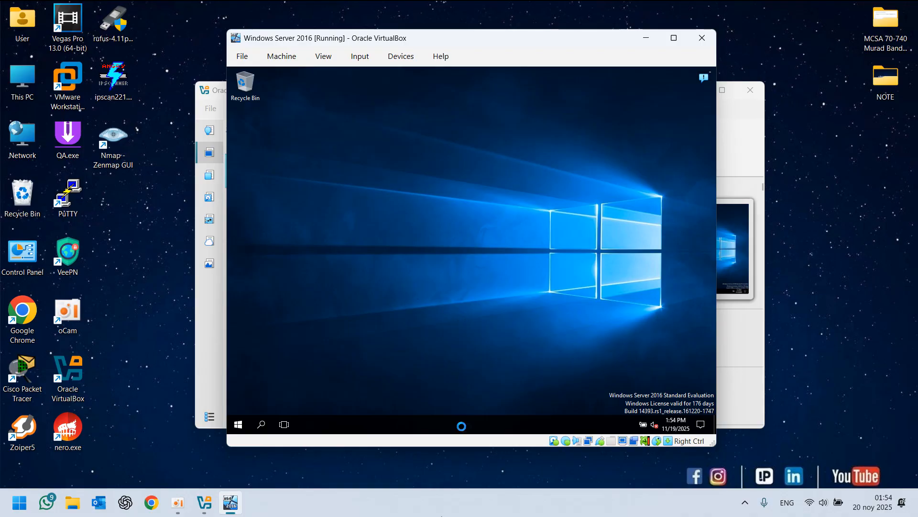
# From Server Manager's Local Server page, turn off Windows Firewall for private and public networks, then refresh the page
pyautogui.click(444, 502)
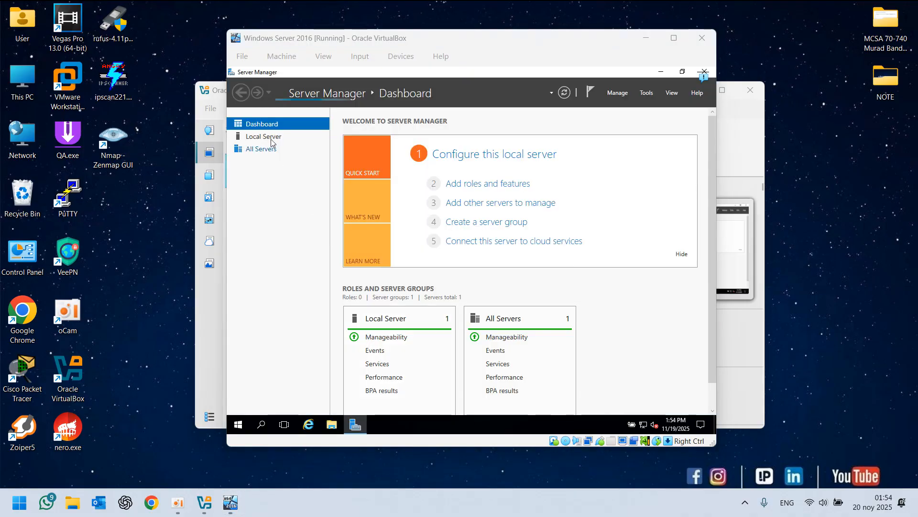
pyautogui.click(271, 138)
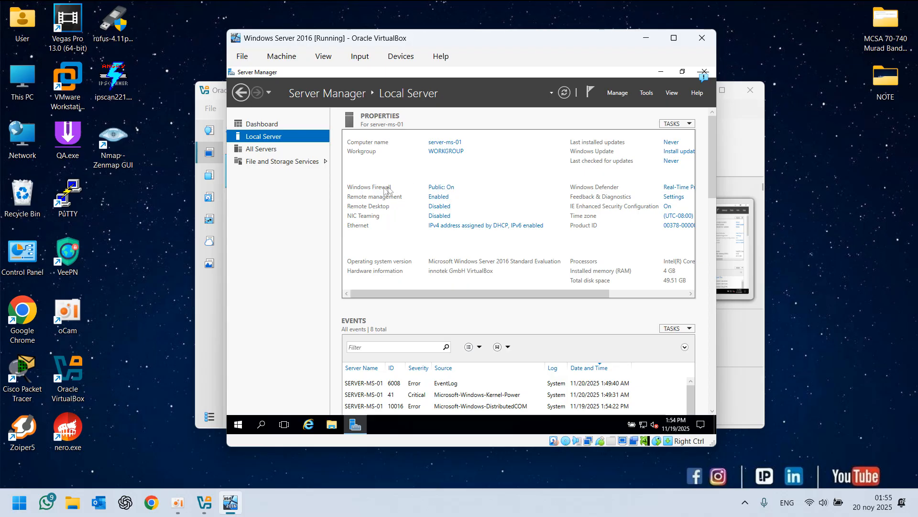
pyautogui.click(443, 188)
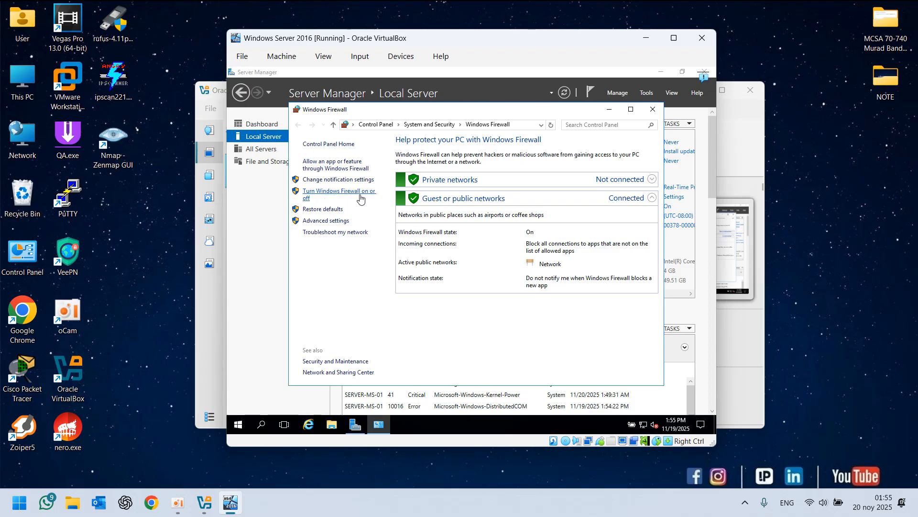
pyautogui.click(337, 194)
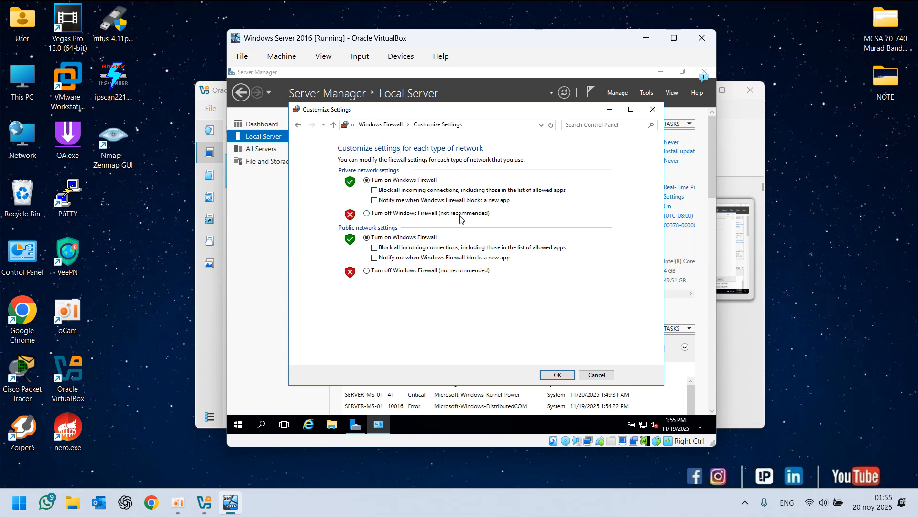
pyautogui.click(410, 215)
pyautogui.click(389, 272)
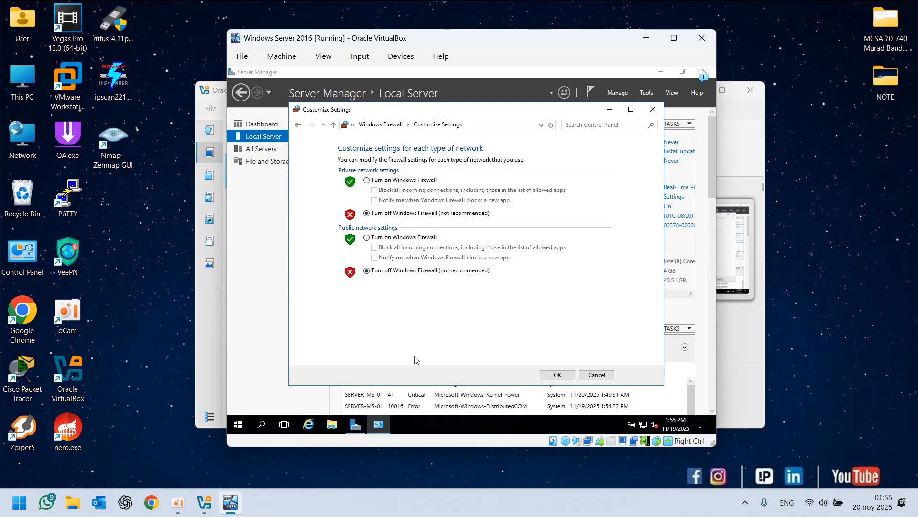
pyautogui.click(555, 376)
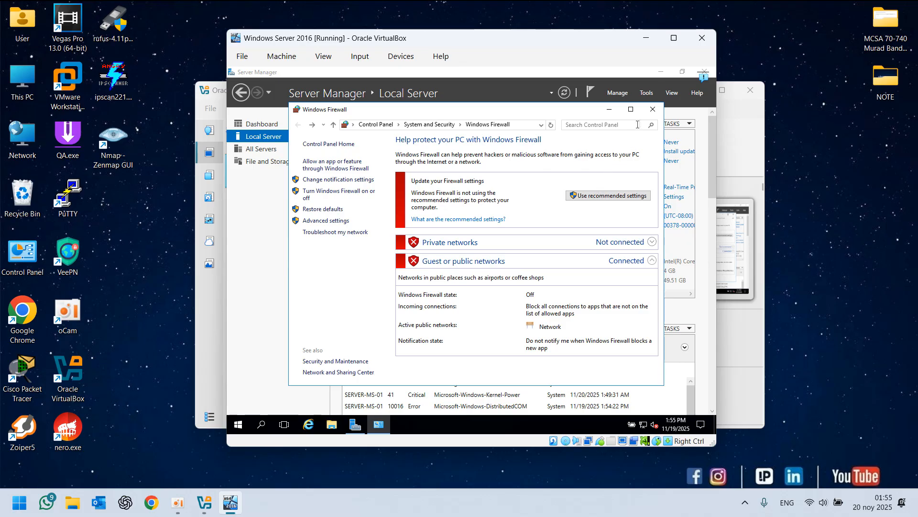
pyautogui.click(653, 110)
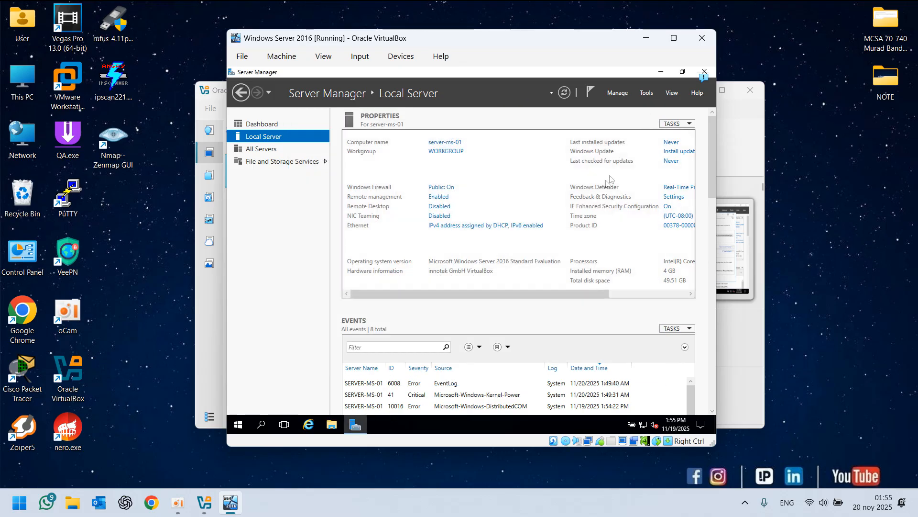
pyautogui.click(566, 93)
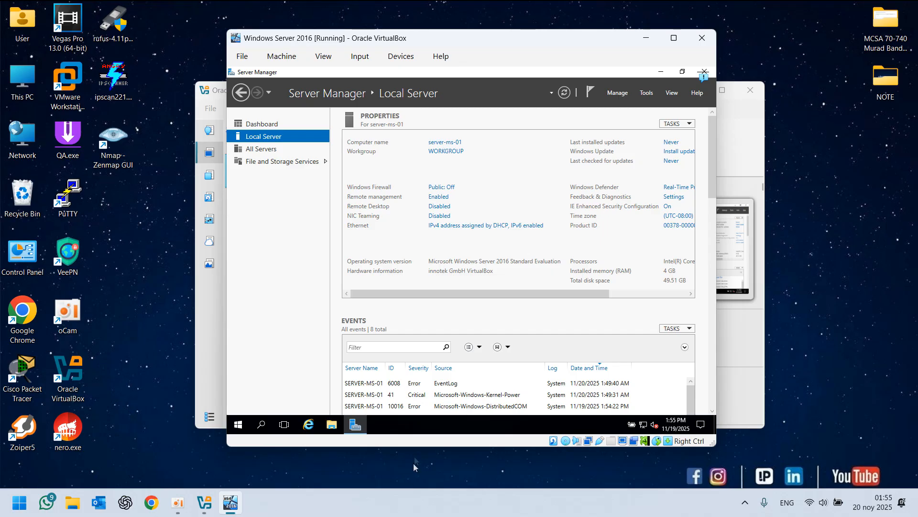
pyautogui.click(406, 515)
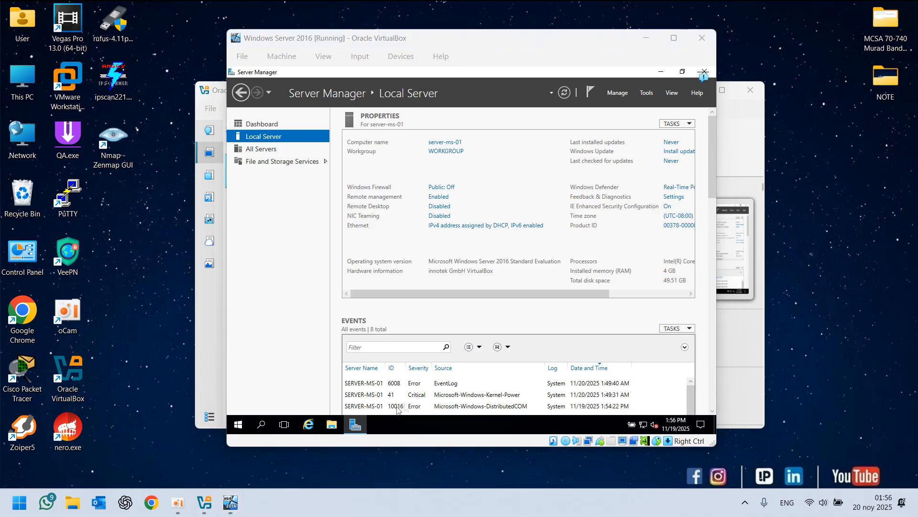
pyautogui.click(376, 421)
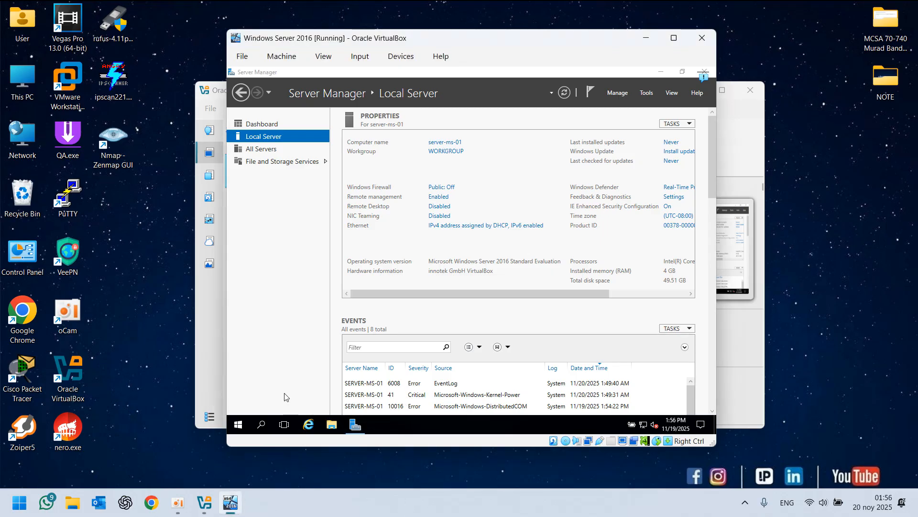
pyautogui.press('super+r')
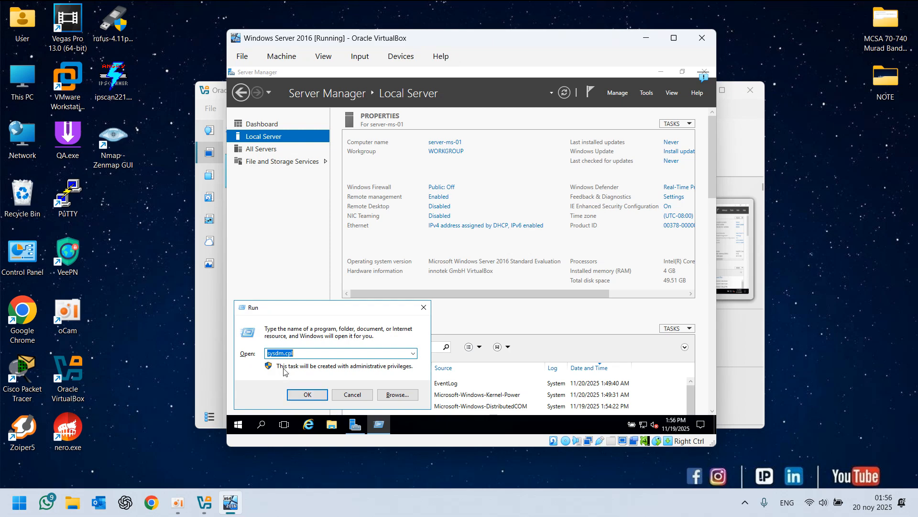
pyautogui.write('cmd')
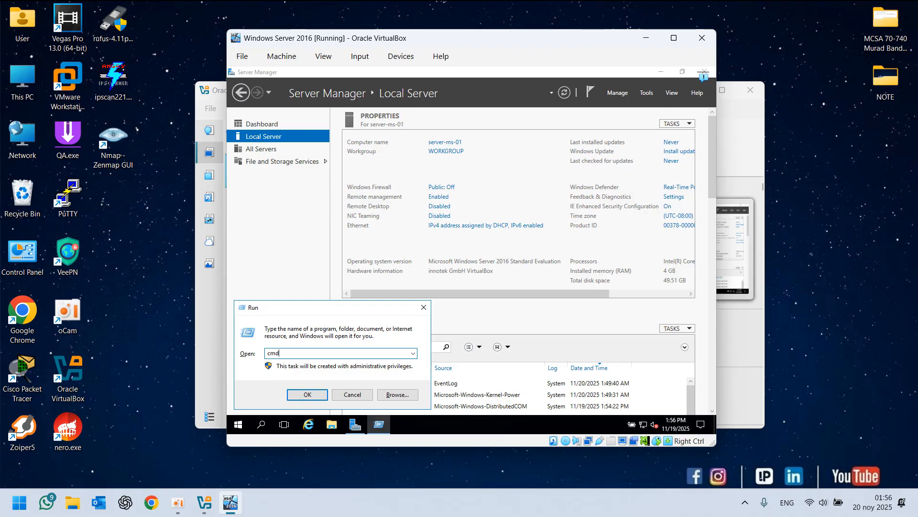
pyautogui.press('Return')
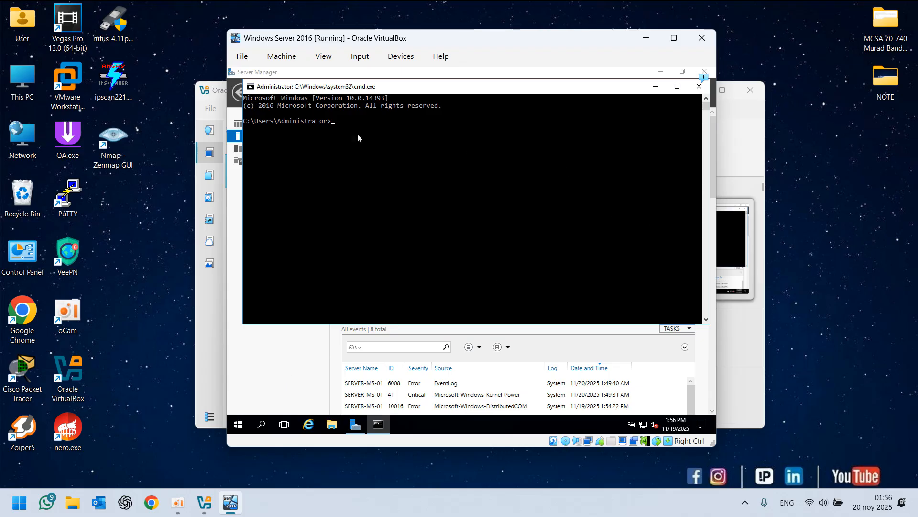
pyautogui.moveTo(310, 94); pyautogui.dragTo(319, 119)
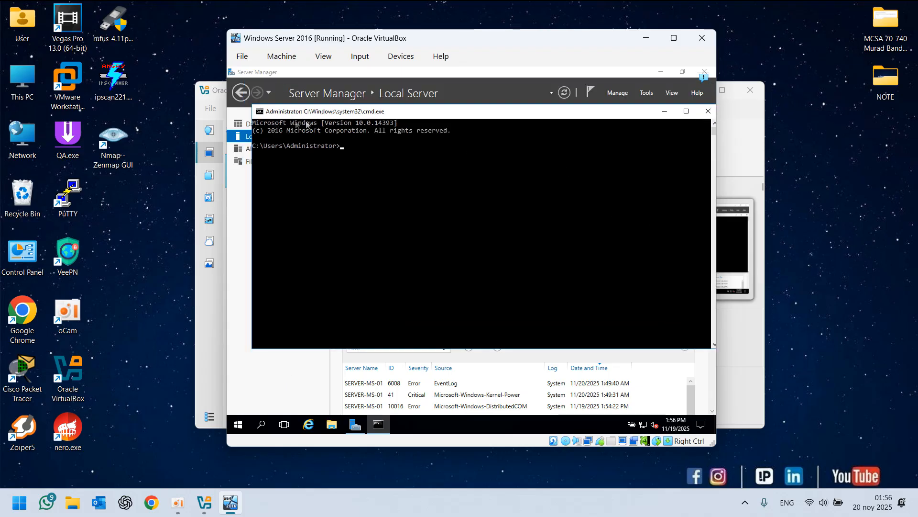
pyautogui.click(709, 110)
# Open a Command Prompt in the virtual machine by running cmd and move its window lower
pyautogui.press('super+r')
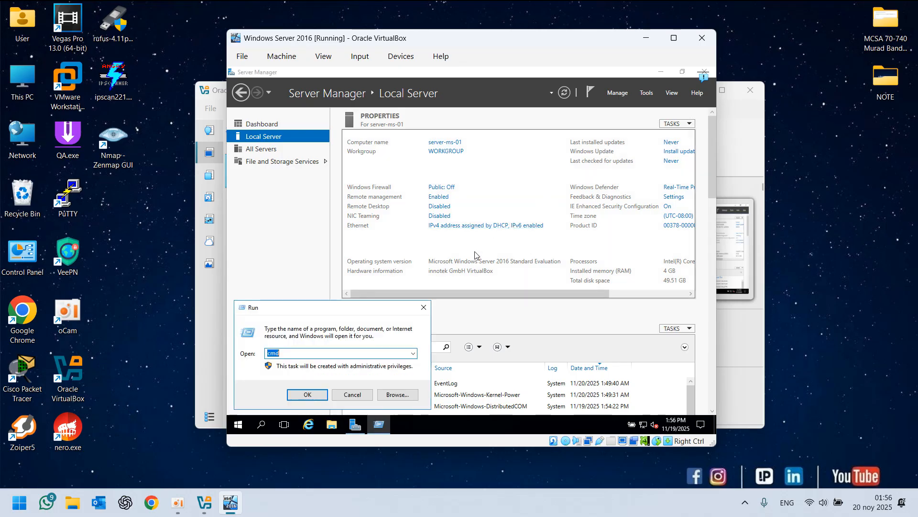
pyautogui.press('Return')
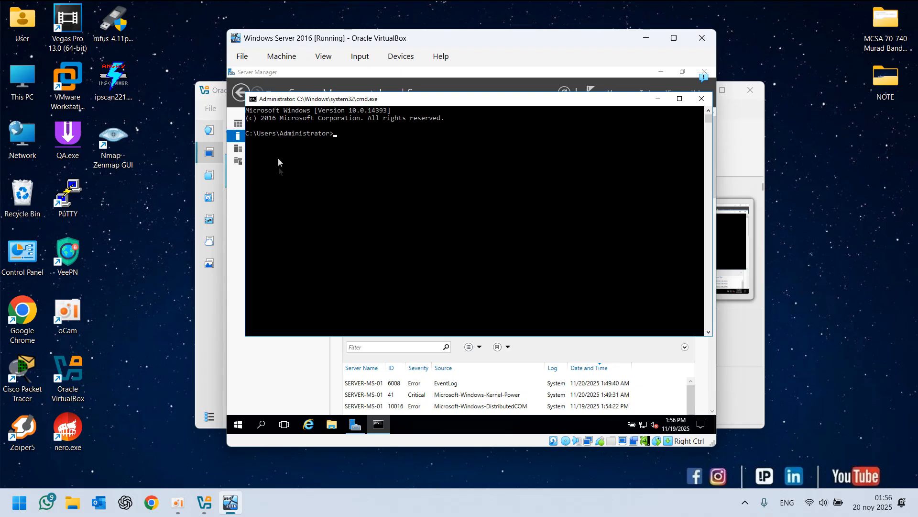
pyautogui.moveTo(345, 110); pyautogui.dragTo(346, 171)
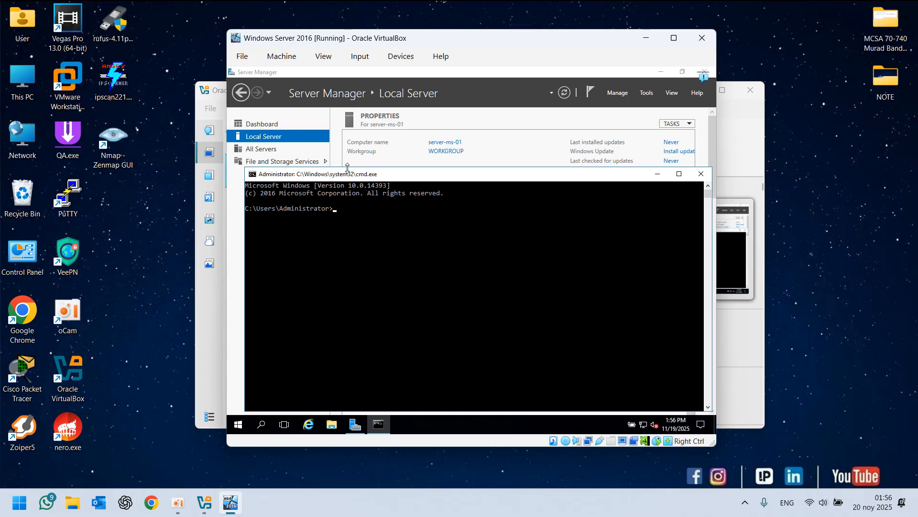
pyautogui.click(372, 219)
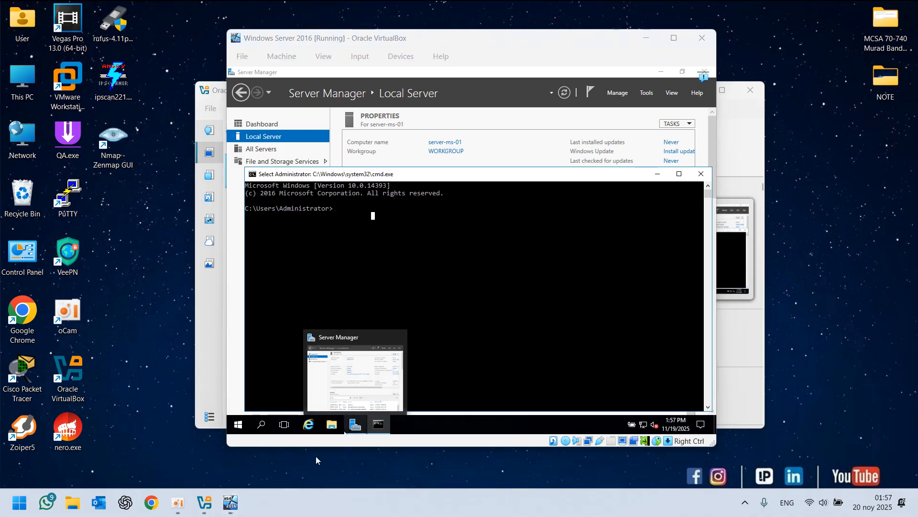
pyautogui.press('super+r')
pyautogui.write('cmd')
pyautogui.press('Return')
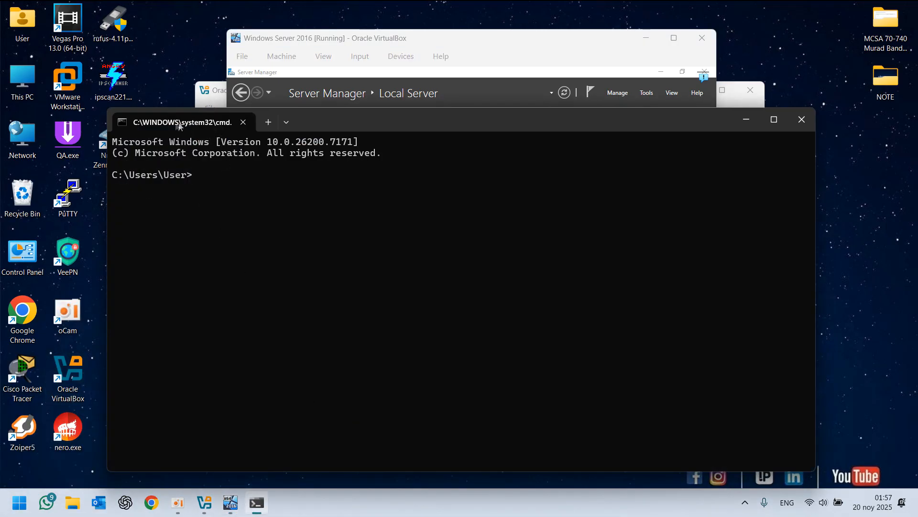
pyautogui.click(244, 123)
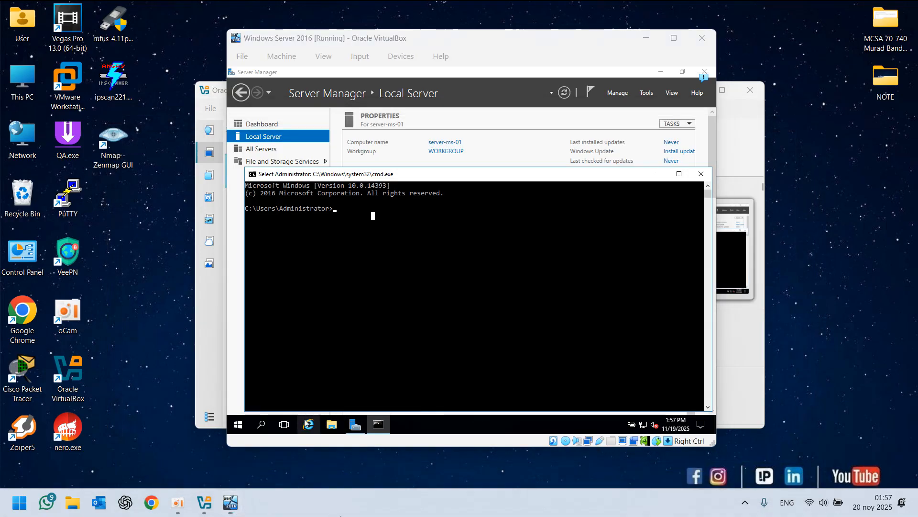
# On the host computer, run cmd as administrator to open an elevated Command Prompt
pyautogui.press('super+r')
pyautogui.write('cm')
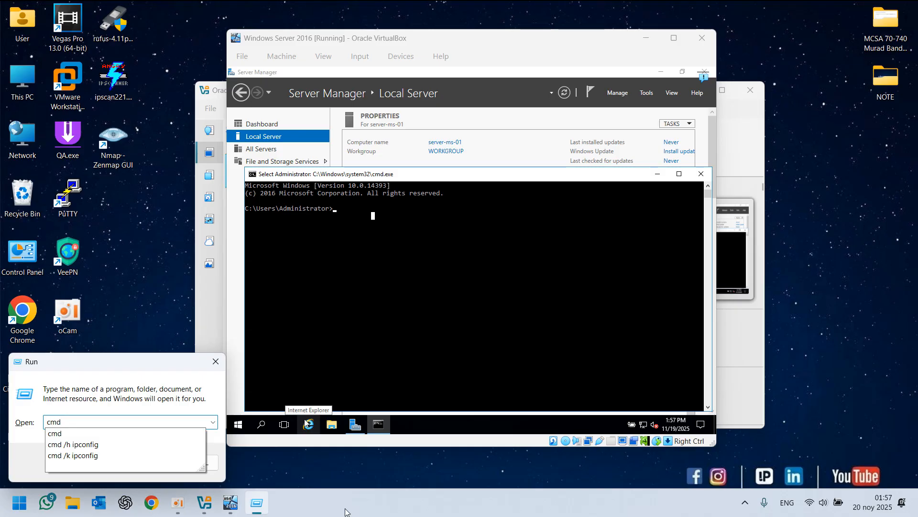
pyautogui.hotkey('ctrl', 'shift', 'Return')
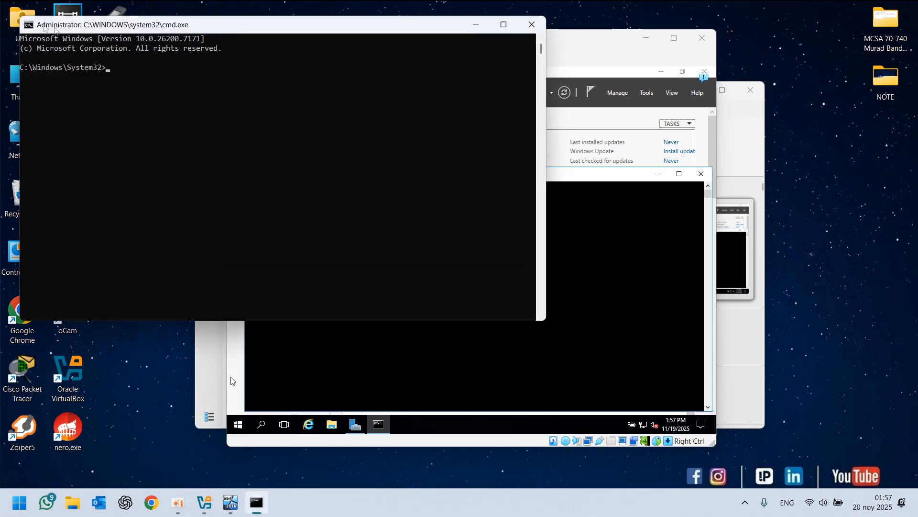
# In the virtual machine's Command Prompt, run netsh advfirewall set allprofiles state off
pyautogui.doubleClick(28, 25)
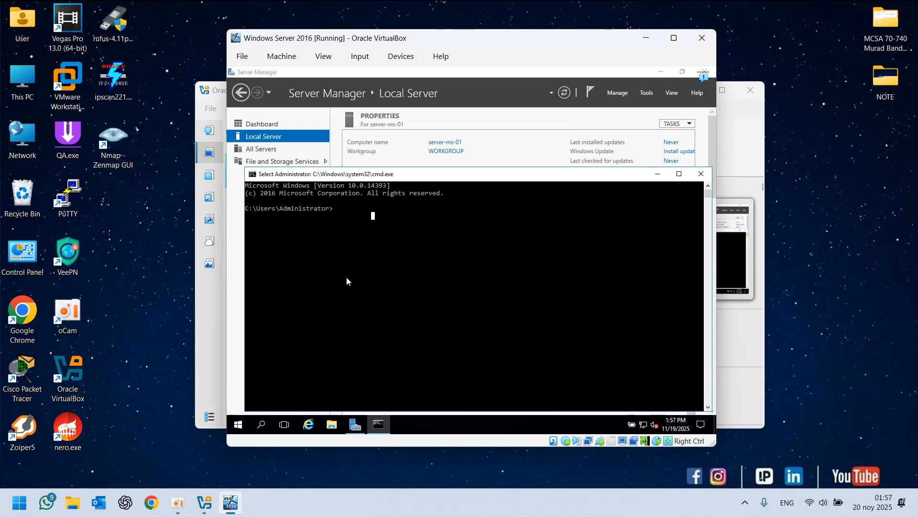
pyautogui.click(385, 231)
pyautogui.write('netsh')
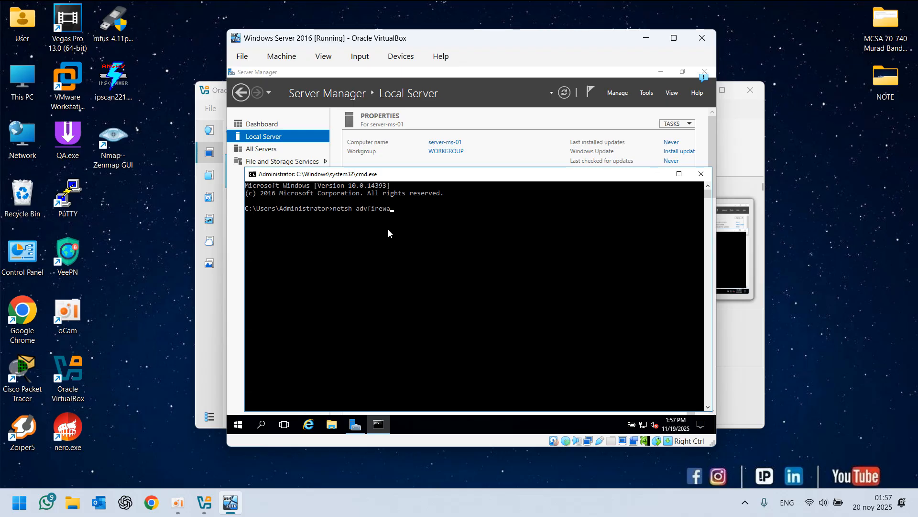
pyautogui.write('advfirewall set allprofil')
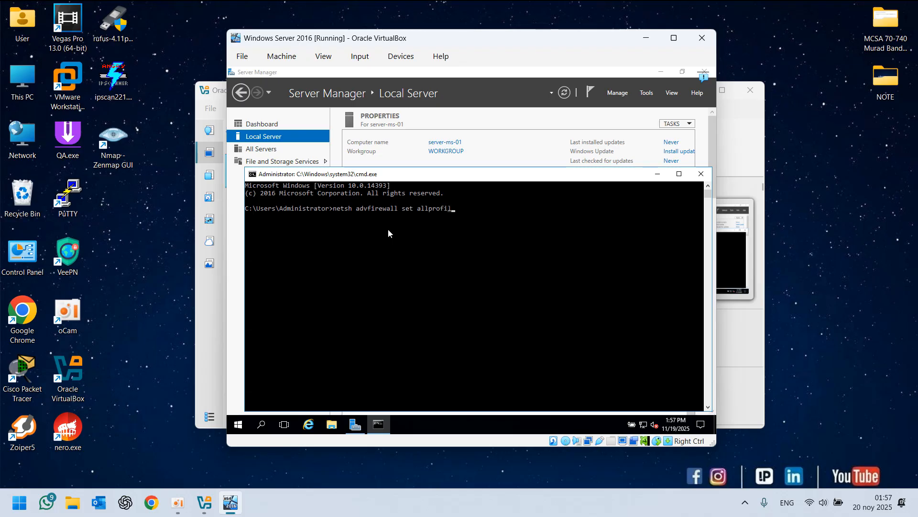
pyautogui.write('es state off')
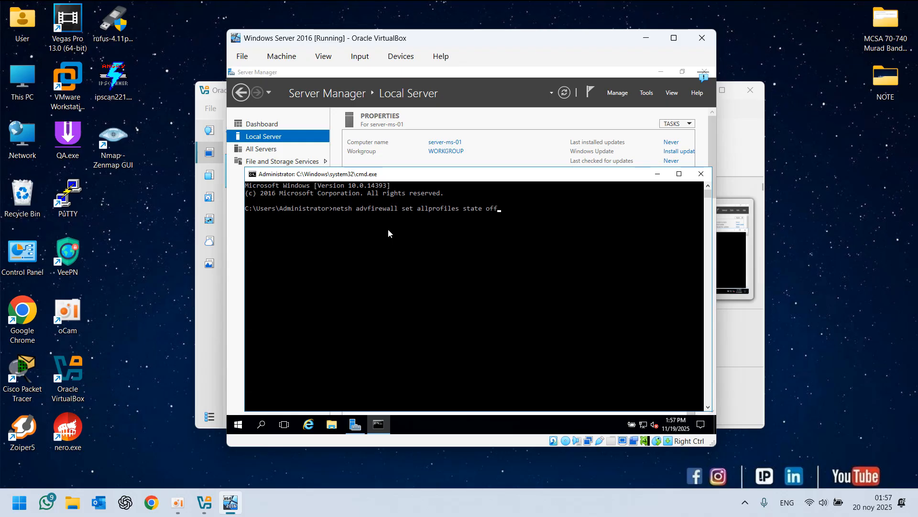
pyautogui.press('Return')
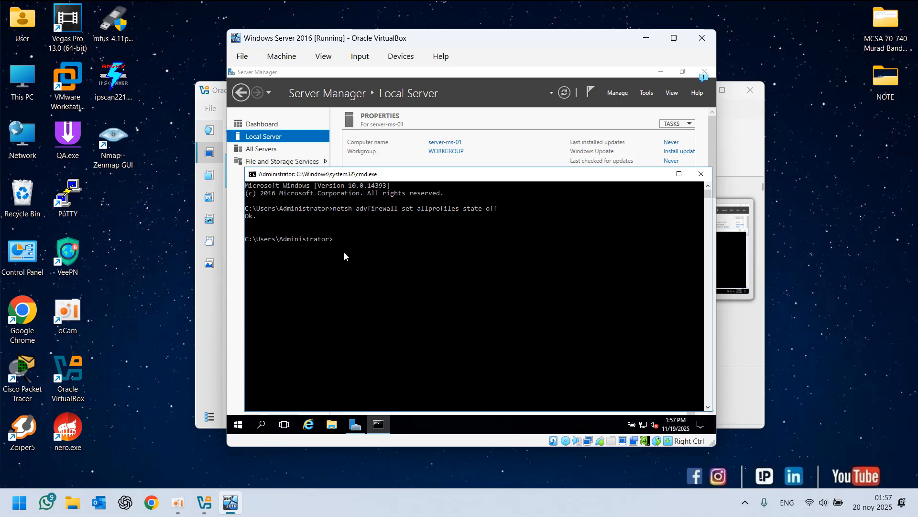
# Recall the previous command, trim its end, and close the virtual machine's Command Prompt
pyautogui.press('Up')
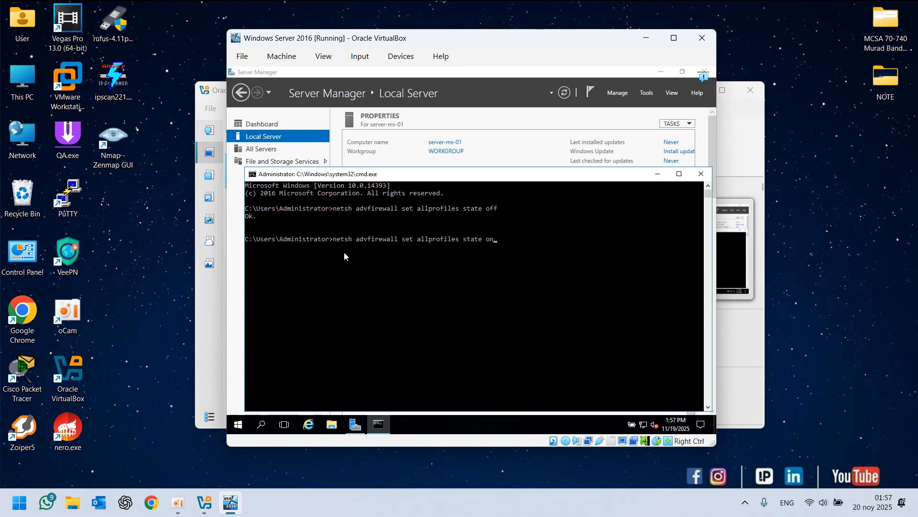
pyautogui.press('BackSpace')
pyautogui.press('BackSpace')
pyautogui.click(700, 174)
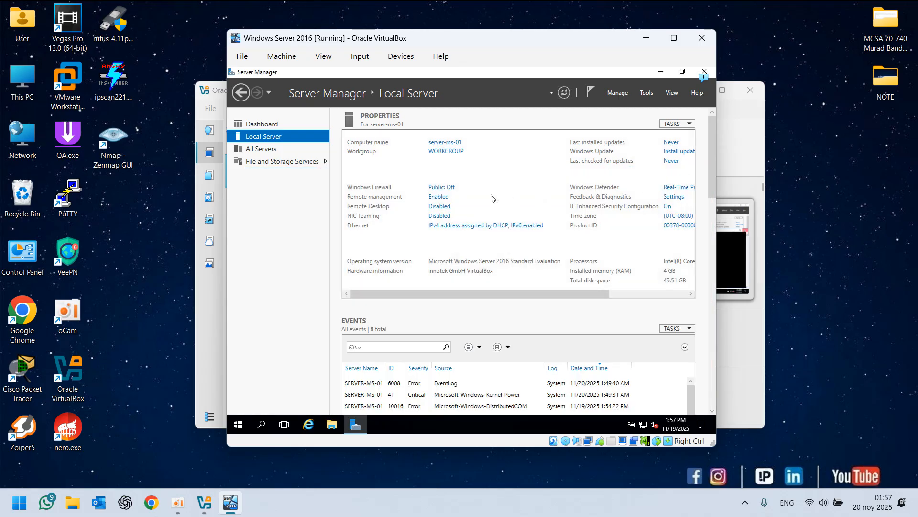
# Refresh the Local Server properties page in Server Manager
pyautogui.click(563, 96)
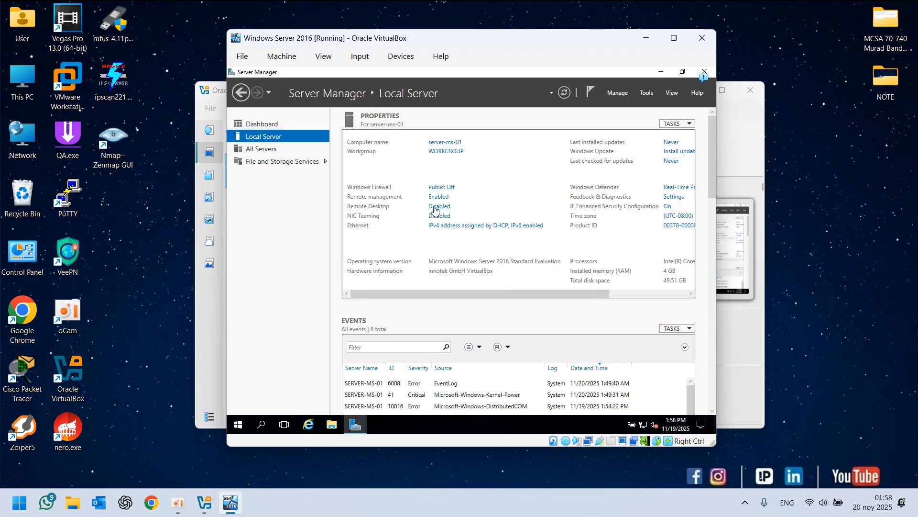
pyautogui.click(674, 38)
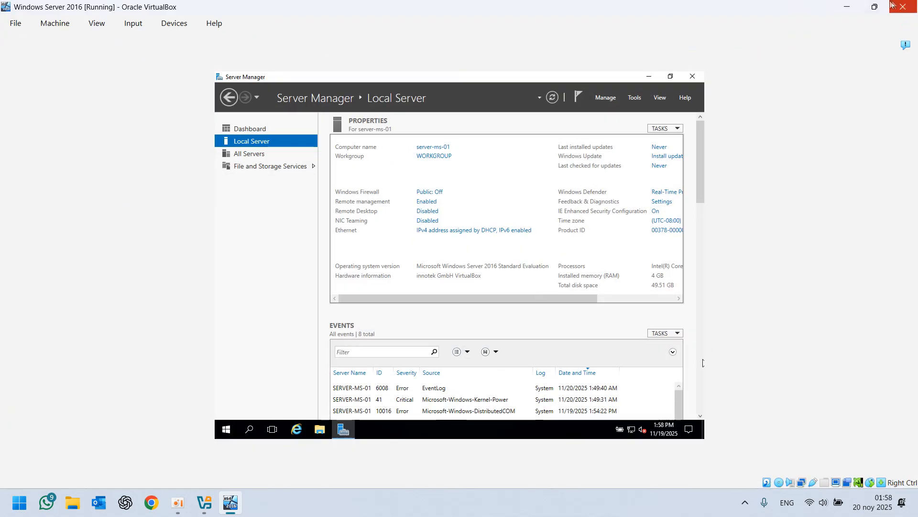
pyautogui.click(875, 7)
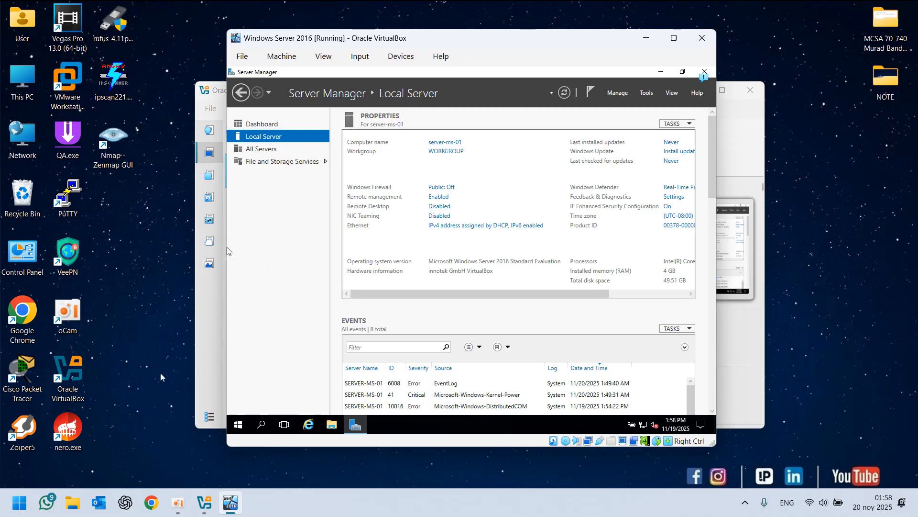
pyautogui.press('super')
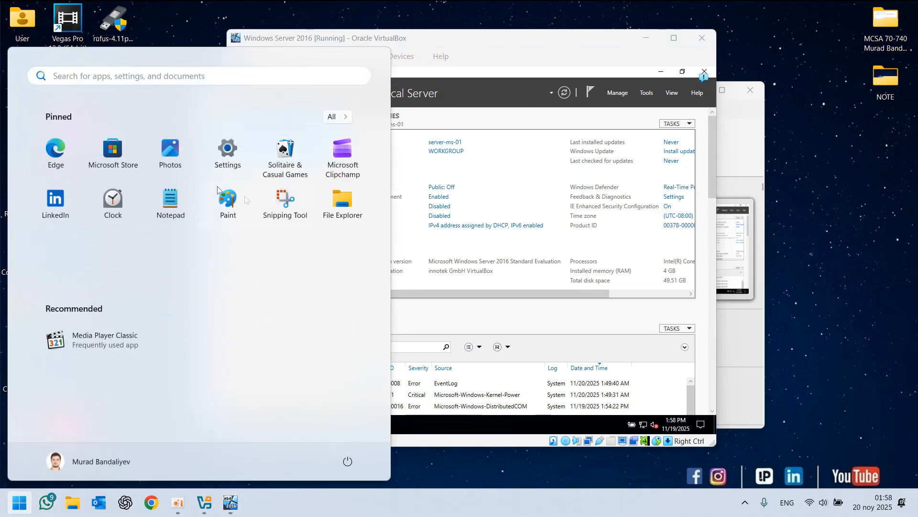
pyautogui.press('super')
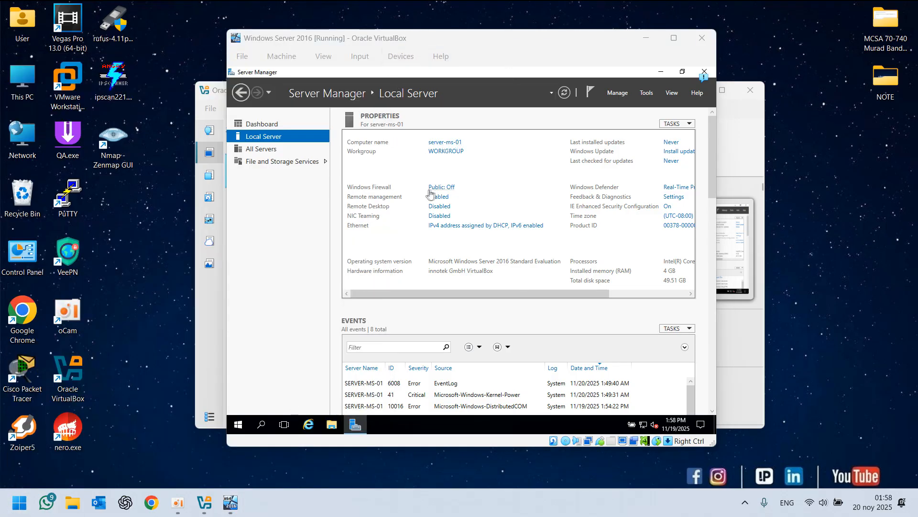
# Open the Remote Desktop setting, allow remote connections to this computer, and clear the Network Level Authentication requirement
pyautogui.click(495, 193)
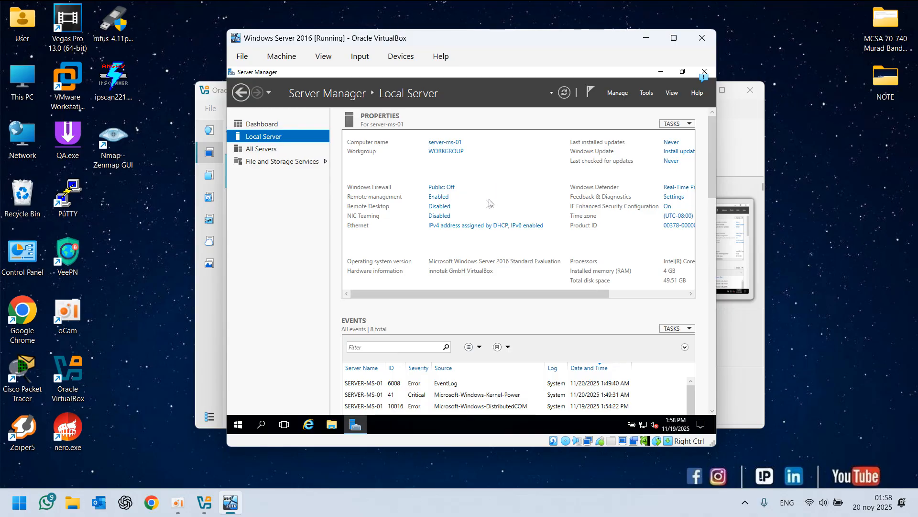
pyautogui.click(438, 207)
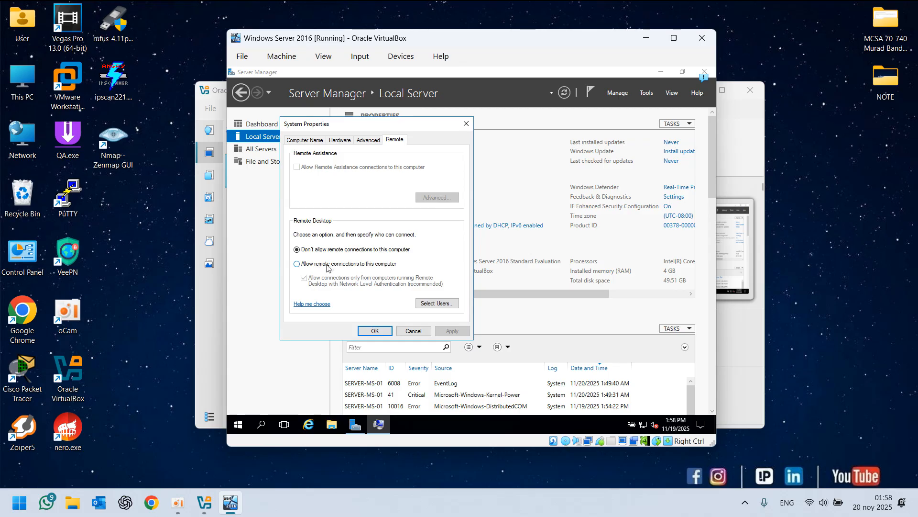
pyautogui.click(381, 266)
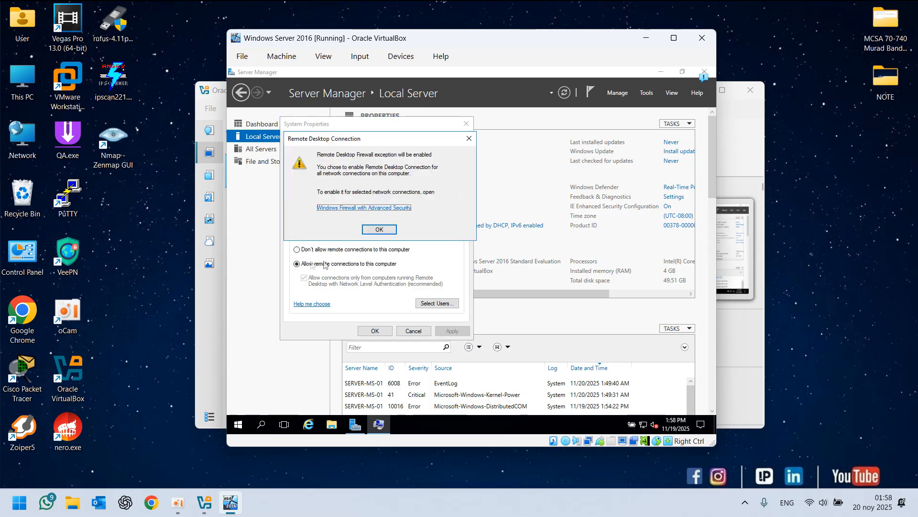
pyautogui.click(378, 230)
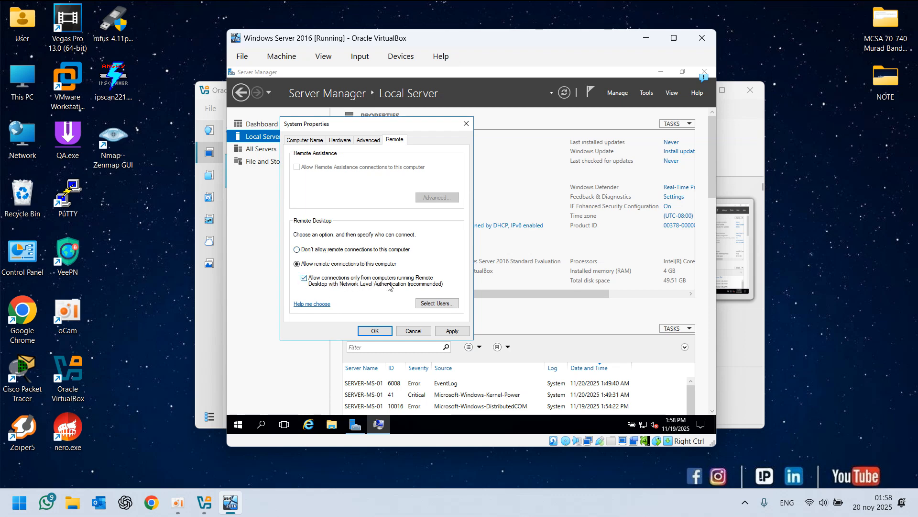
pyautogui.click(304, 279)
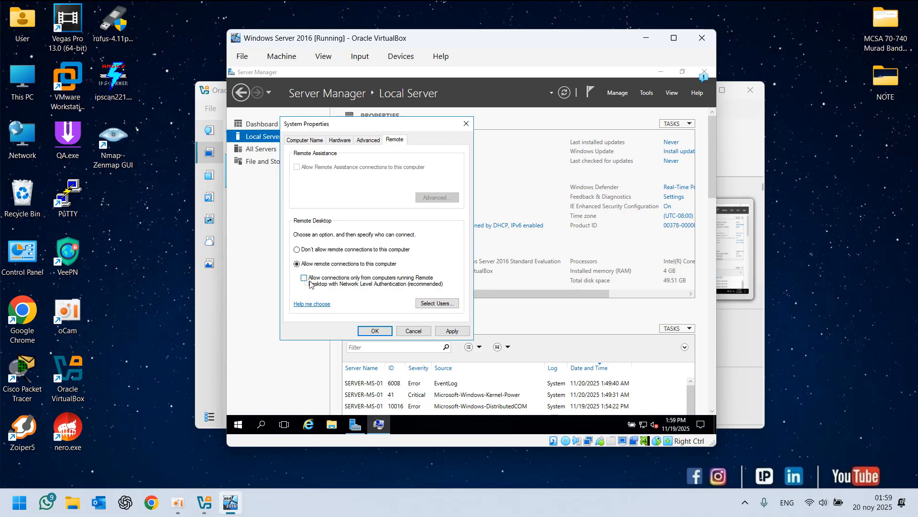
# Add Administrator to the Remote Desktop Users list through an advanced Find Now user search
pyautogui.click(437, 303)
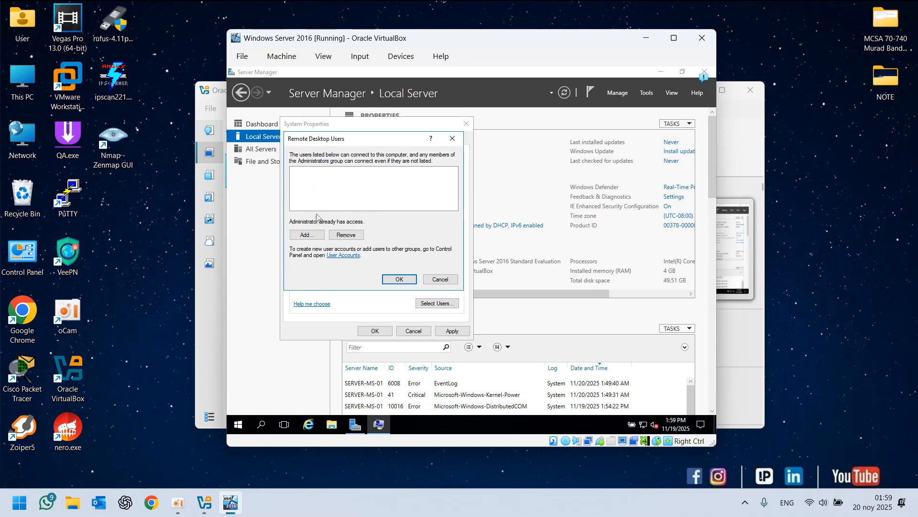
pyautogui.click(305, 235)
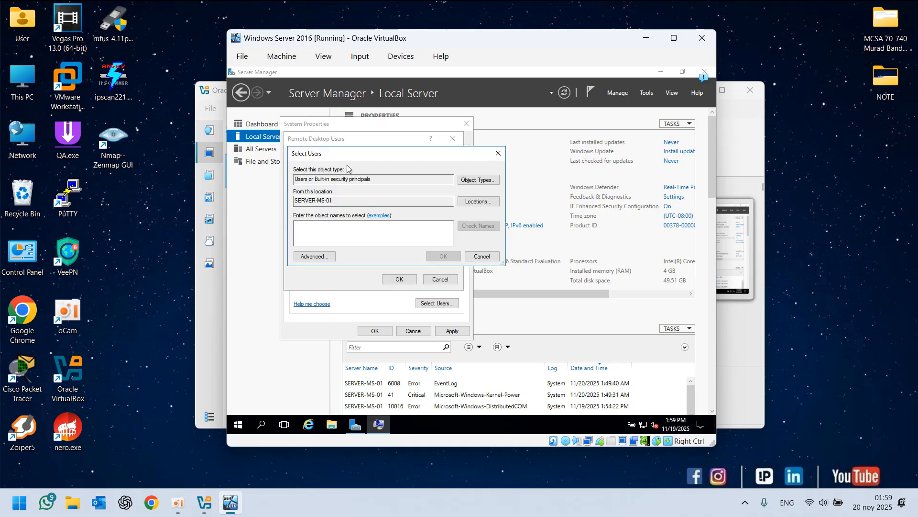
pyautogui.moveTo(351, 153); pyautogui.dragTo(459, 177)
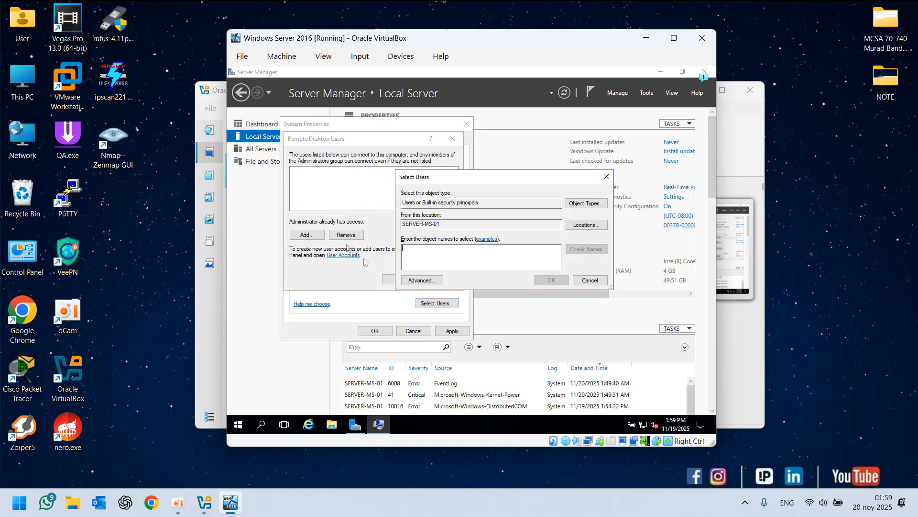
pyautogui.click(425, 281)
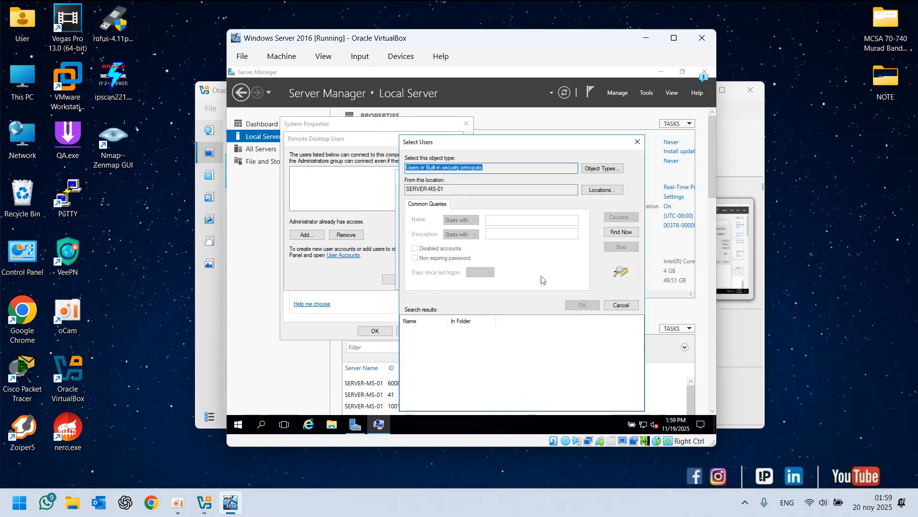
pyautogui.click(628, 231)
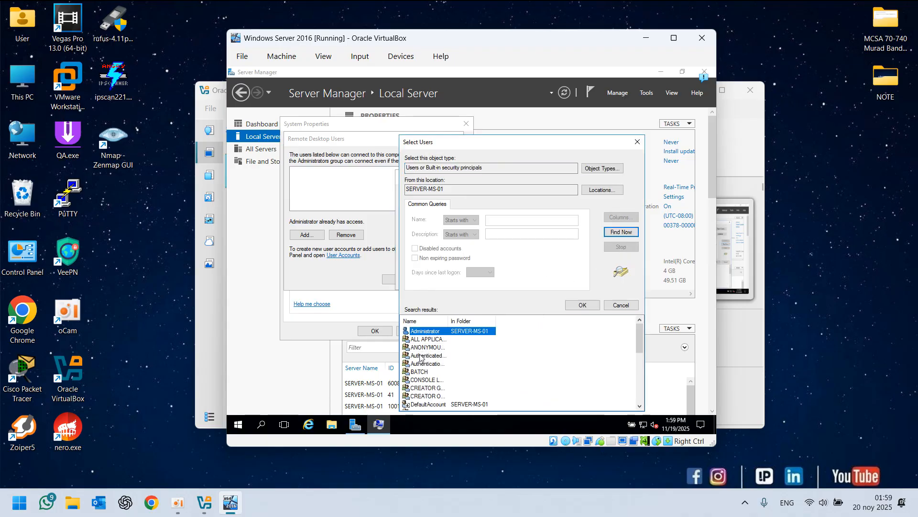
pyautogui.moveTo(451, 319); pyautogui.dragTo(497, 319)
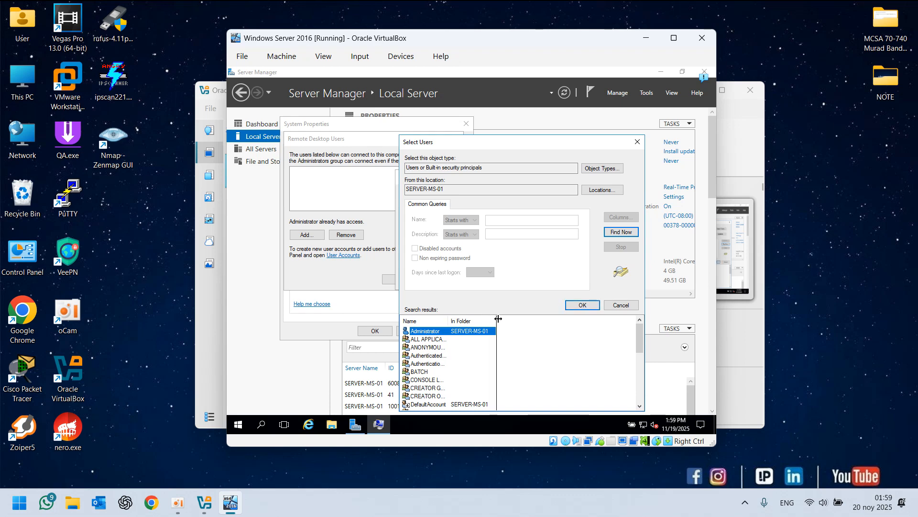
pyautogui.doubleClick(433, 331)
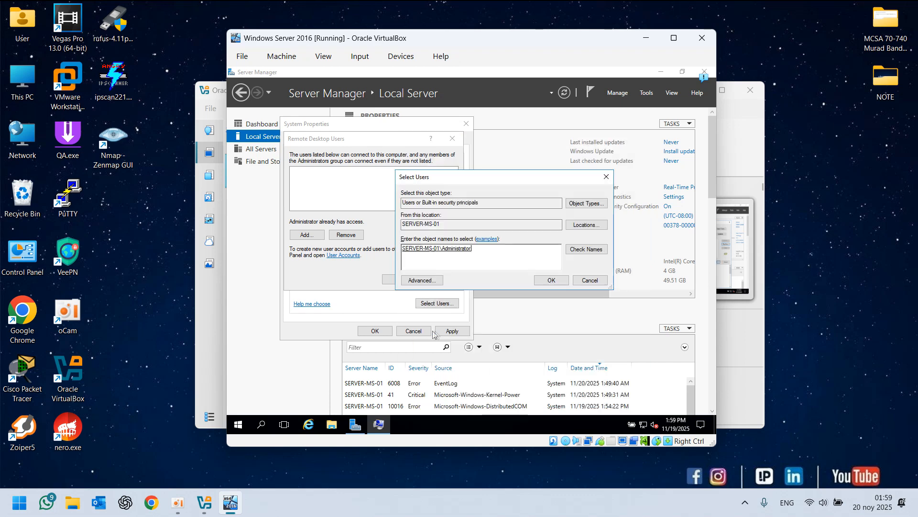
pyautogui.click(546, 281)
# Confirm the Remote Desktop Users and System Properties dialogs, then refresh the Local Server page
pyautogui.click(317, 176)
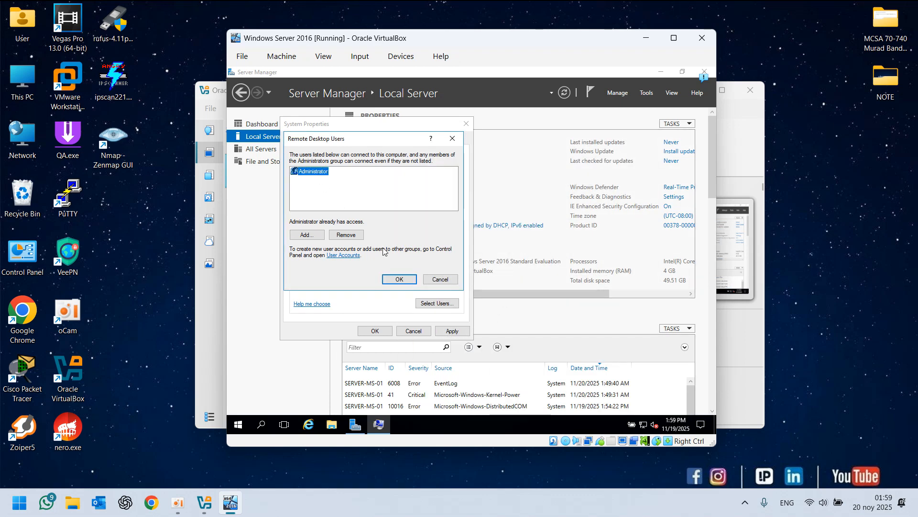
pyautogui.click(397, 279)
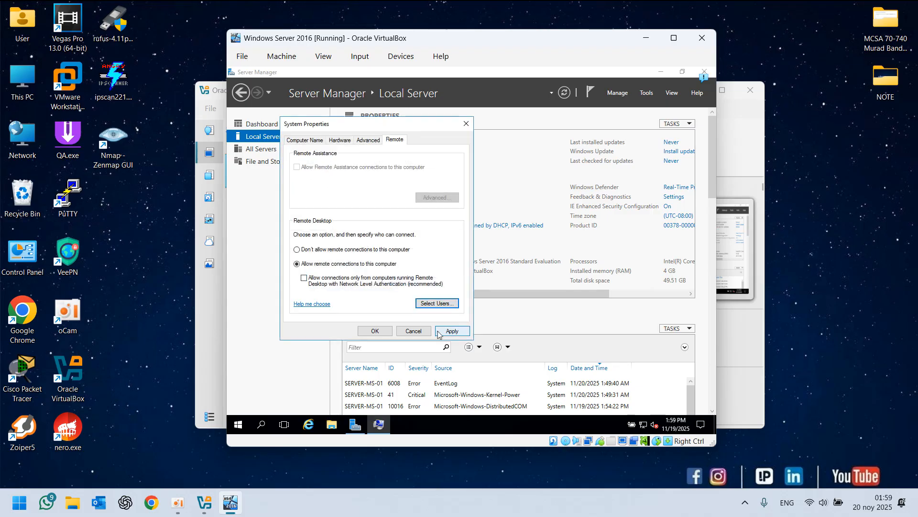
pyautogui.click(380, 331)
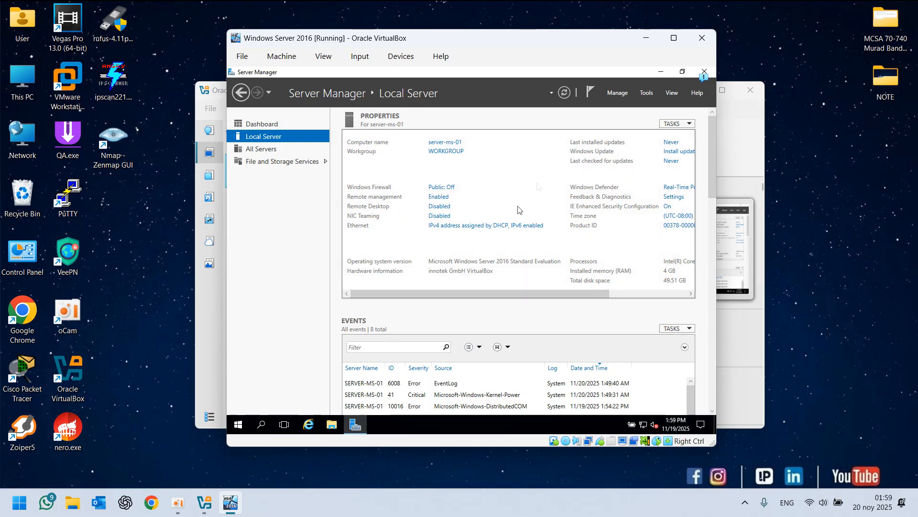
pyautogui.click(565, 95)
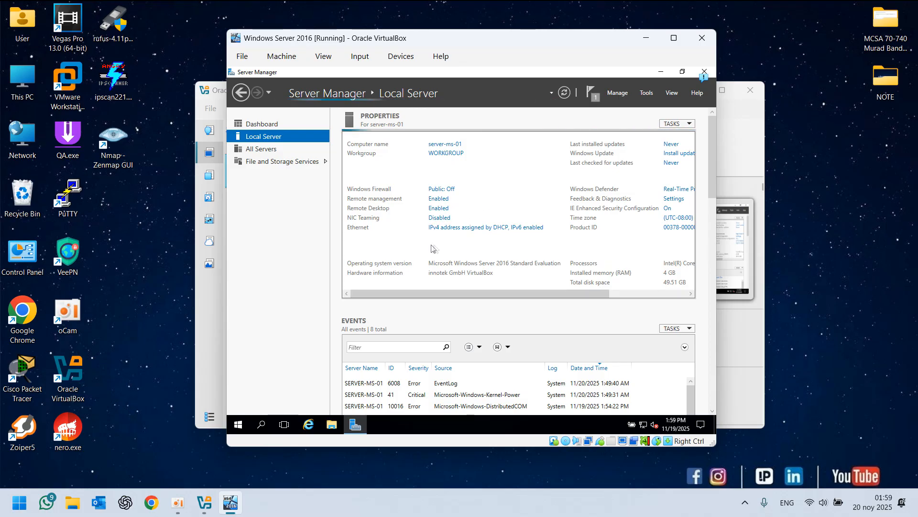
pyautogui.moveTo(434, 293)
pyautogui.mouseDown()
pyautogui.moveTo(482, 295)
pyautogui.moveTo(434, 296)
pyautogui.mouseUp()
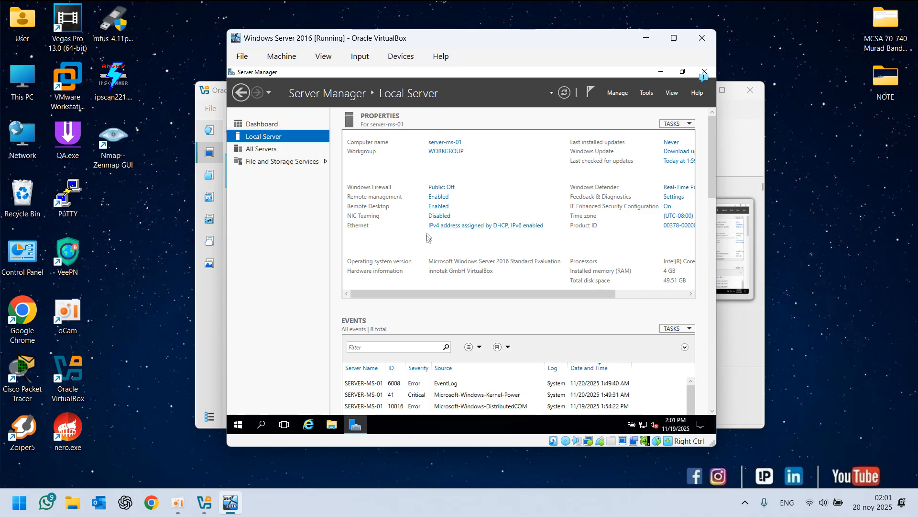
# Open the Ethernet adapter's Network Connections window and move it aside
pyautogui.click(476, 227)
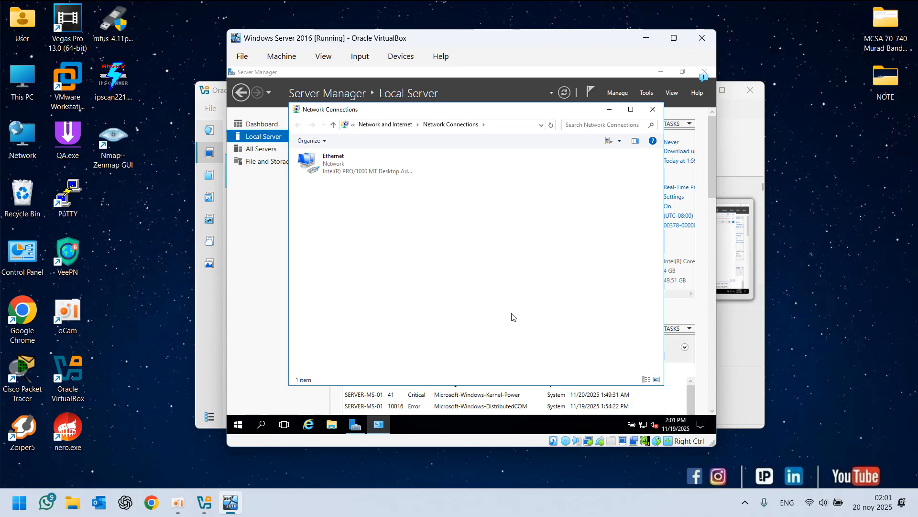
pyautogui.click(338, 170)
pyautogui.click(398, 293)
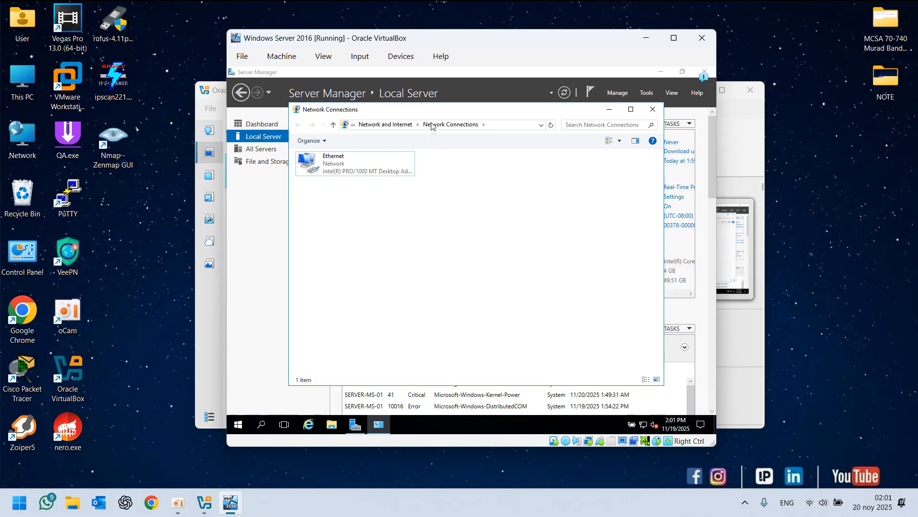
pyautogui.moveTo(430, 111); pyautogui.dragTo(503, 127)
pyautogui.click(421, 420)
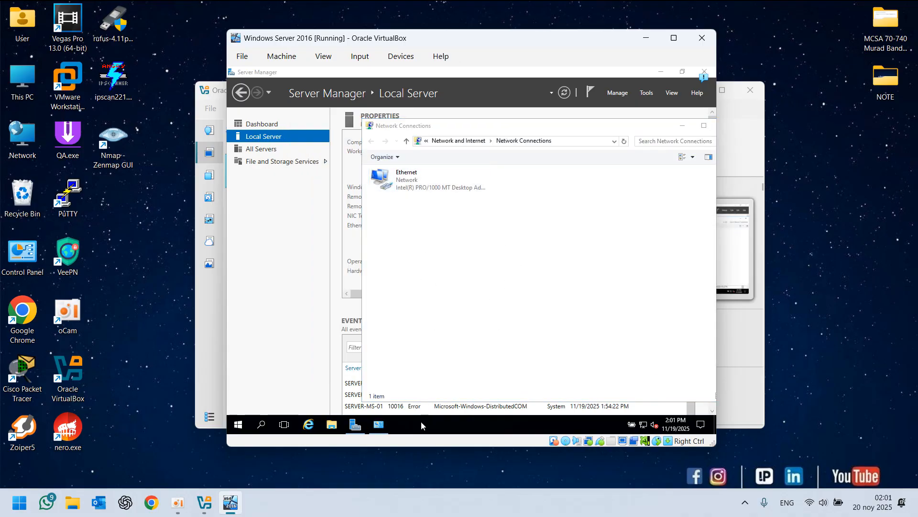
# Open a Command Prompt in the virtual machine with Run cmd and run ipconfig
pyautogui.press('super+r')
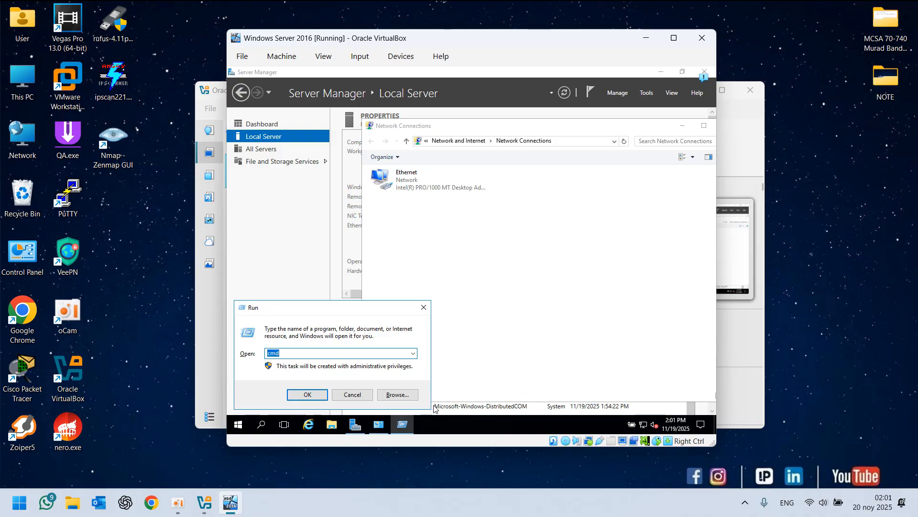
pyautogui.write('cmd')
pyautogui.press('Return')
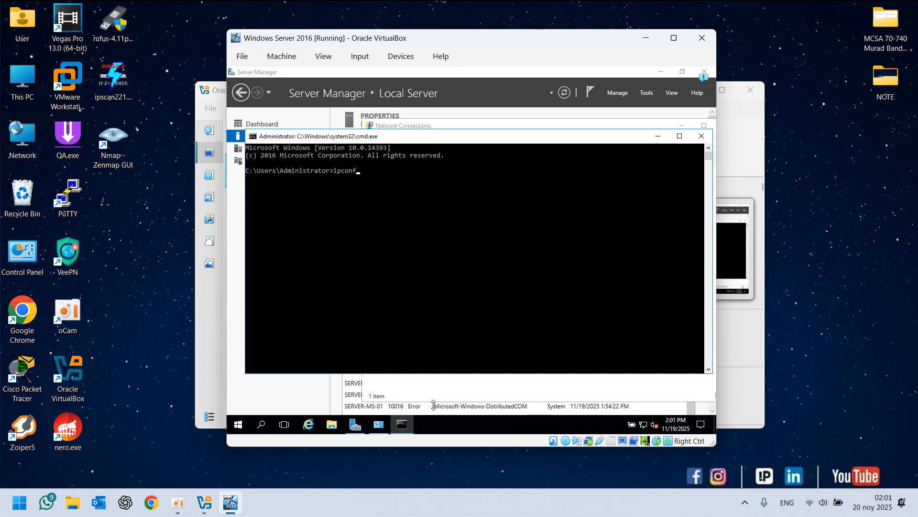
pyautogui.write('ipconfig')
pyautogui.press('Return')
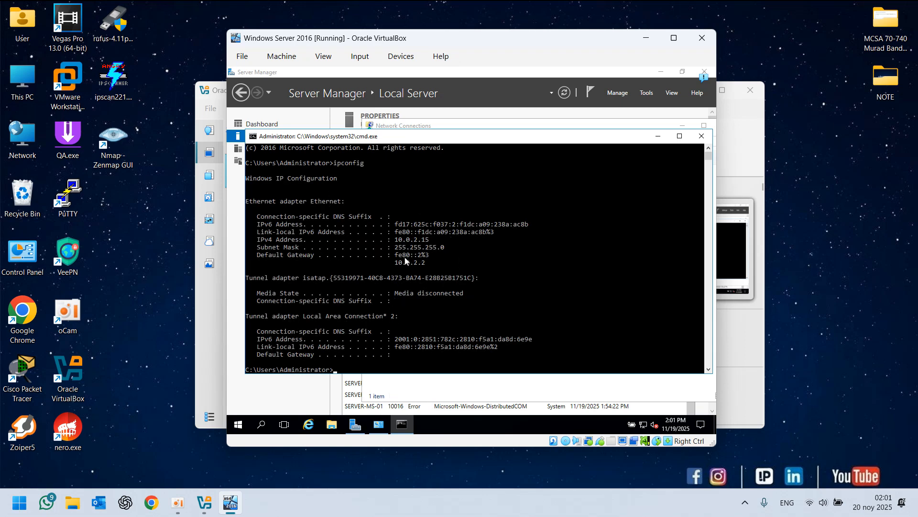
# Compare the VM's IPv4 address with the host's by running ipconfig in a host Command Prompt, then close it
pyautogui.click(397, 240)
pyautogui.moveTo(397, 242); pyautogui.dragTo(429, 241)
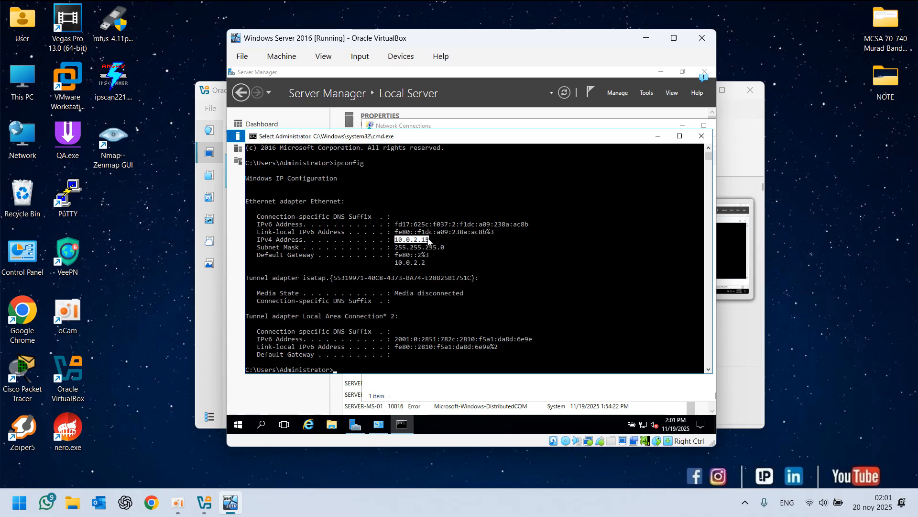
pyautogui.click(431, 254)
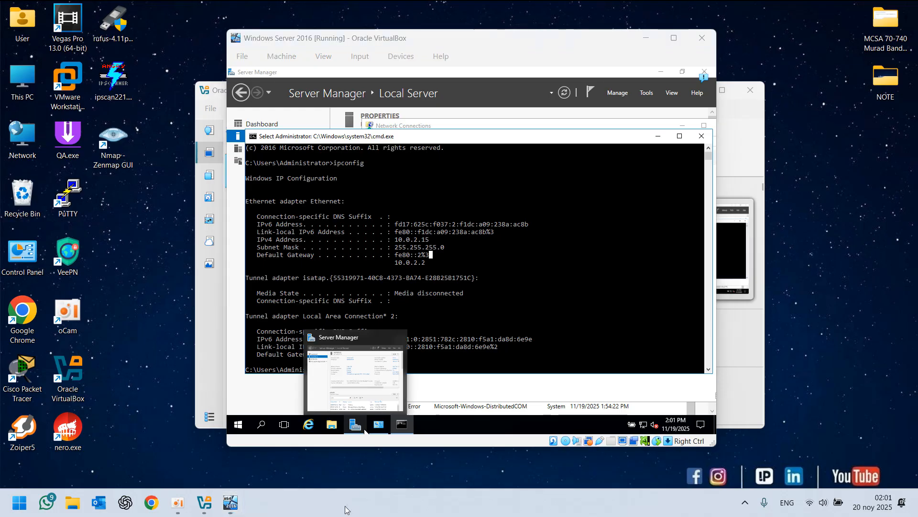
pyautogui.press('super+r')
pyautogui.write('cmd')
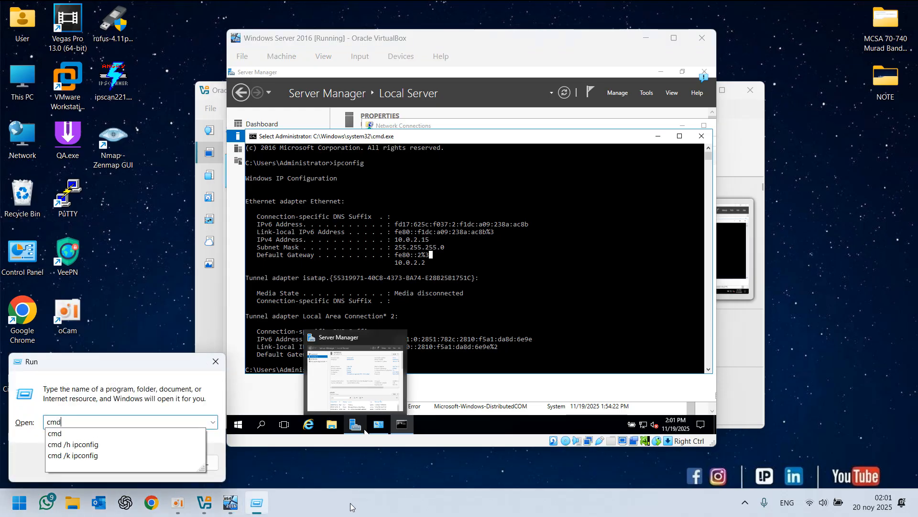
pyautogui.press('Return')
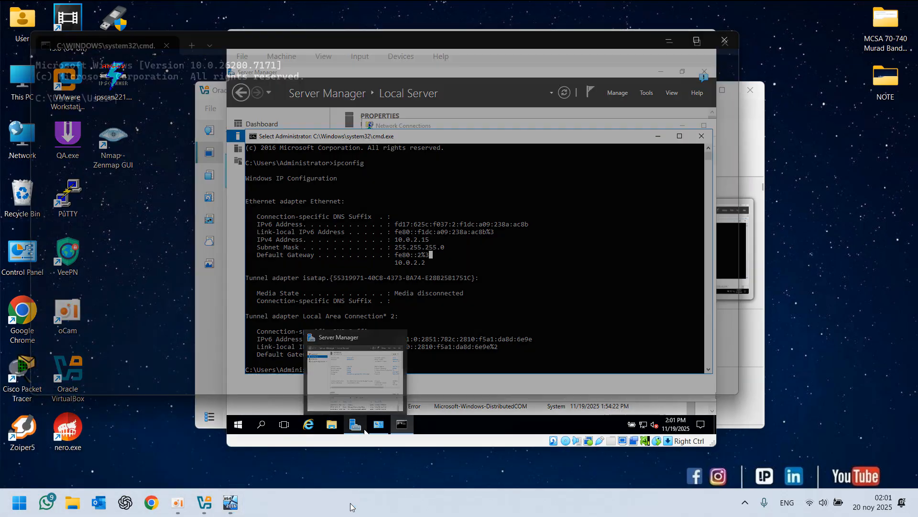
pyautogui.write('ipconfig')
pyautogui.press('Return')
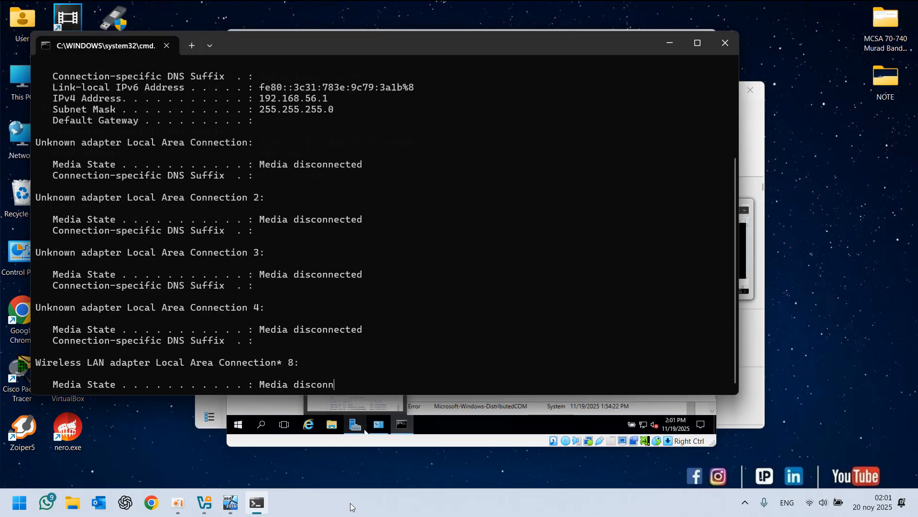
pyautogui.moveTo(336, 286); pyautogui.dragTo(265, 287)
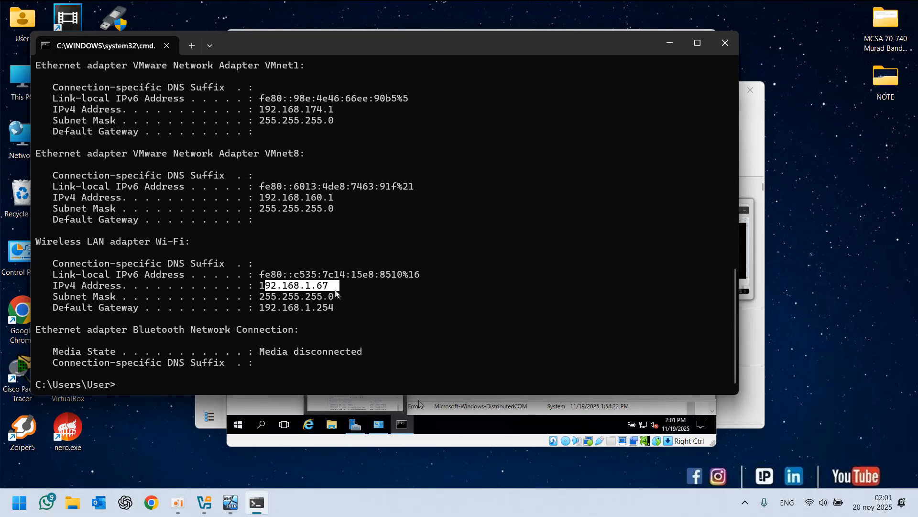
pyautogui.click(725, 42)
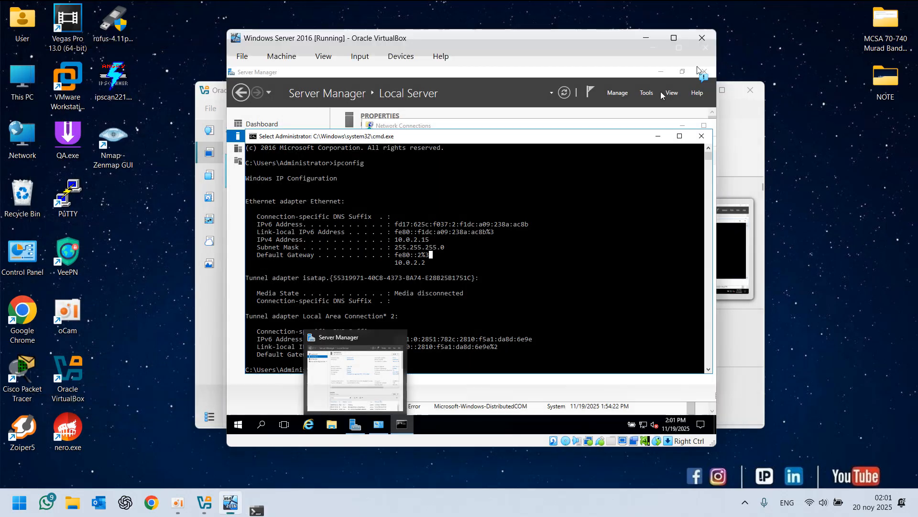
# Change the VM's network Adapter 1 from NAT to Bridged Adapter on Intel(R) Wireless-AC 9560 160MHz and save the settings
pyautogui.moveTo(429, 239); pyautogui.dragTo(395, 240)
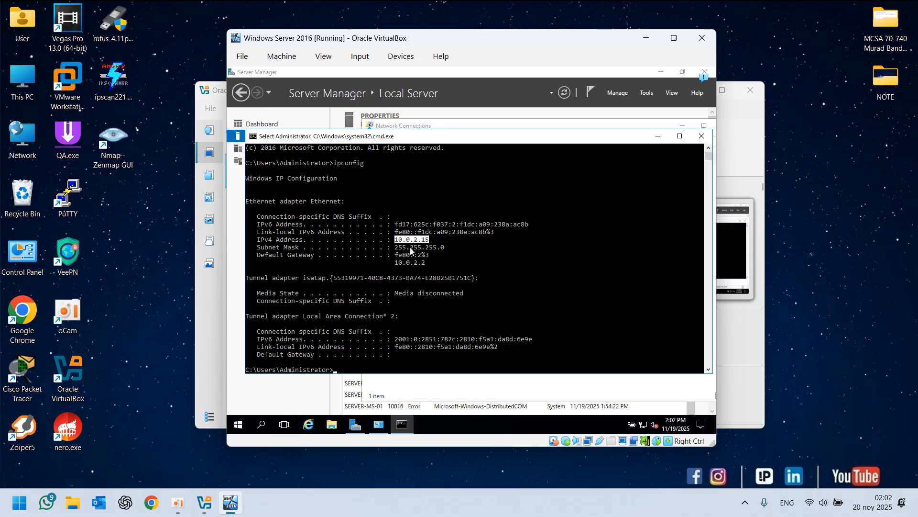
pyautogui.click(161, 308)
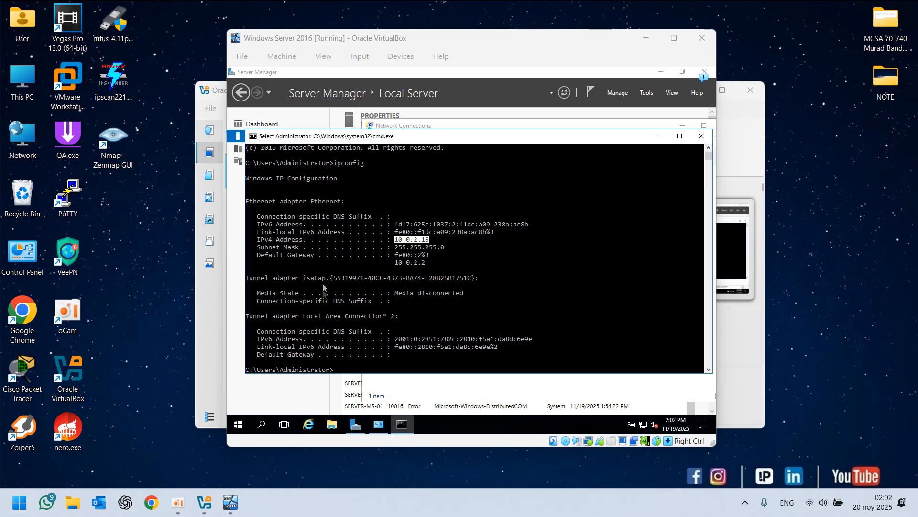
pyautogui.click(286, 57)
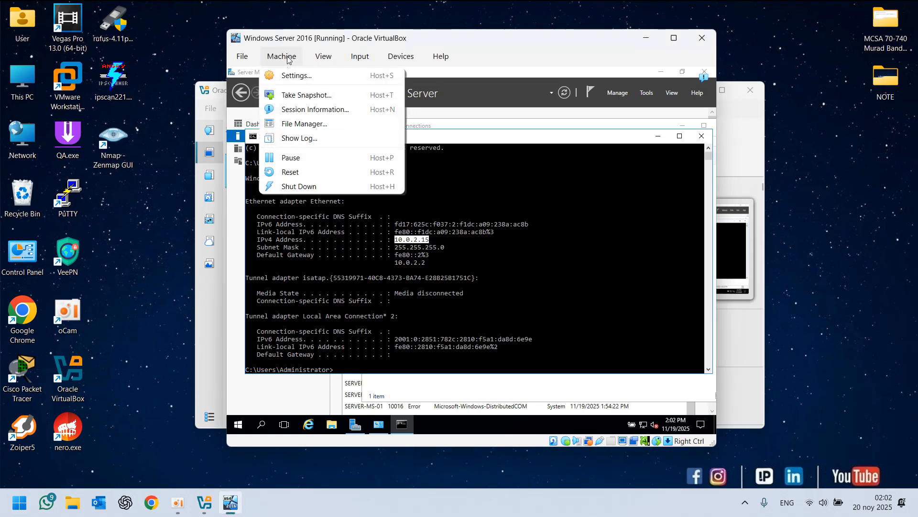
pyautogui.click(293, 74)
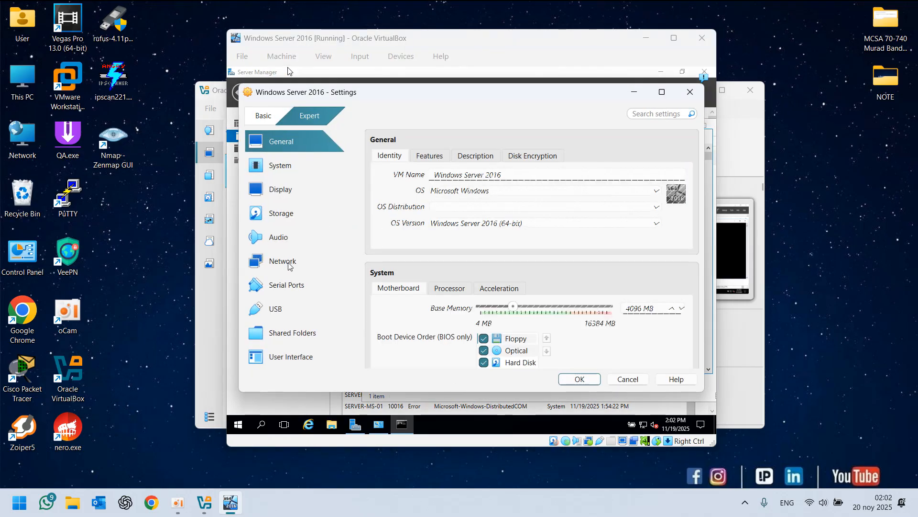
pyautogui.click(289, 263)
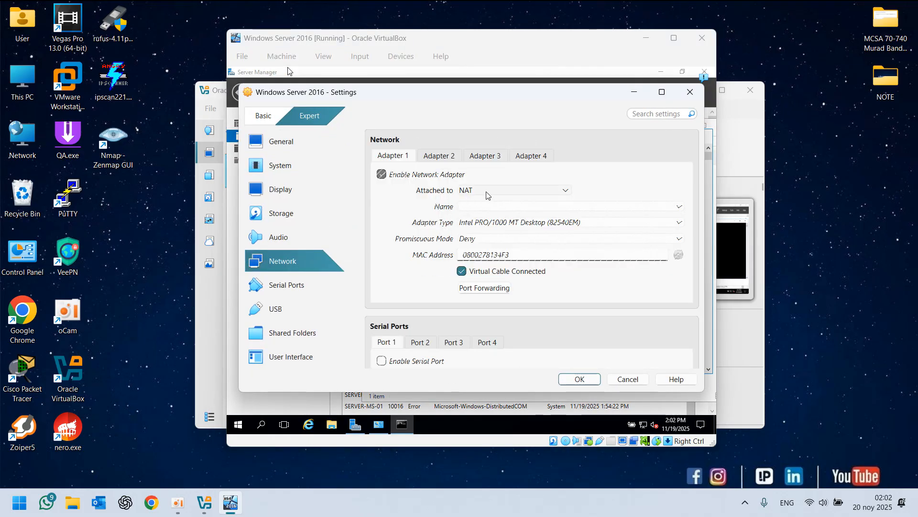
pyautogui.click(487, 192)
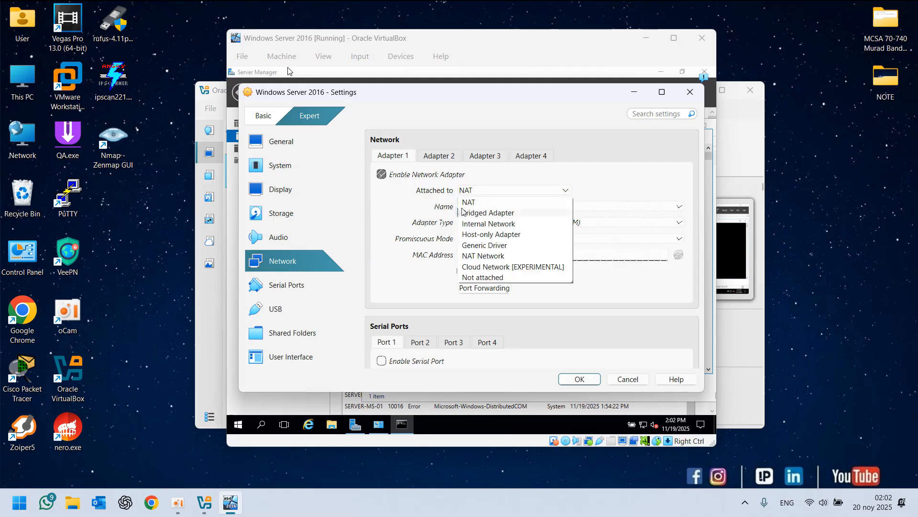
pyautogui.click(488, 213)
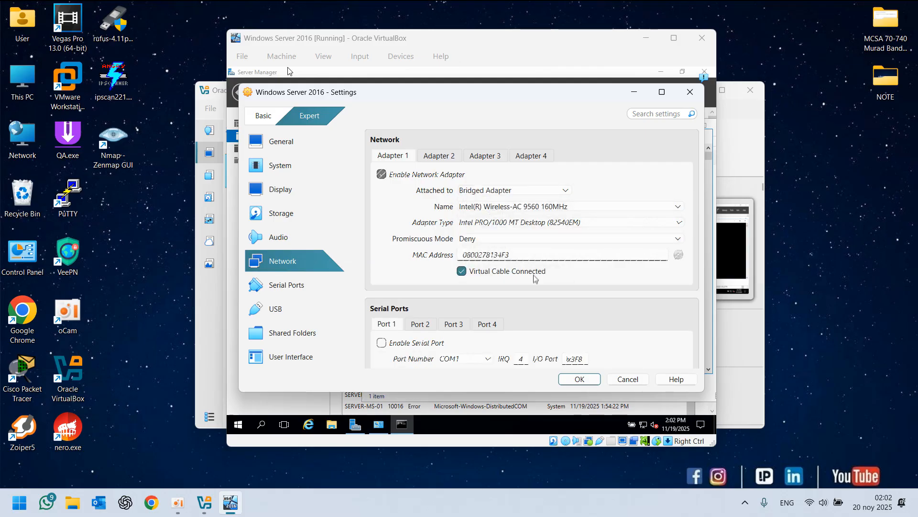
pyautogui.click(490, 208)
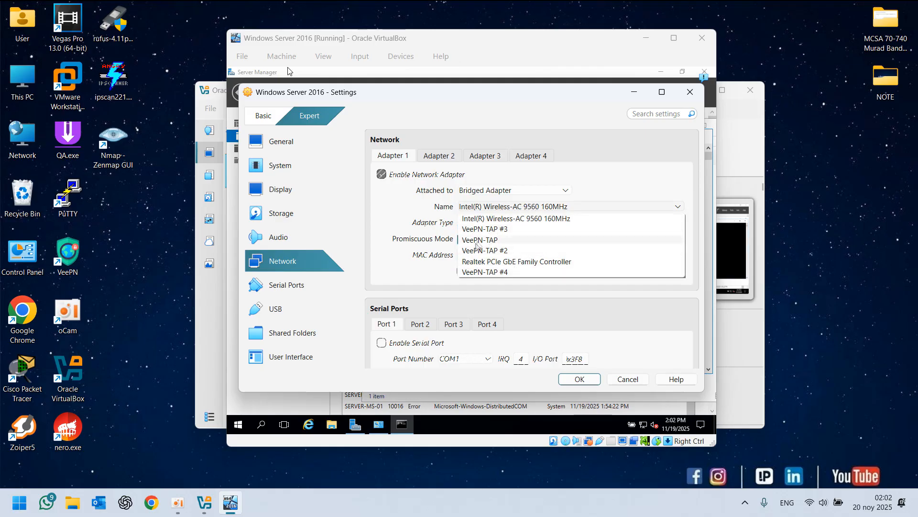
pyautogui.click(121, 265)
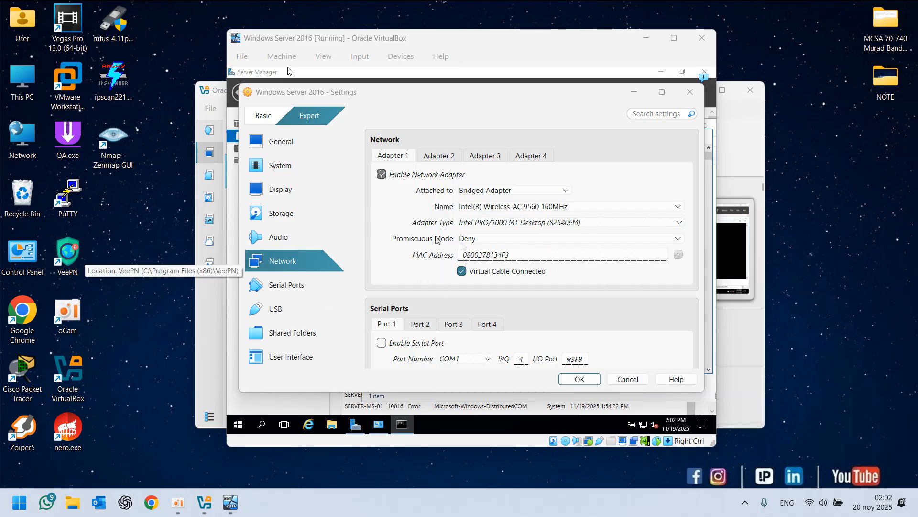
pyautogui.click(488, 206)
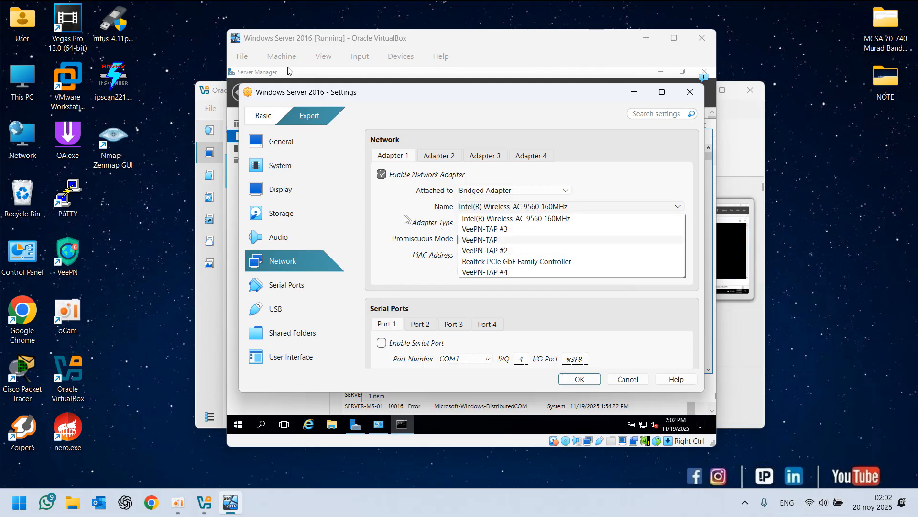
pyautogui.click(401, 225)
pyautogui.click(581, 381)
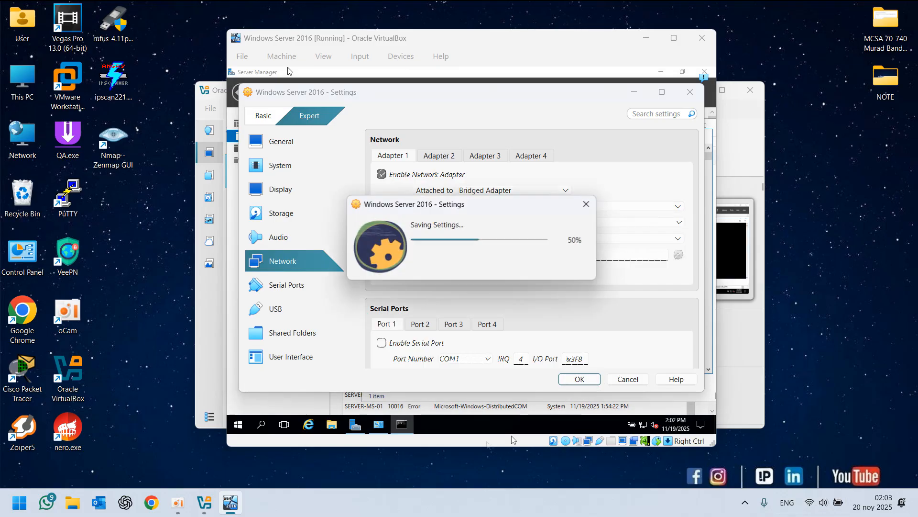
pyautogui.click(424, 240)
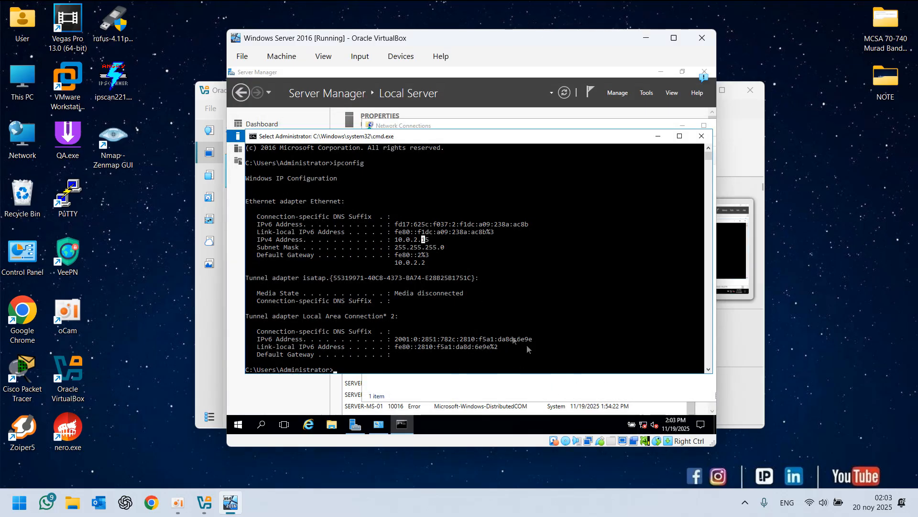
# Dismiss the network discovery prompt in the VM and rerun ipconfig there
pyautogui.click(424, 320)
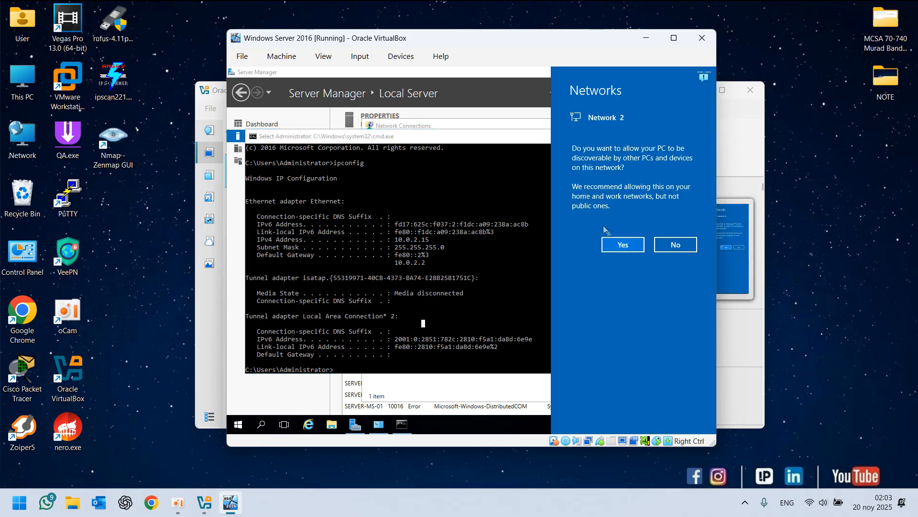
pyautogui.click(400, 321)
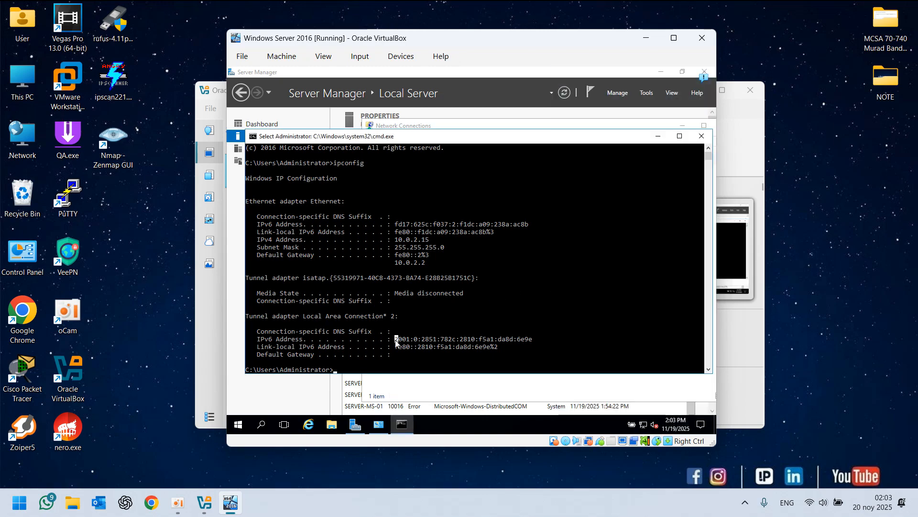
pyautogui.press('Escape')
pyautogui.press('Up')
pyautogui.press('Return')
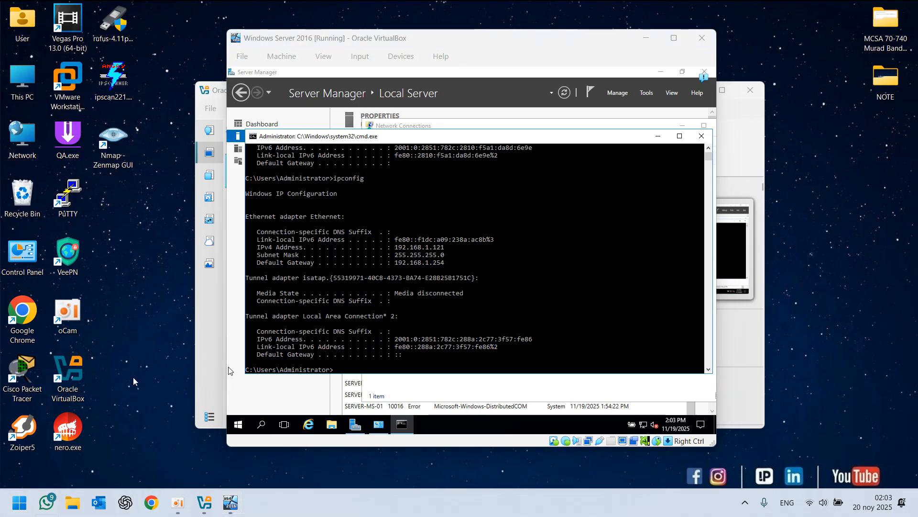
# Open a host Command Prompt, run ipconfig, ping the VM at 192.168.1.121, then close it
pyautogui.press('super+r')
pyautogui.write('cmd')
pyautogui.press('Return')
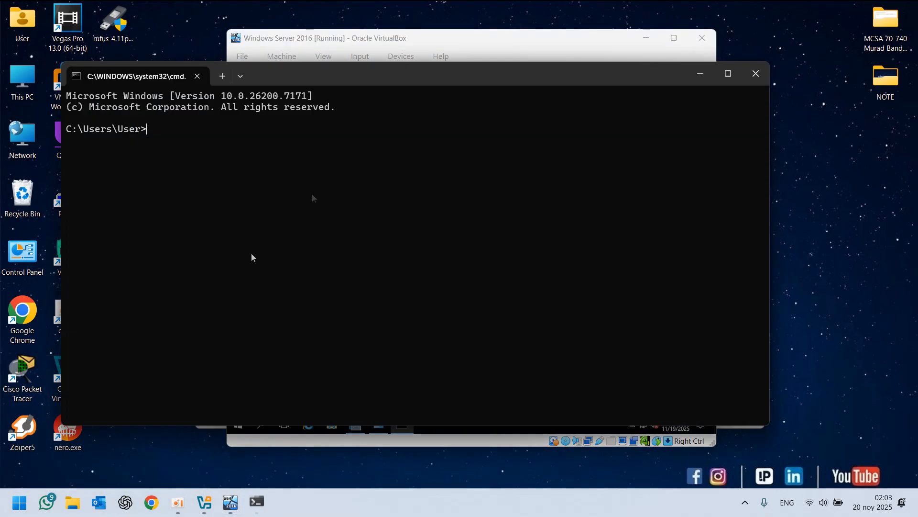
pyautogui.moveTo(304, 75); pyautogui.dragTo(809, 96)
pyautogui.write('ipconf')
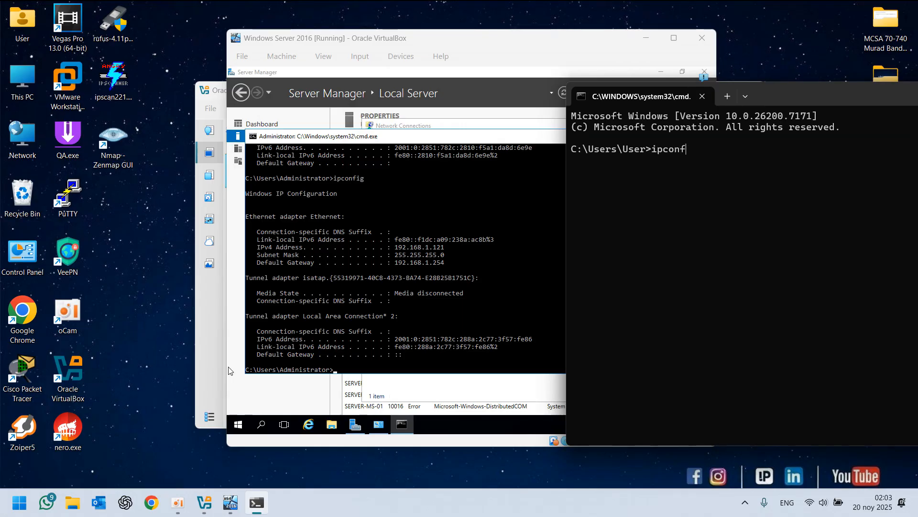
pyautogui.write('ig')
pyautogui.press('Return')
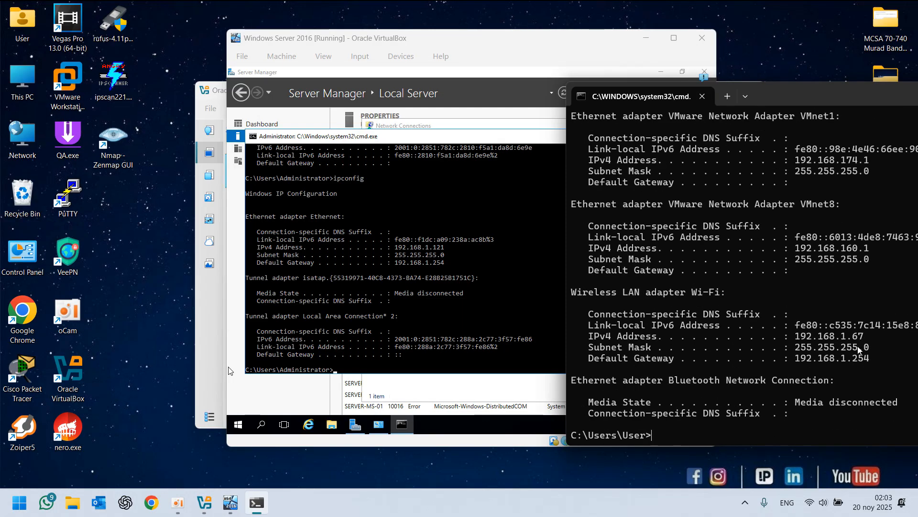
pyautogui.write('ping 192.16')
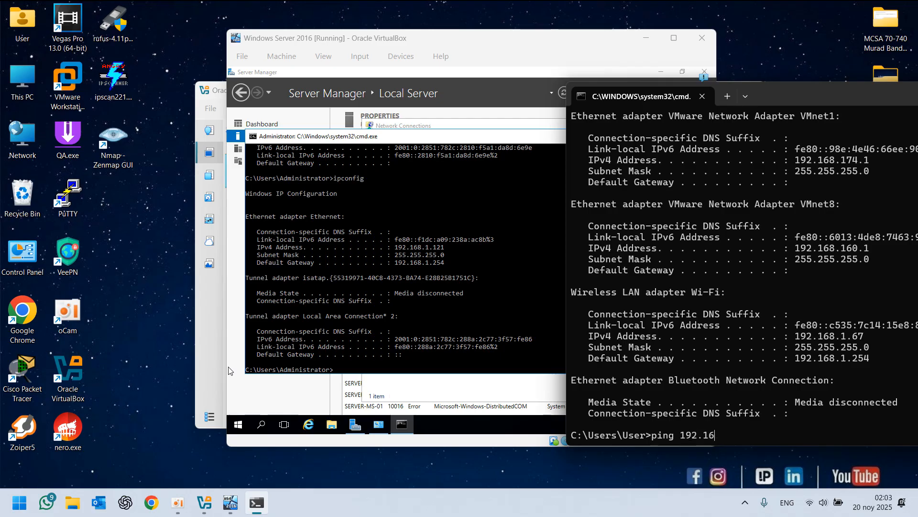
pyautogui.write('8.1.121')
pyautogui.press('Return')
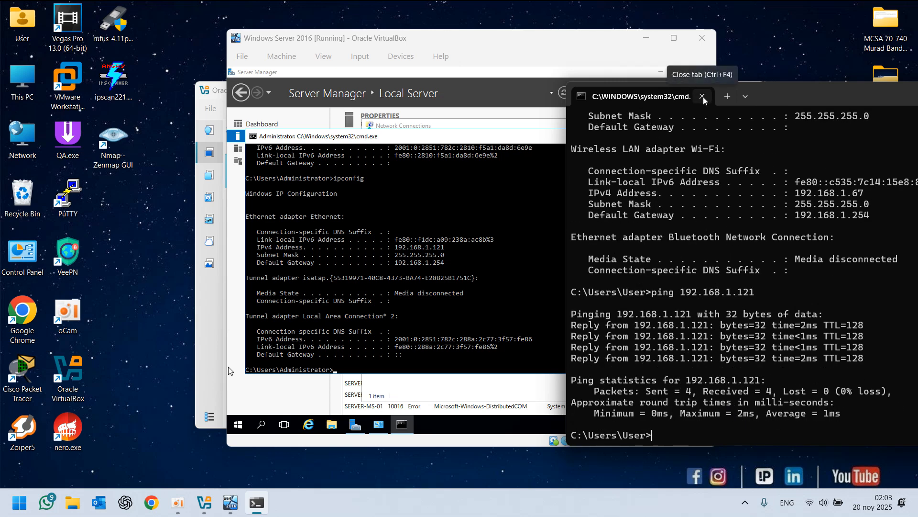
pyautogui.click(703, 97)
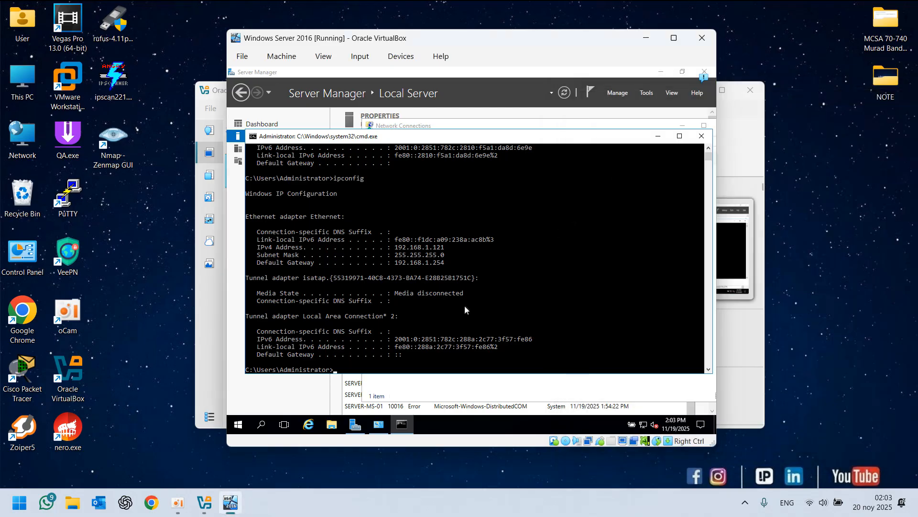
# From the VM's Command Prompt, ping the host at 192.168.1.67
pyautogui.click(455, 299)
pyautogui.write('ping 192.168.1.67')
pyautogui.press('Return')
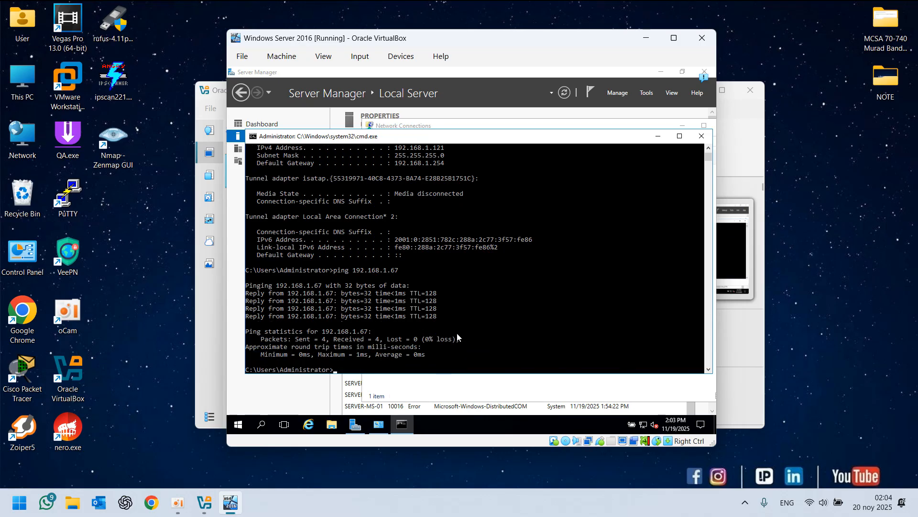
pyautogui.press('Return')
pyautogui.press('Return')
pyautogui.press('Return')
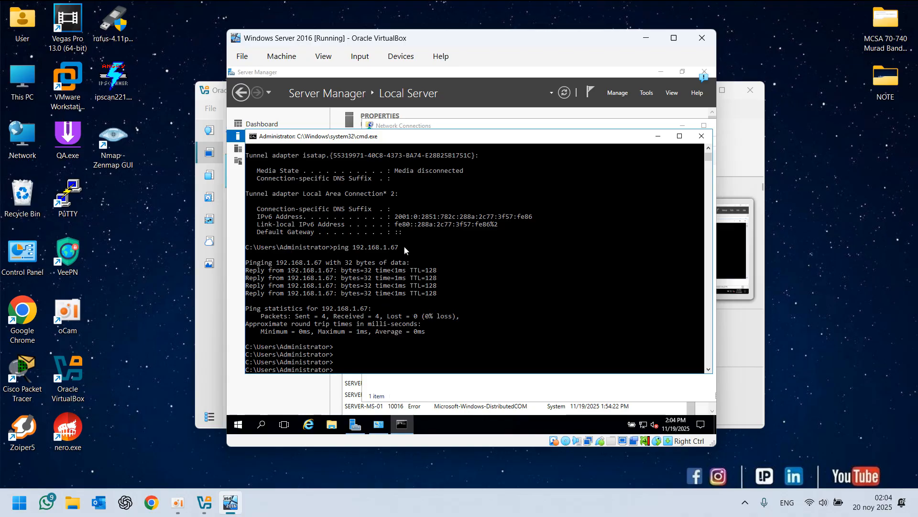
pyautogui.moveTo(398, 246); pyautogui.dragTo(357, 249)
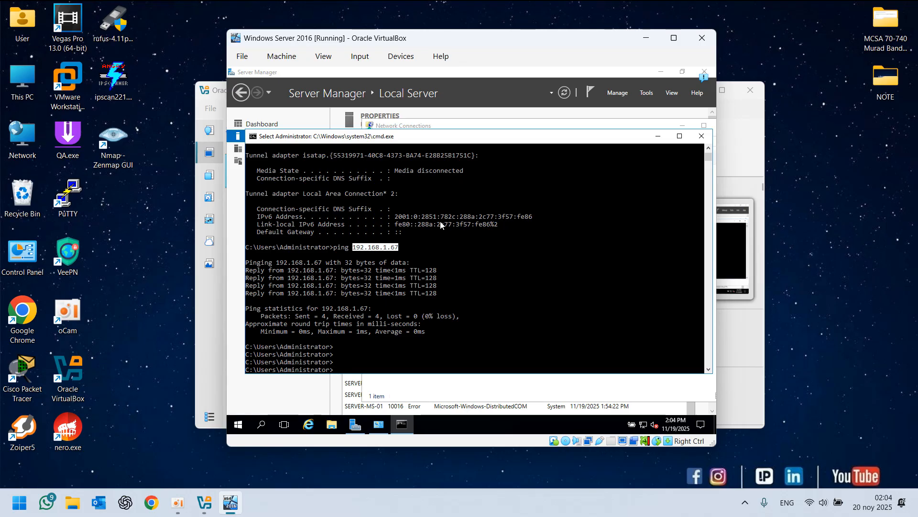
# Launch Angry IP Scanner on the host desktop and move its window over the VM
pyautogui.click(145, 266)
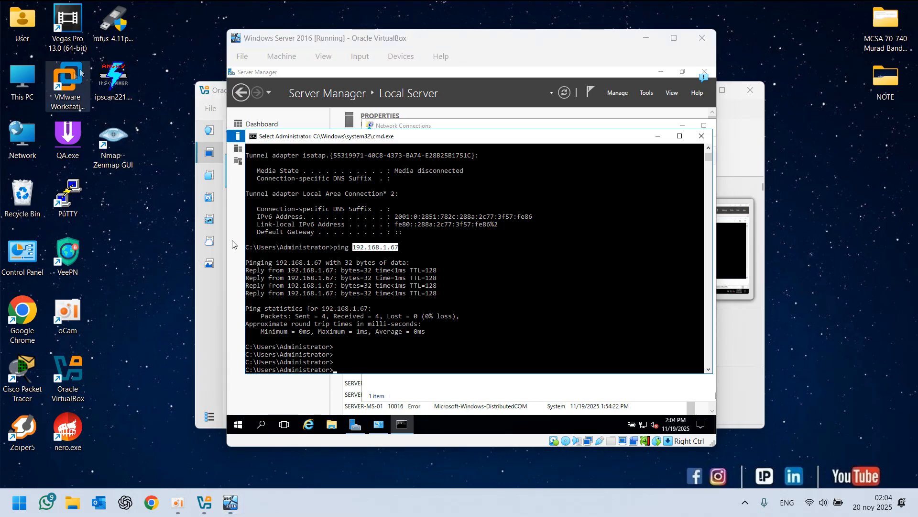
pyautogui.moveTo(143, 66); pyautogui.dragTo(148, 148)
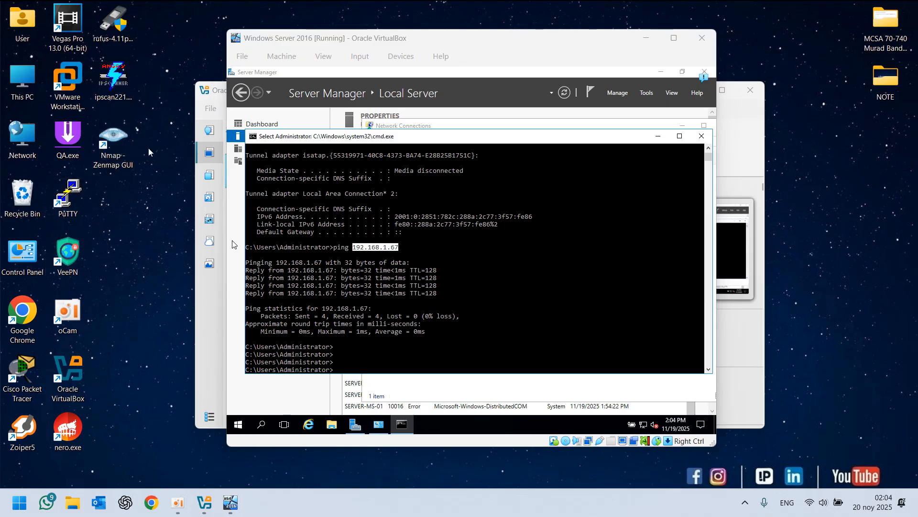
pyautogui.doubleClick(111, 77)
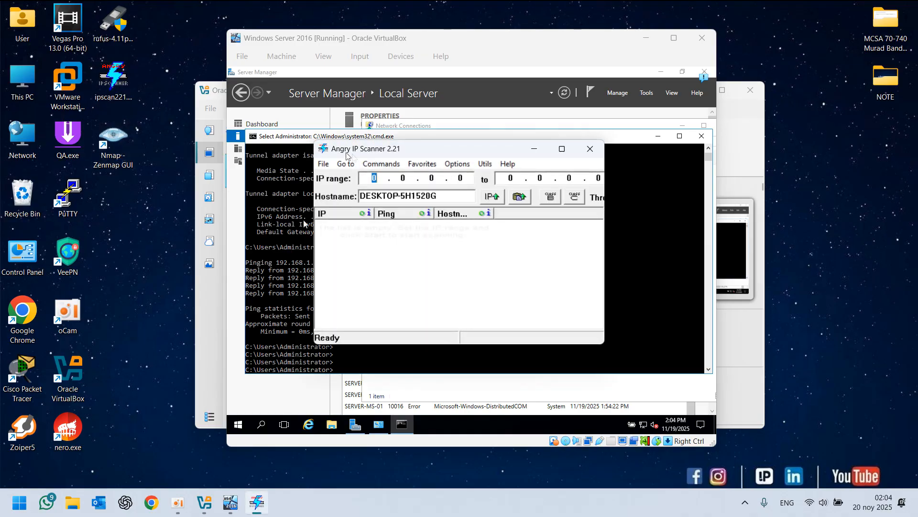
pyautogui.moveTo(410, 149); pyautogui.dragTo(442, 148)
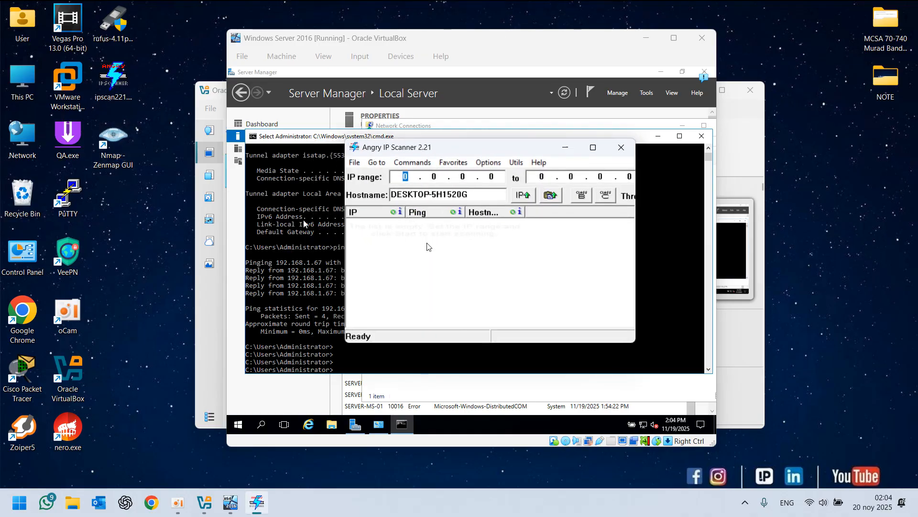
# Close Angry IP Scanner, open the browser and search for "angry ip scanner"
pyautogui.click(620, 147)
pyautogui.click(157, 498)
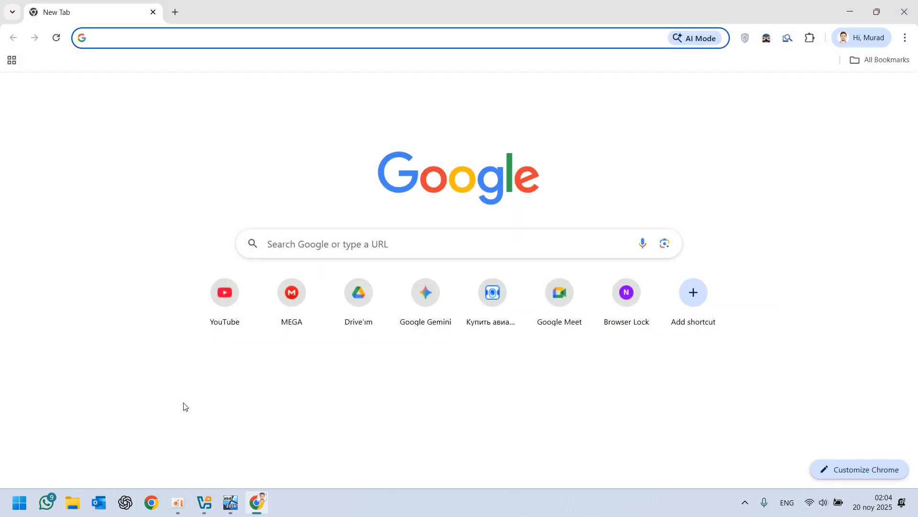
pyautogui.write('angry ip scanner')
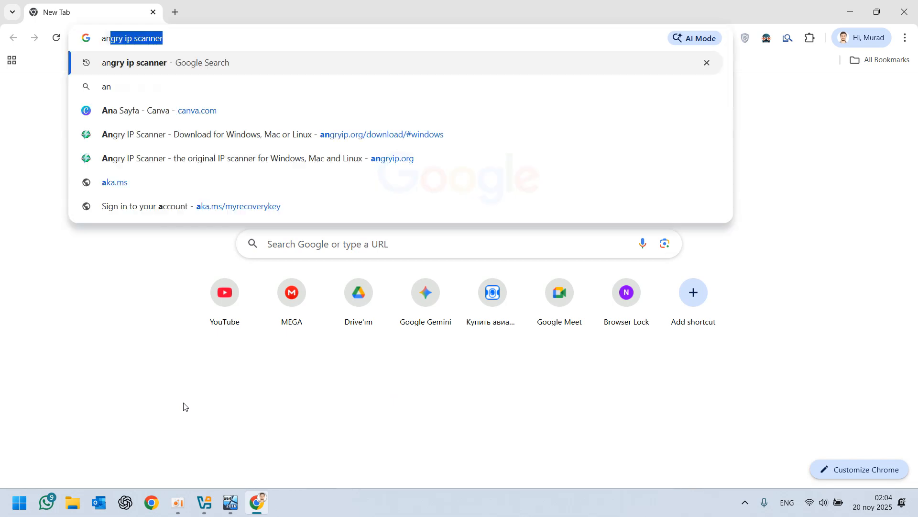
pyautogui.press('Right')
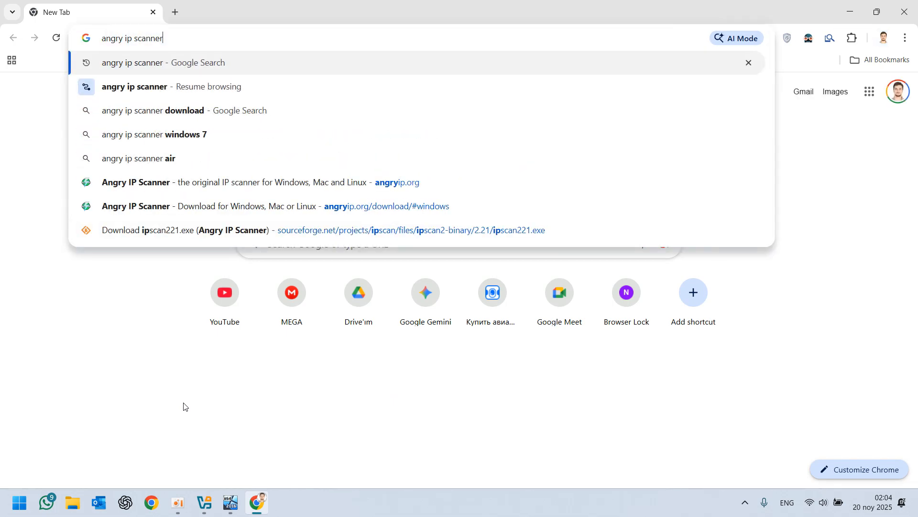
pyautogui.press('Return')
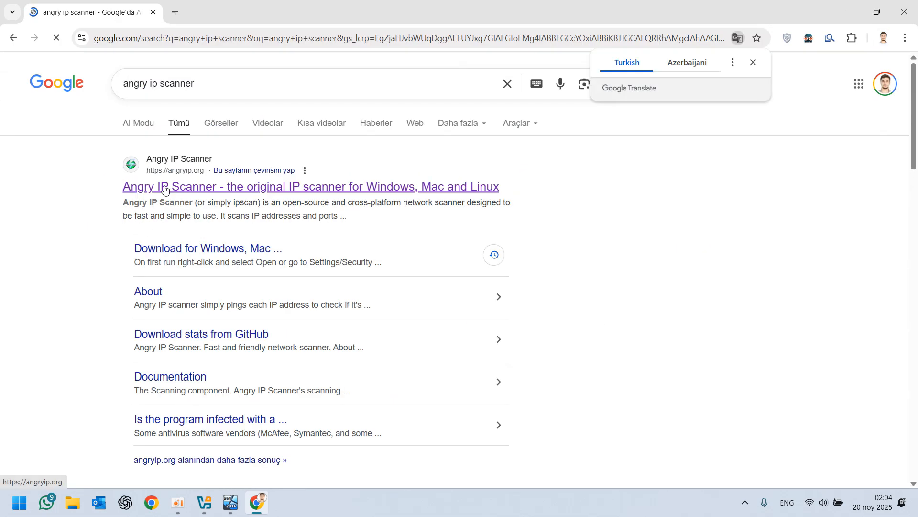
# Open angryip.org, go to the download page, download the legacy ipscan.exe, then close the browser
pyautogui.click(164, 187)
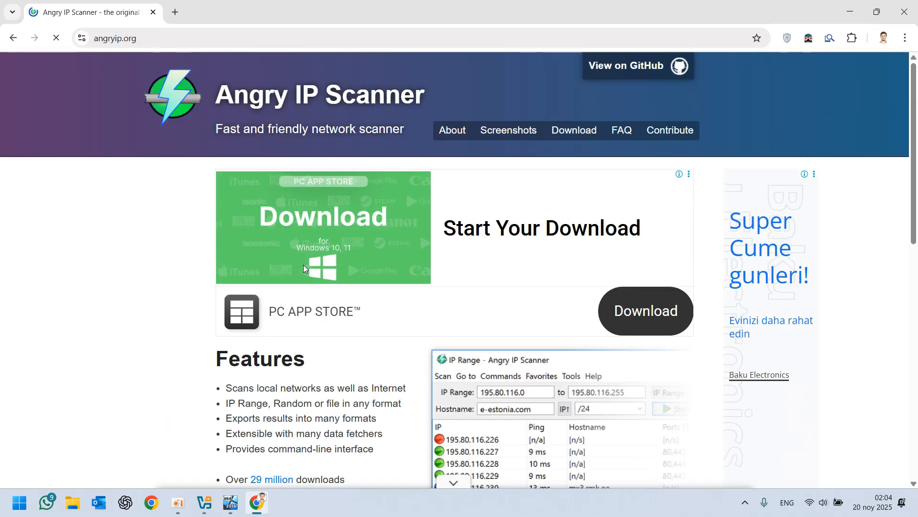
pyautogui.scroll(-7, 276, 196)
pyautogui.click(276, 196)
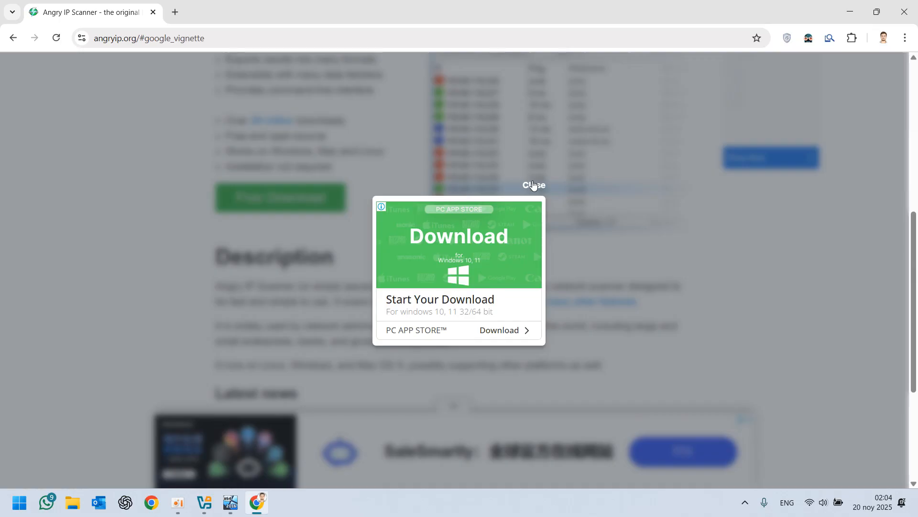
pyautogui.click(530, 186)
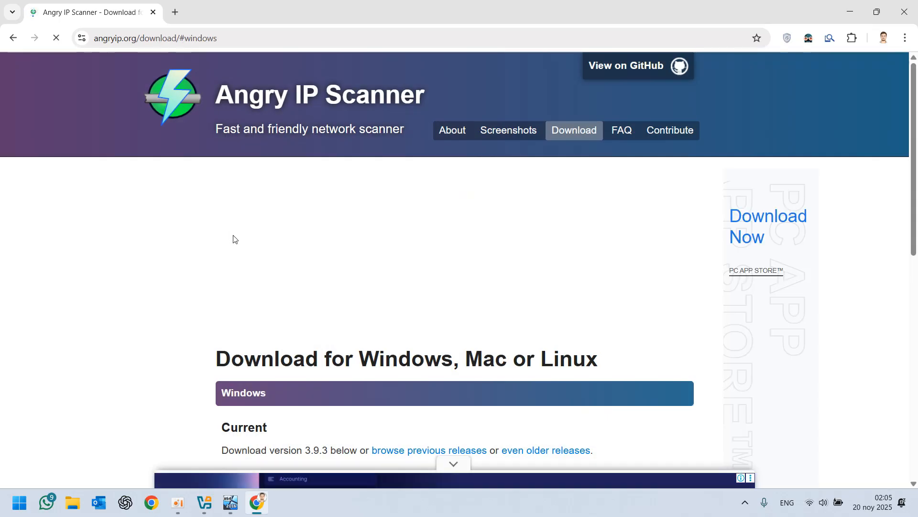
pyautogui.scroll(-5, 137, 225)
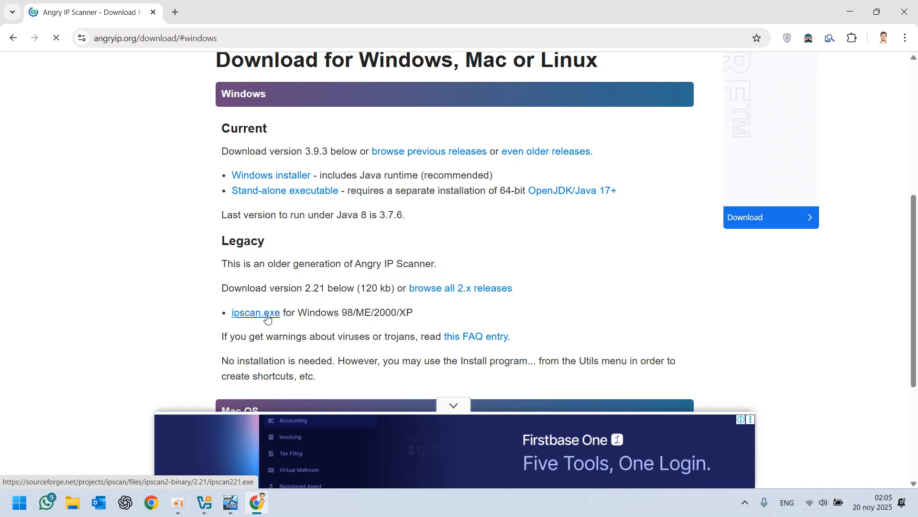
pyautogui.click(267, 318)
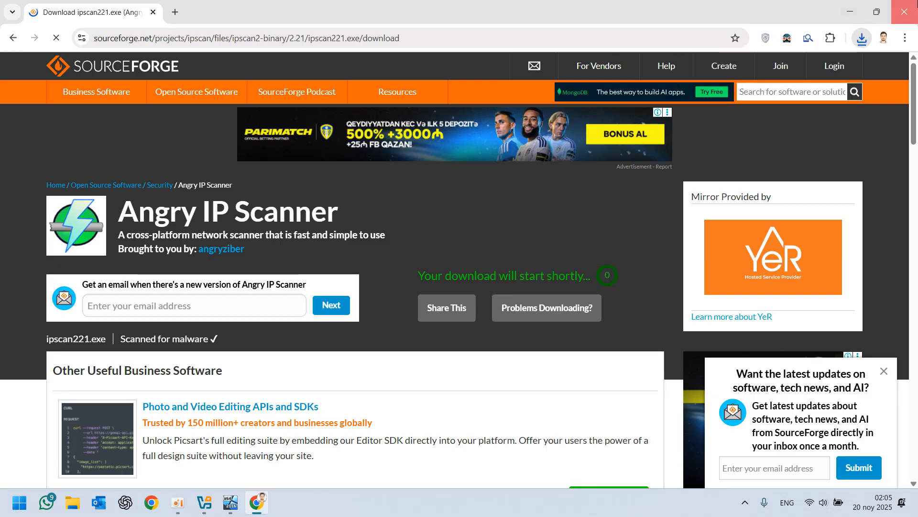
pyautogui.click(904, 12)
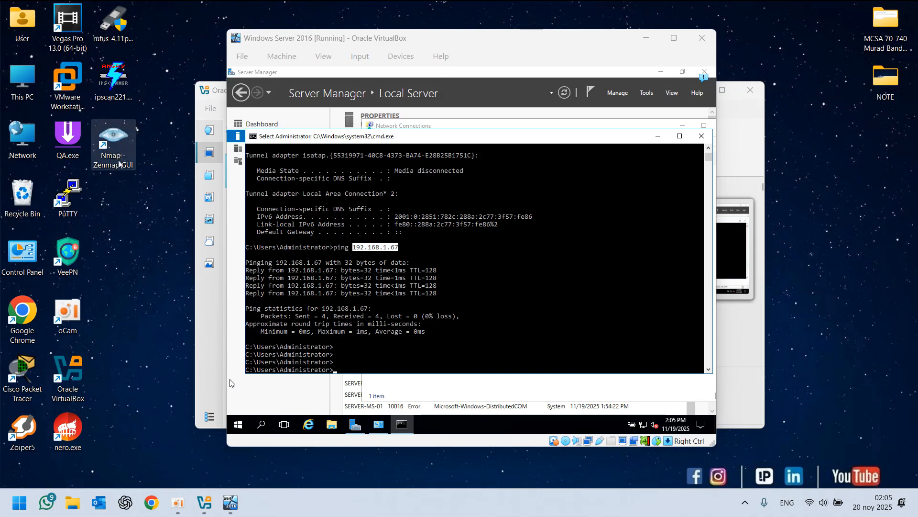
# Launch Angry IP Scanner, set the IP range 192.168.1.0 to 192.168.1.255, and maximize its window
pyautogui.doubleClick(117, 90)
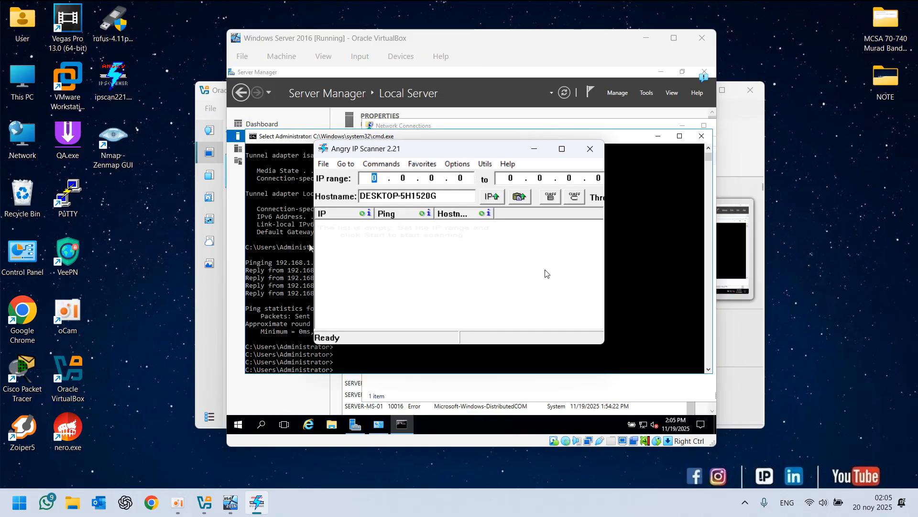
pyautogui.write('192 . 168 . ')
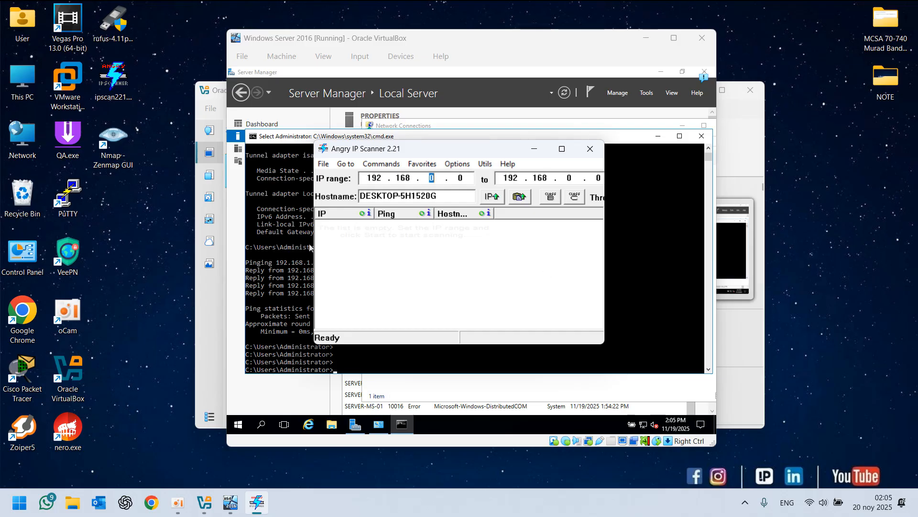
pyautogui.write('1')
pyautogui.press('.')
pyautogui.moveTo(601, 178); pyautogui.dragTo(597, 178)
pyautogui.write('255')
pyautogui.moveTo(604, 218); pyautogui.dragTo(756, 217)
pyautogui.click(713, 149)
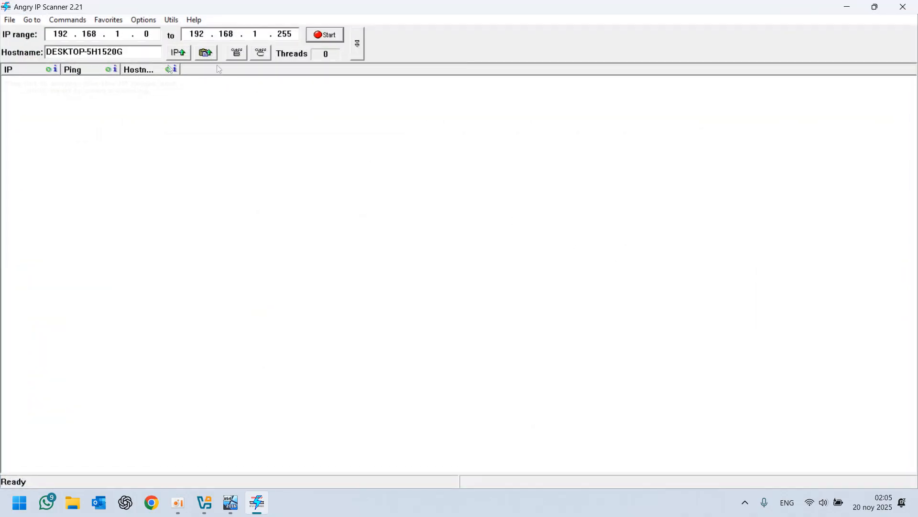
# Start the scan and widen the IP, Ping and Hostname columns
pyautogui.click(337, 38)
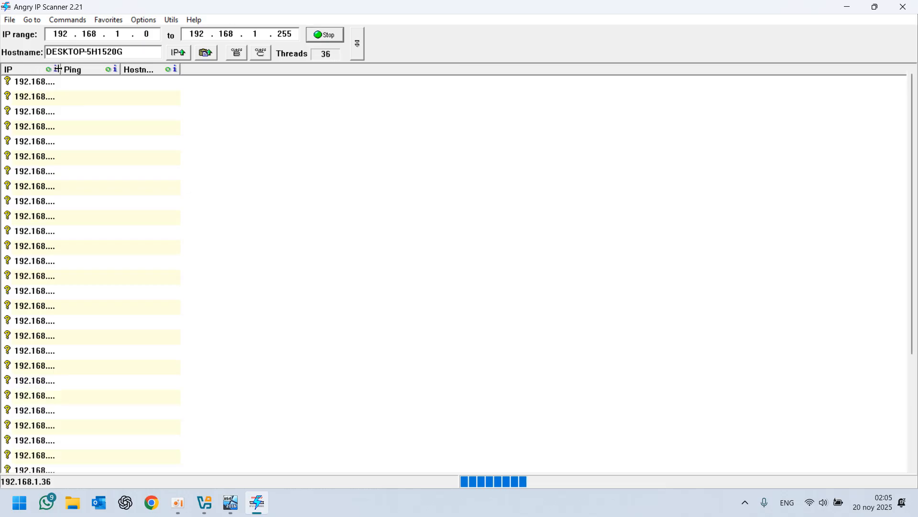
pyautogui.moveTo(61, 71); pyautogui.dragTo(193, 72)
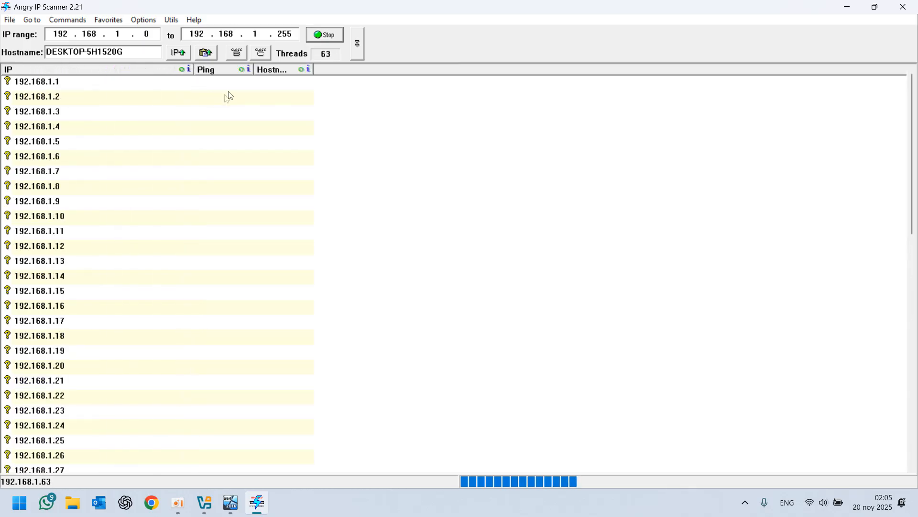
pyautogui.moveTo(251, 70); pyautogui.dragTo(357, 69)
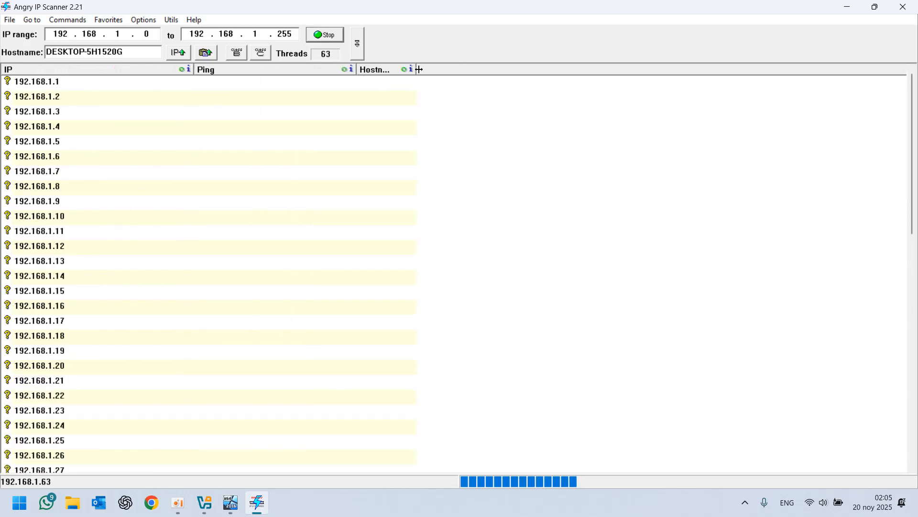
pyautogui.moveTo(516, 71); pyautogui.dragTo(535, 71)
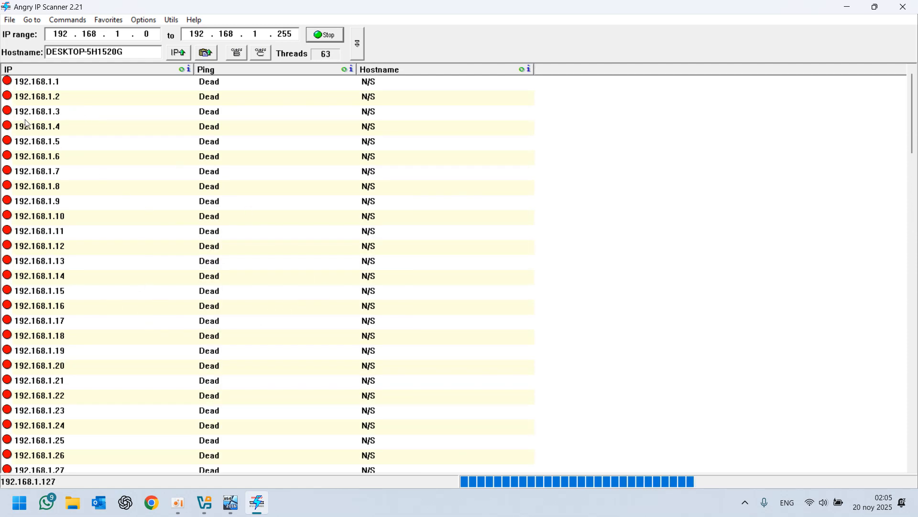
# Select the host 192.168.1.67 in the results and acknowledge the scan summary
pyautogui.click(11, 88)
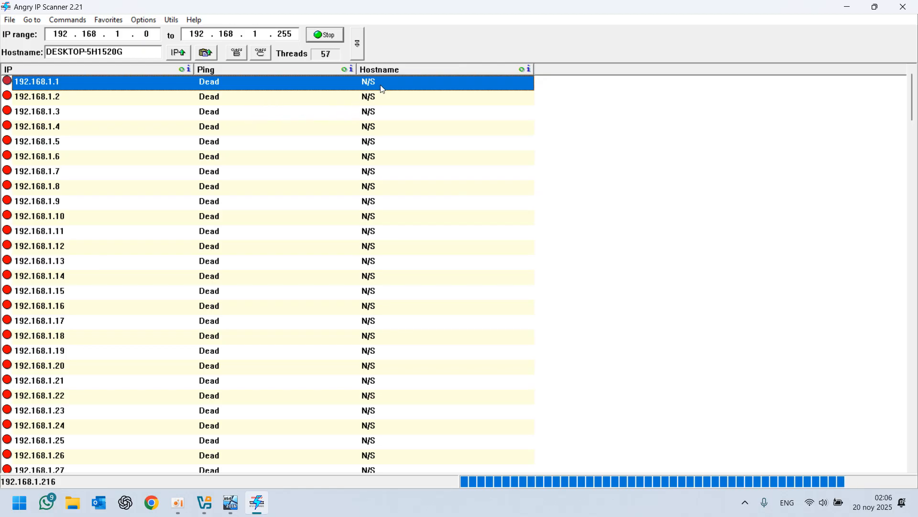
pyautogui.scroll(-8, 192, 150)
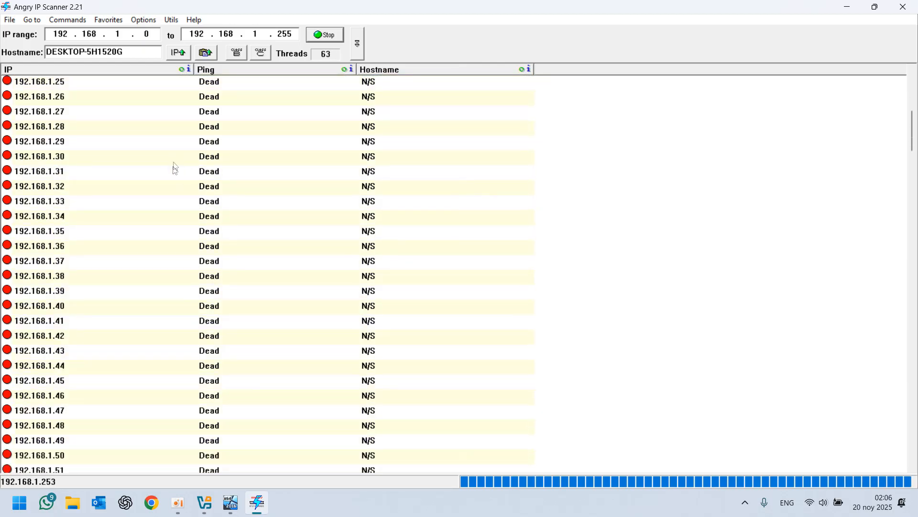
pyautogui.scroll(-7, 137, 221)
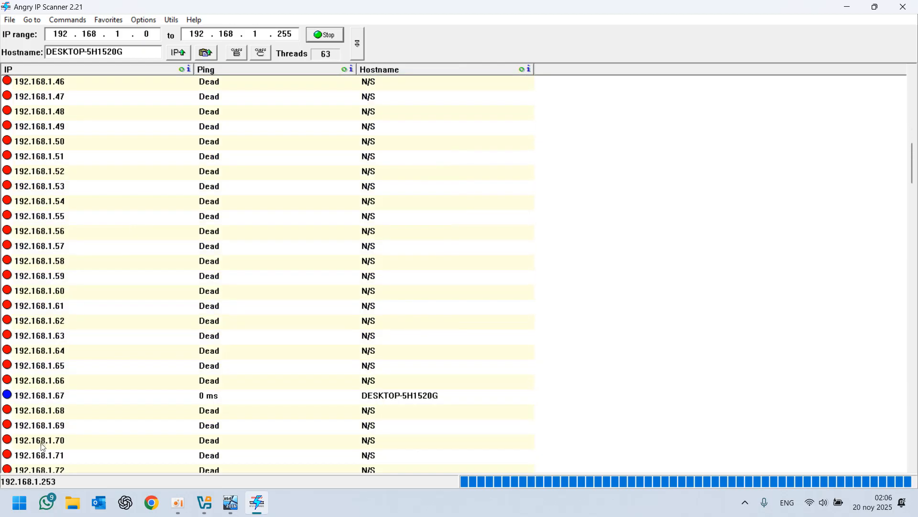
pyautogui.click(11, 399)
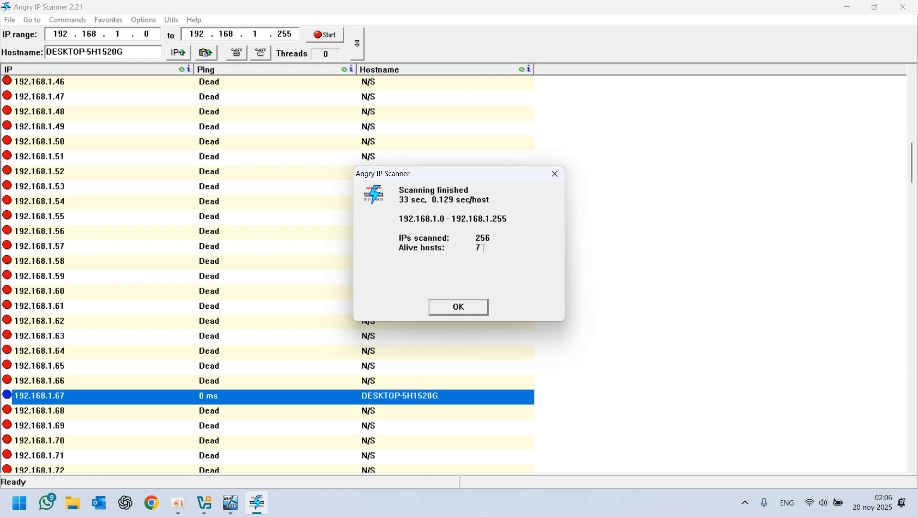
pyautogui.click(456, 307)
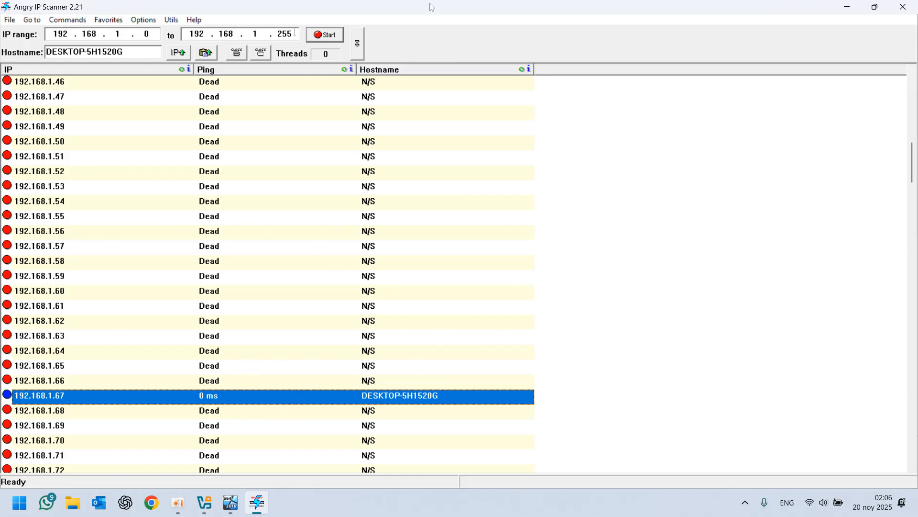
# Scroll through the scan results, selecting the alive hosts including the server-ms-01 VM
pyautogui.scroll(-6, 236, 316)
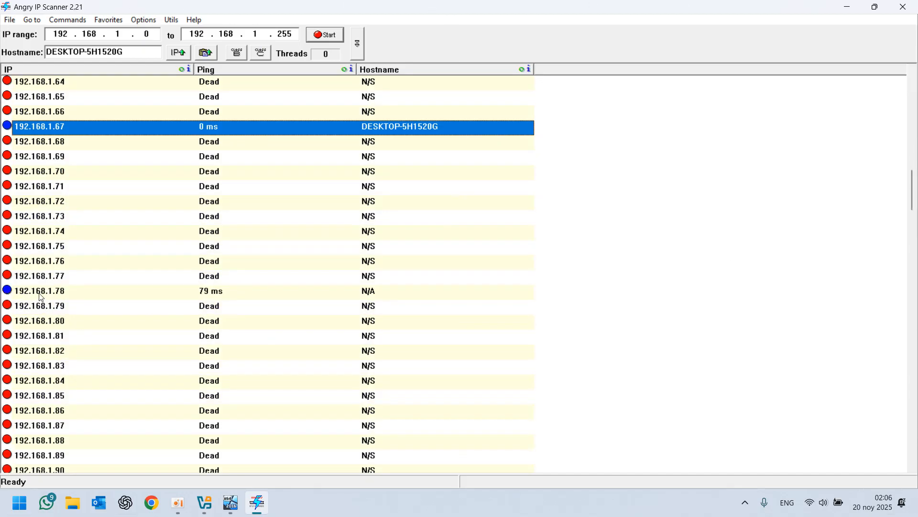
pyautogui.click(57, 290)
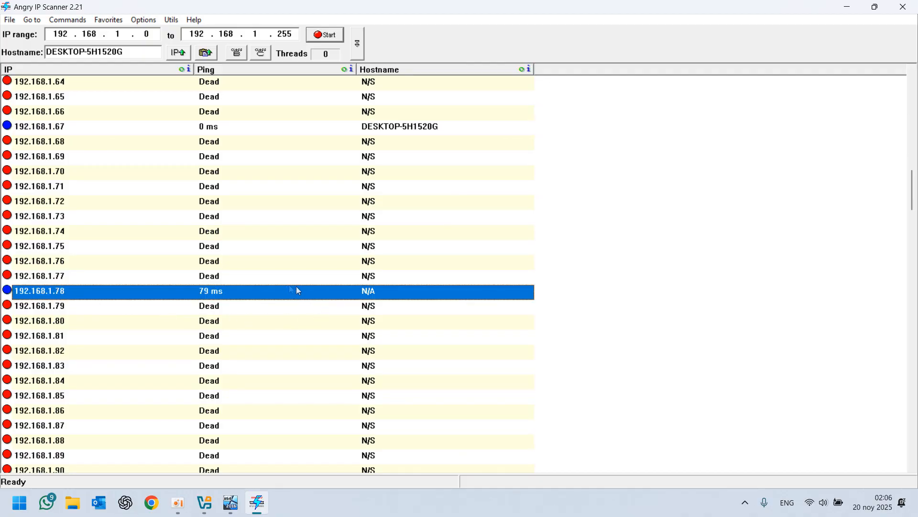
pyautogui.scroll(-11, 315, 294)
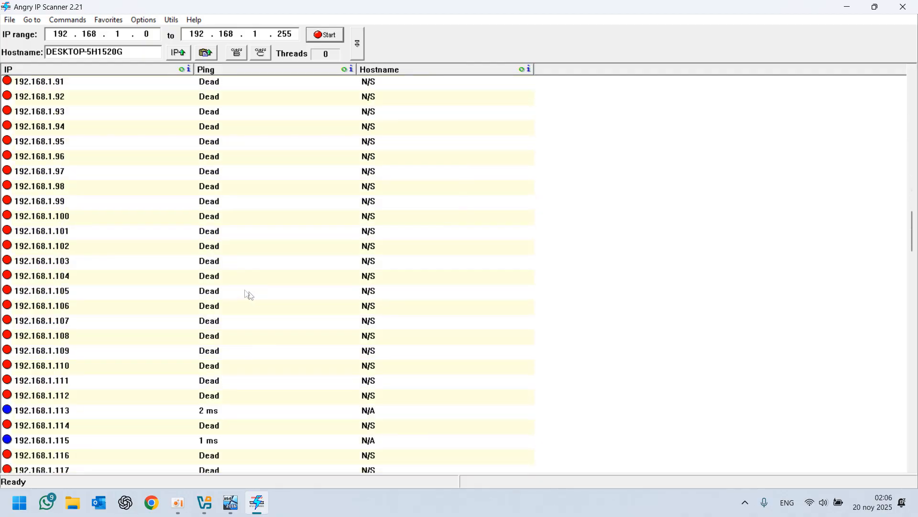
pyautogui.click(48, 321)
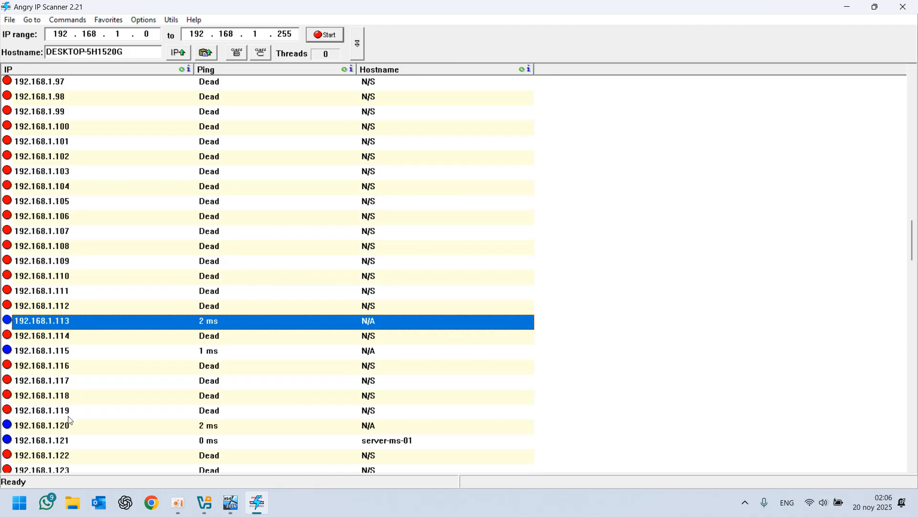
pyautogui.click(57, 426)
pyautogui.click(65, 439)
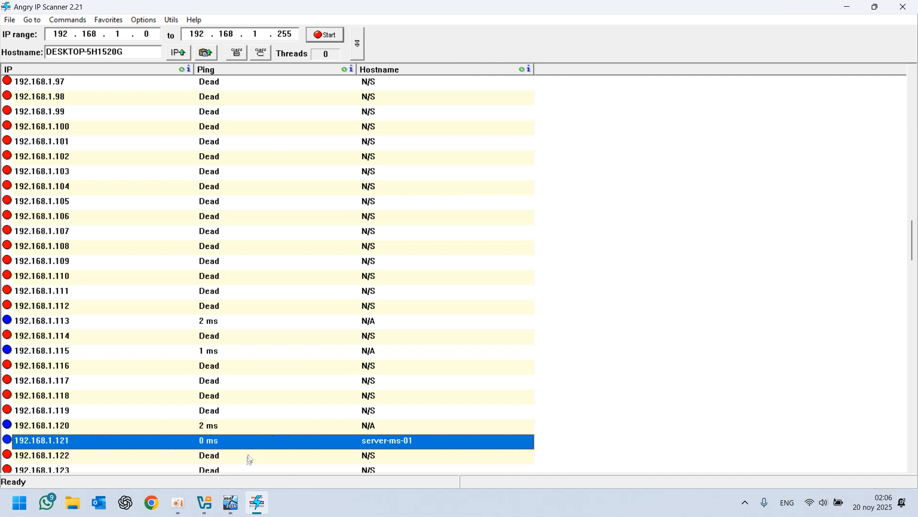
pyautogui.scroll(4, 100, 231)
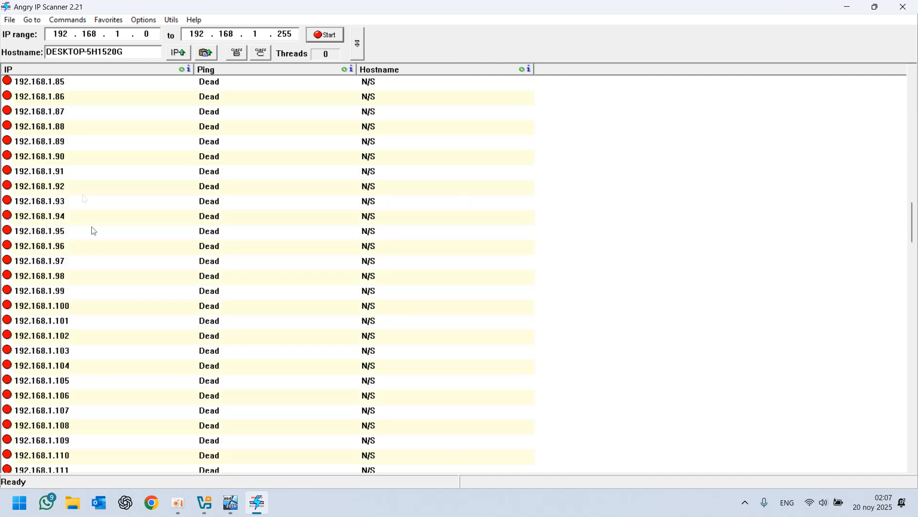
pyautogui.click(56, 115)
pyautogui.scroll(6, 33, 364)
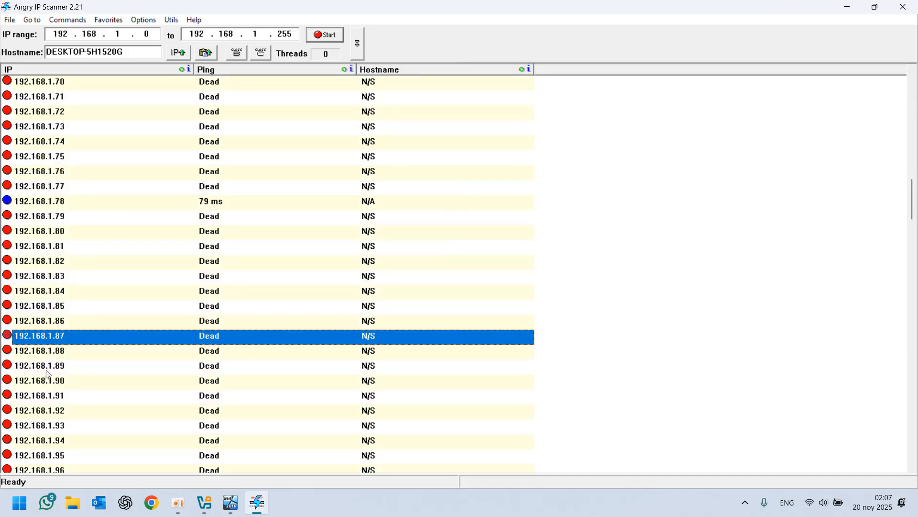
pyautogui.scroll(-2, 50, 373)
pyautogui.scroll(-13, 51, 373)
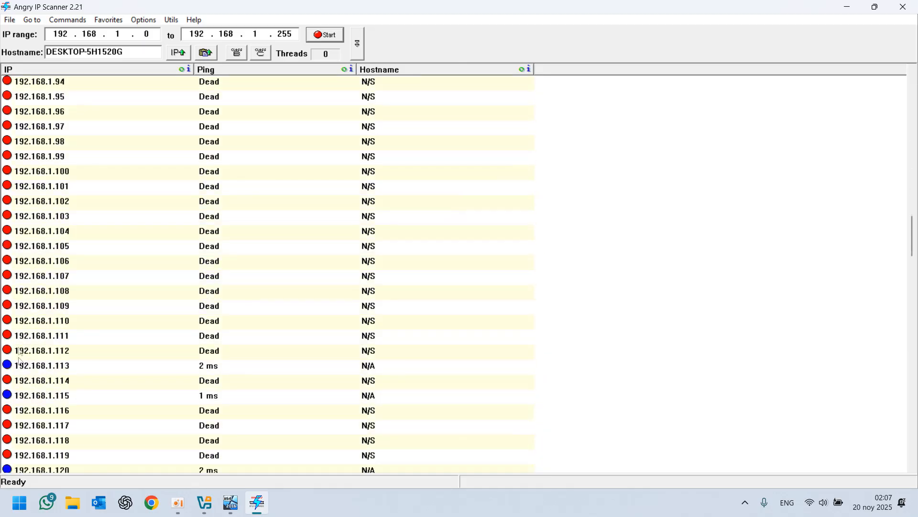
pyautogui.scroll(-4, 79, 283)
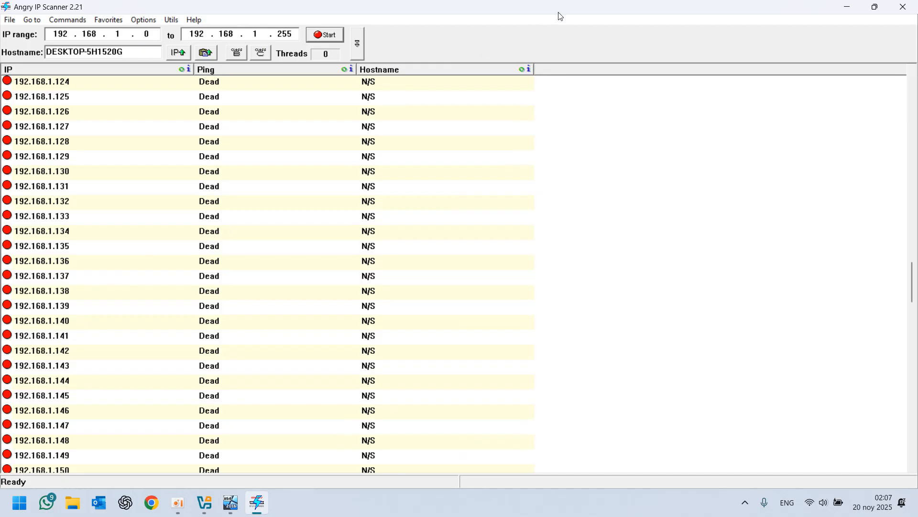
pyautogui.scroll(-5, 536, 143)
# Close Angry IP Scanner, launch Zenmap and set the scan target to 192.168.1.0/24
pyautogui.click(904, 7)
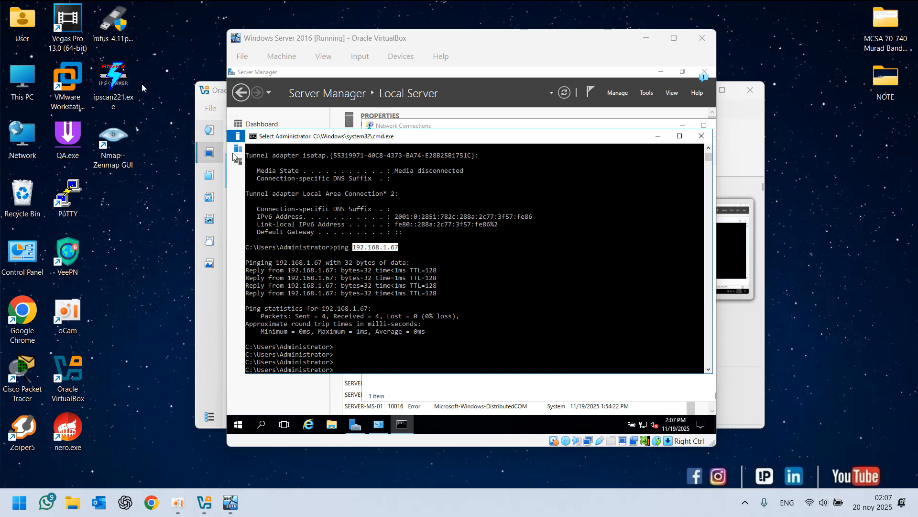
pyautogui.doubleClick(117, 136)
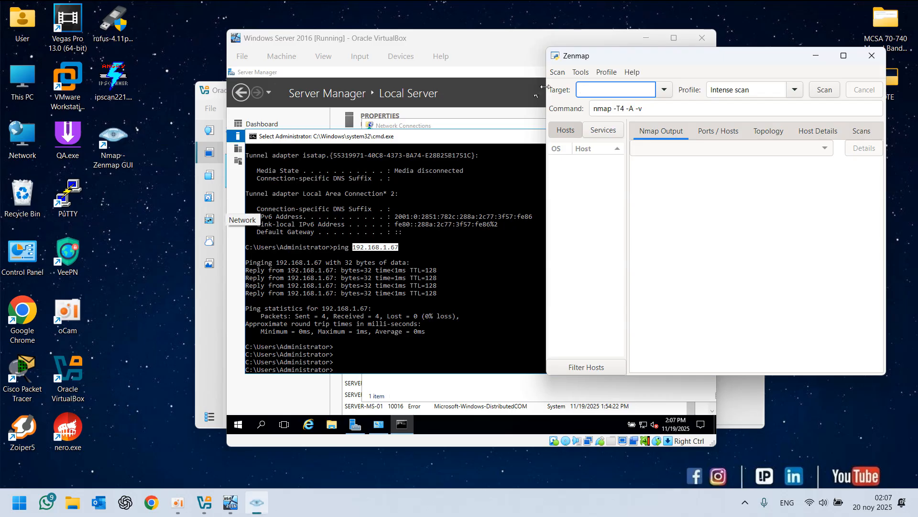
pyautogui.write('192.')
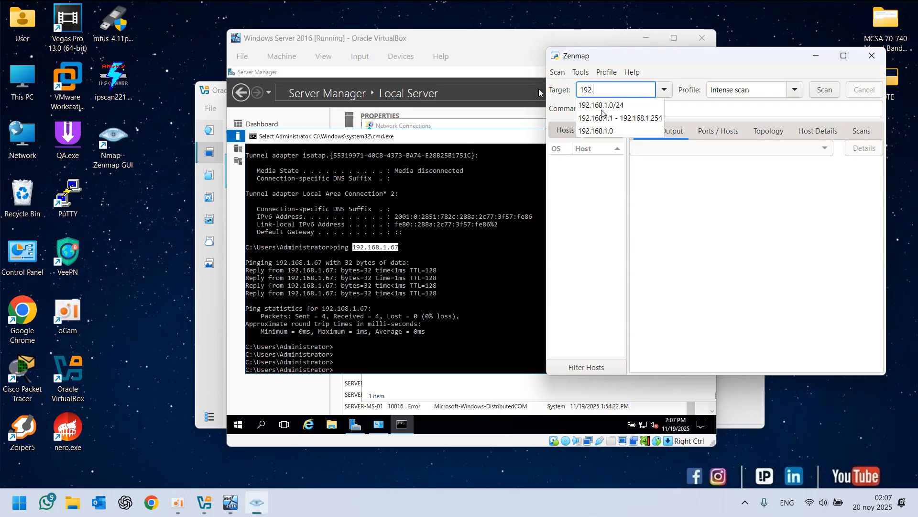
pyautogui.write('168.1.0/24')
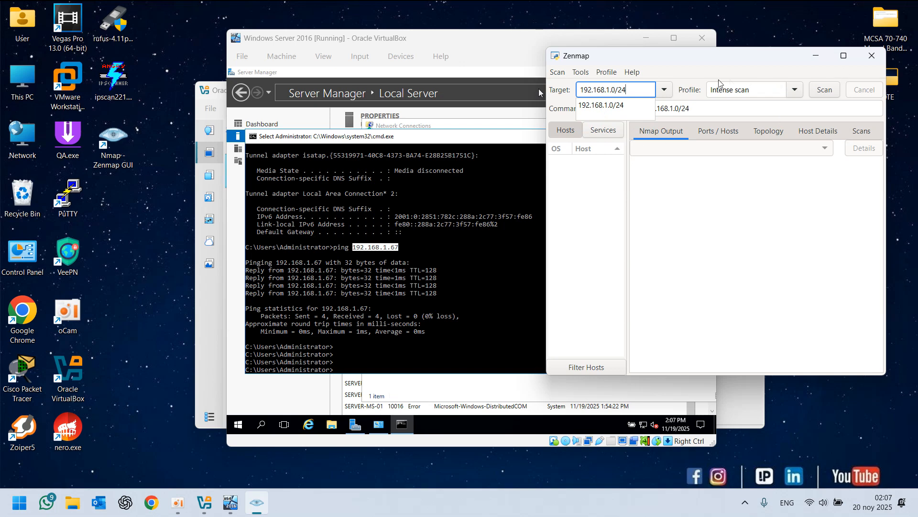
# Switch the Zenmap profile to Ping scan and start scanning 192.168.1.0/24
pyautogui.click(795, 90)
pyautogui.click(795, 96)
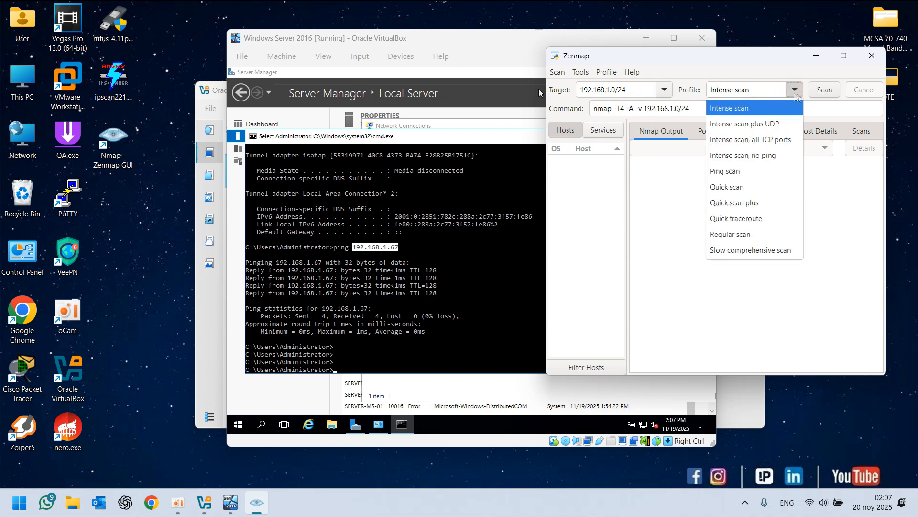
pyautogui.click(730, 172)
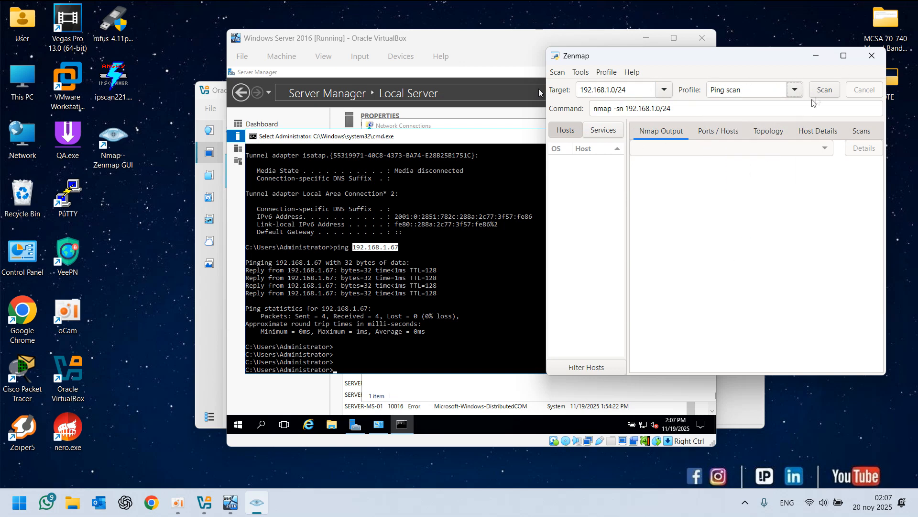
pyautogui.click(826, 90)
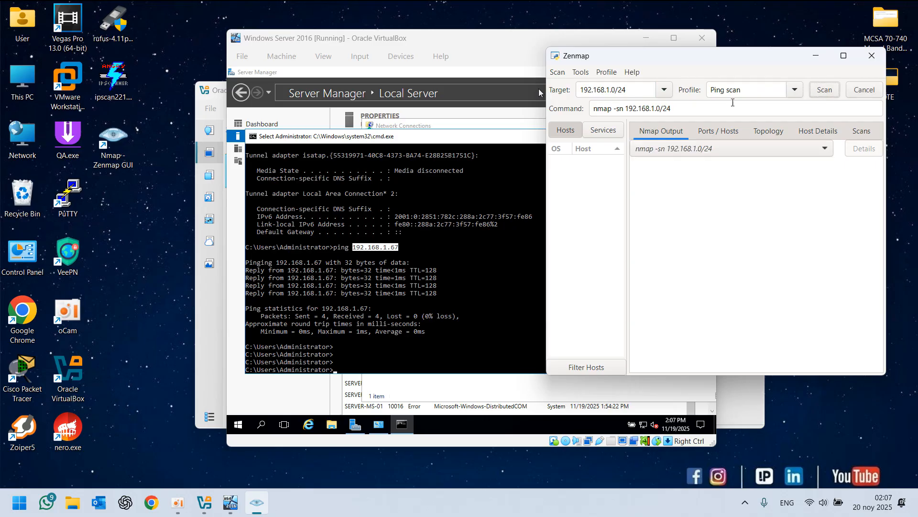
# Copy the nmap -sn 192.168.1.0/24 command and examine the discovered hosts in the Zenmap output
pyautogui.moveTo(681, 106); pyautogui.dragTo(579, 106)
pyautogui.hotkey('ctrl', 'c')
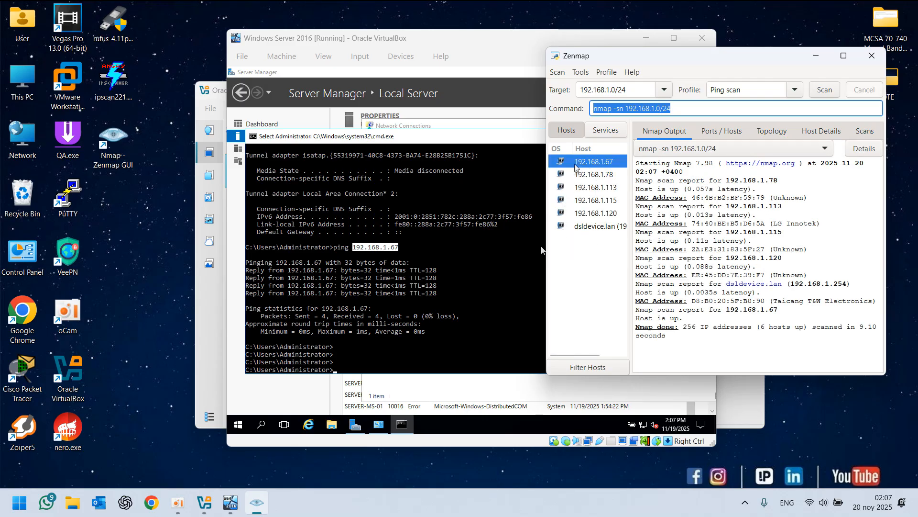
pyautogui.click(612, 215)
pyautogui.click(613, 225)
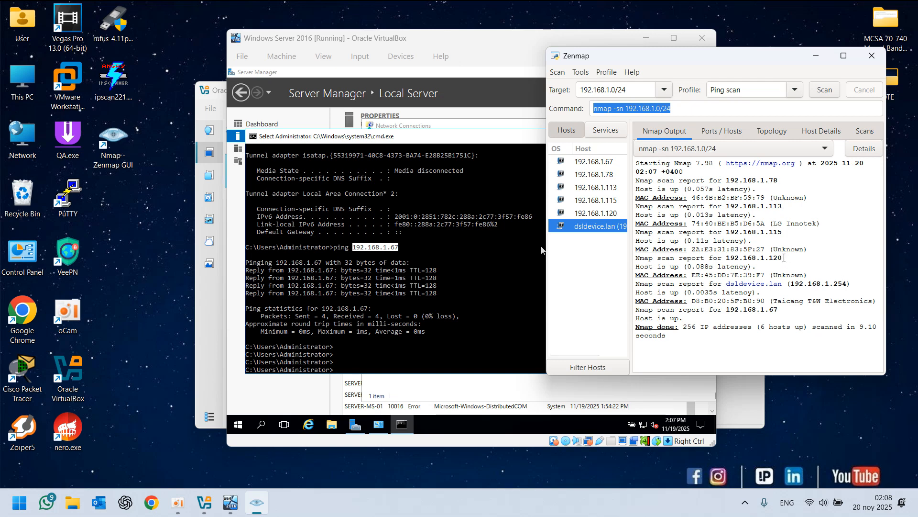
pyautogui.moveTo(784, 258); pyautogui.dragTo(748, 206)
pyautogui.moveTo(778, 180); pyautogui.dragTo(749, 180)
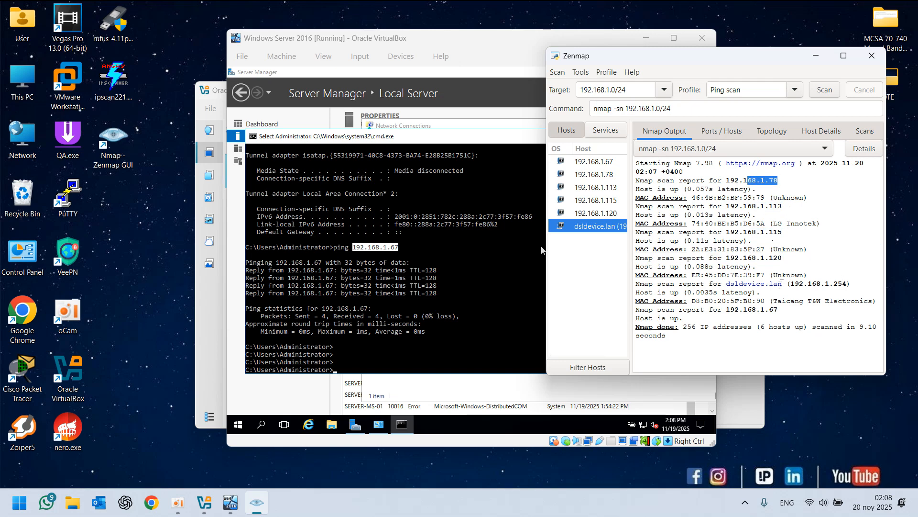
pyautogui.moveTo(783, 309); pyautogui.dragTo(714, 310)
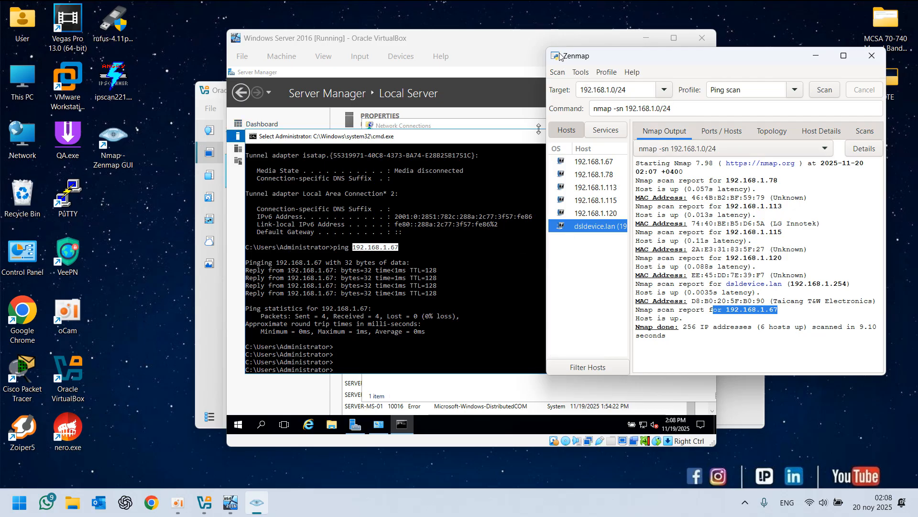
pyautogui.click(129, 298)
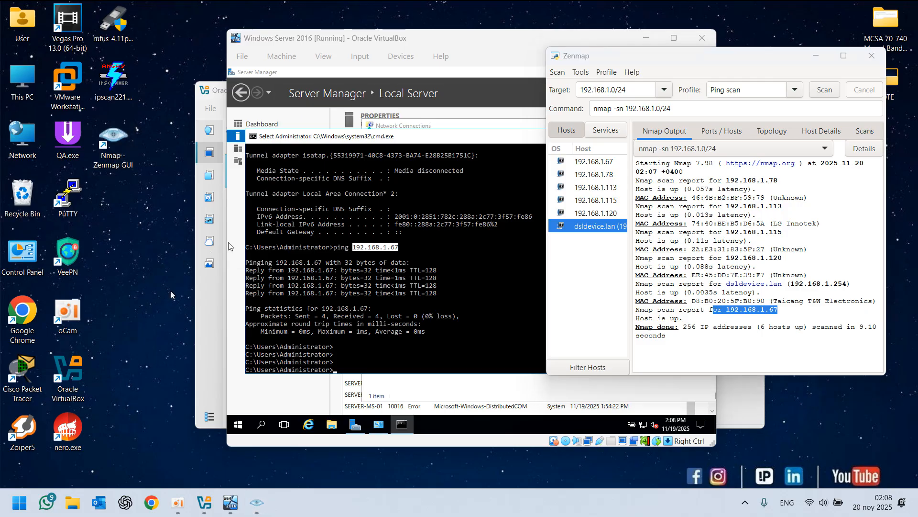
# Open a Command Prompt on the host and run the pasted nmap -sn 192.168.1.0/24 command
pyautogui.press('super+r')
pyautogui.write('cm')
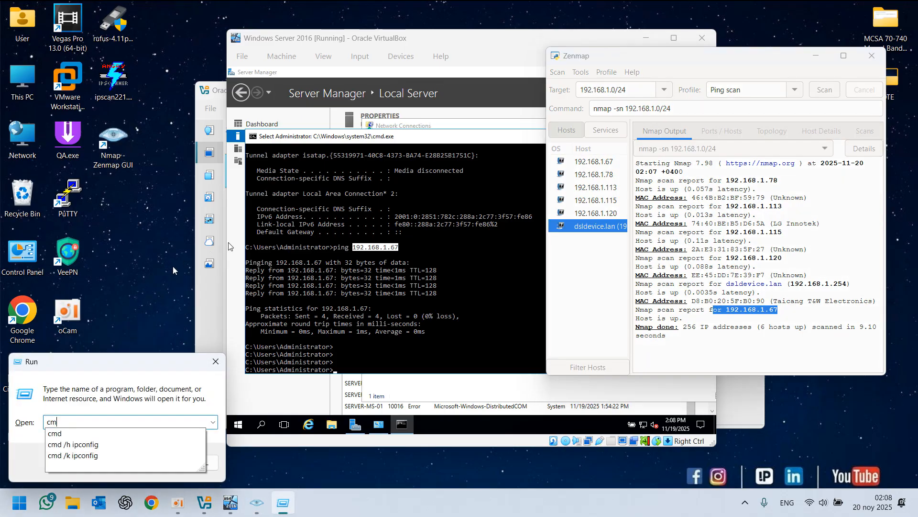
pyautogui.write('d')
pyautogui.press('Return')
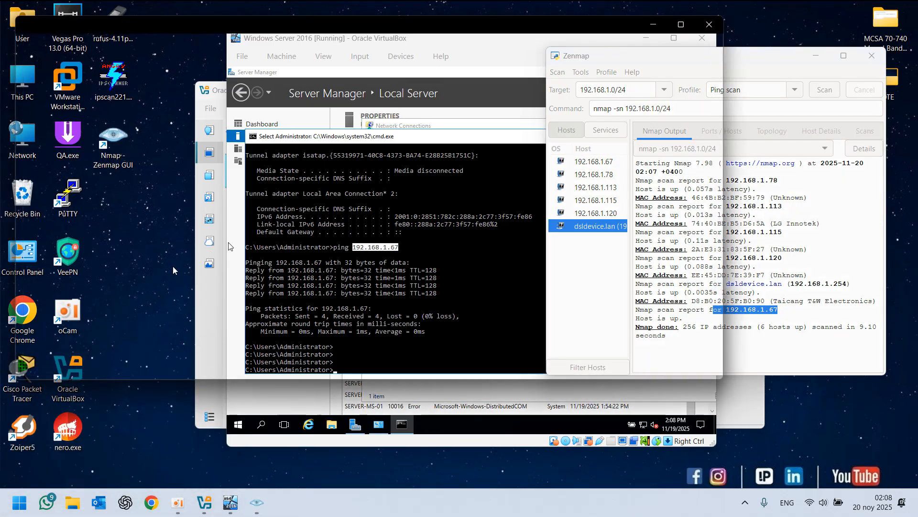
pyautogui.hotkey('ctrl', 'v')
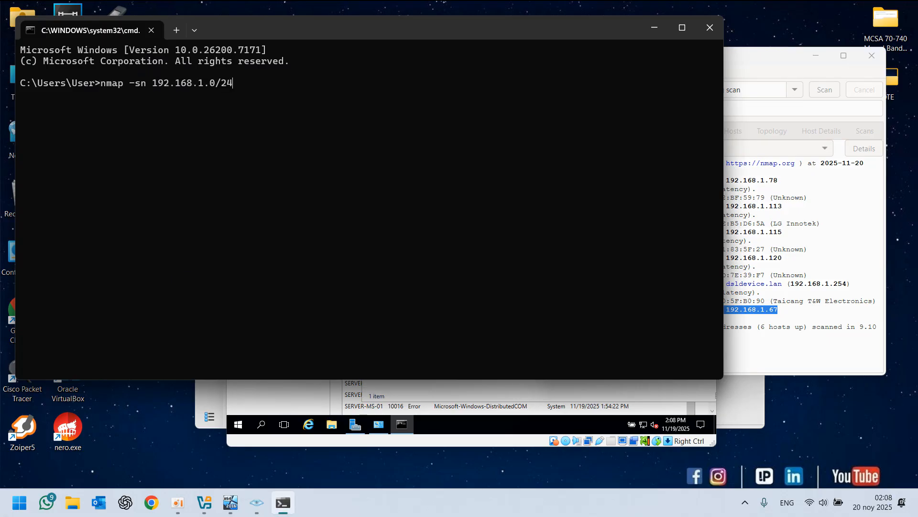
pyautogui.press('Return')
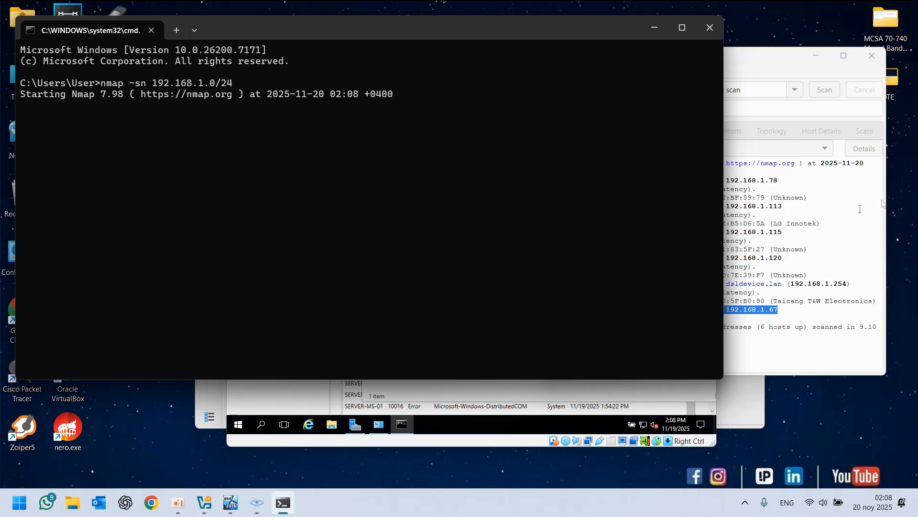
# Close Zenmap and the host Command Prompt window
pyautogui.click(853, 67)
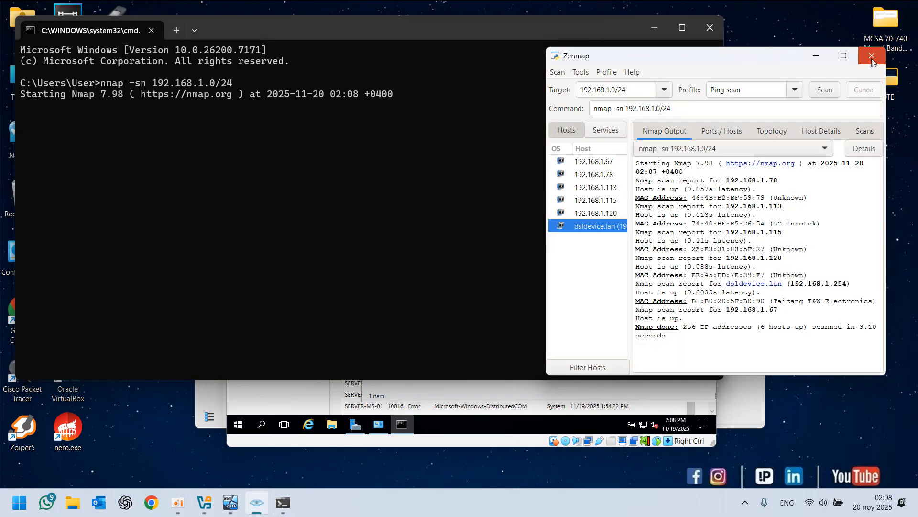
pyautogui.click(872, 55)
pyautogui.click(81, 121)
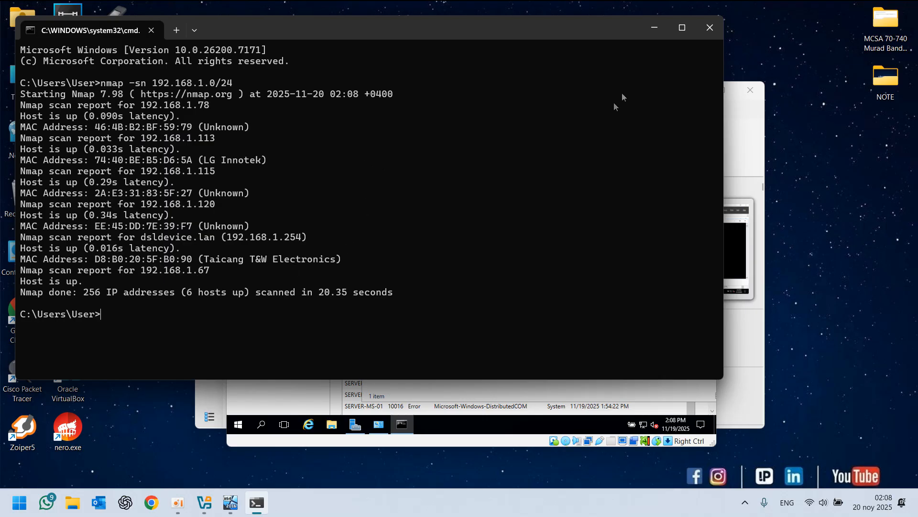
pyautogui.click(710, 27)
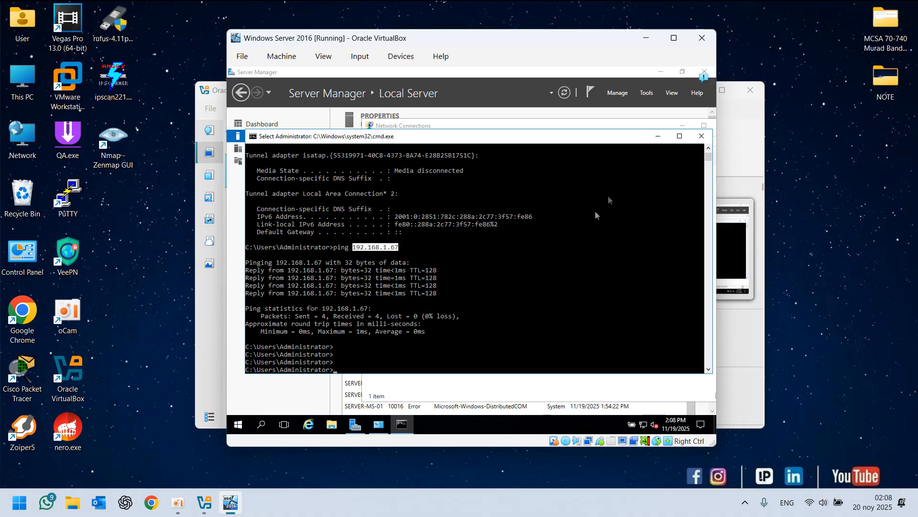
# Open the IPv4 properties of the VM's Ethernet adapter and choose to use a static IP address
pyautogui.click(657, 139)
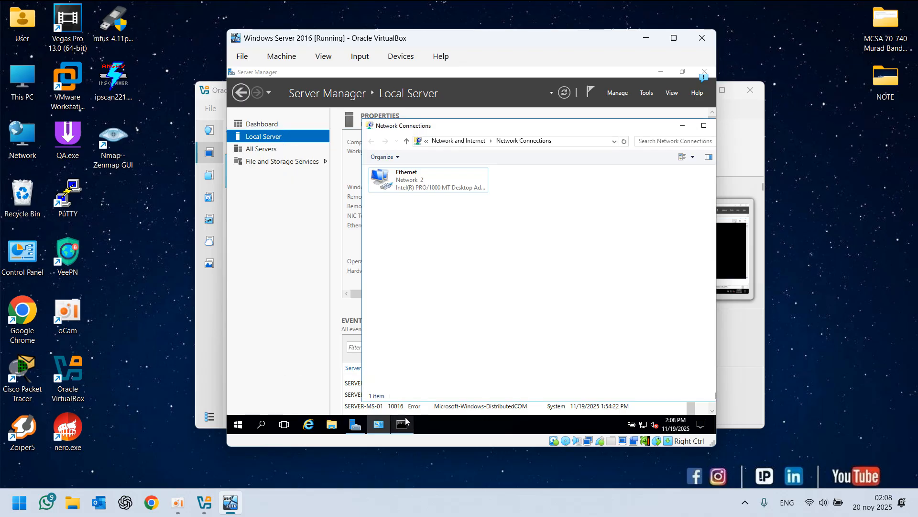
pyautogui.doubleClick(416, 178)
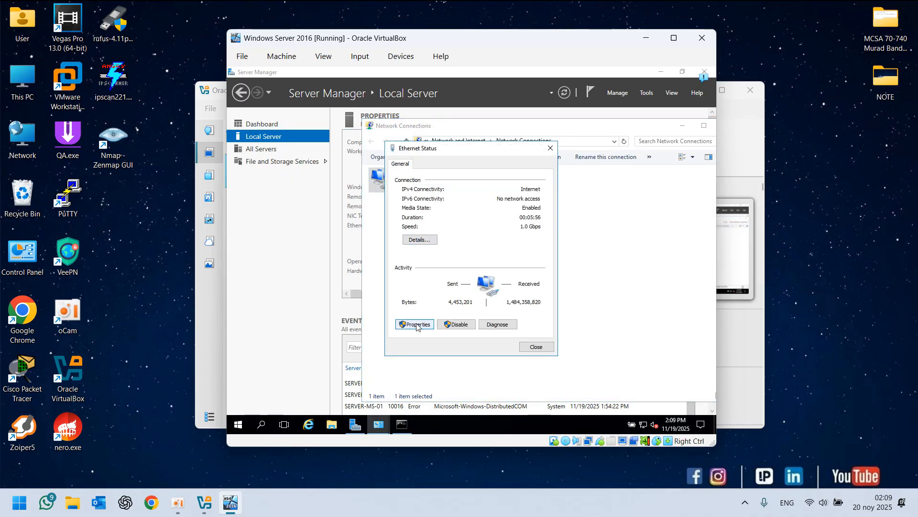
pyautogui.click(418, 325)
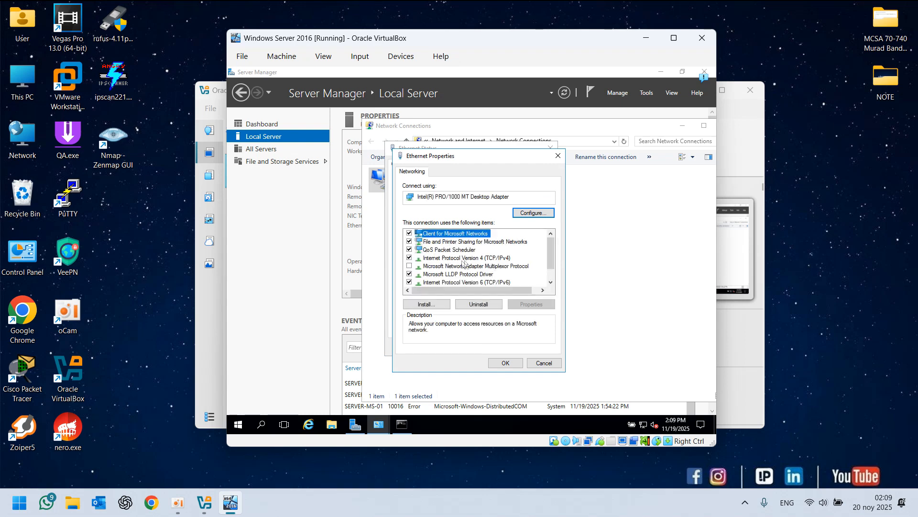
pyautogui.doubleClick(501, 259)
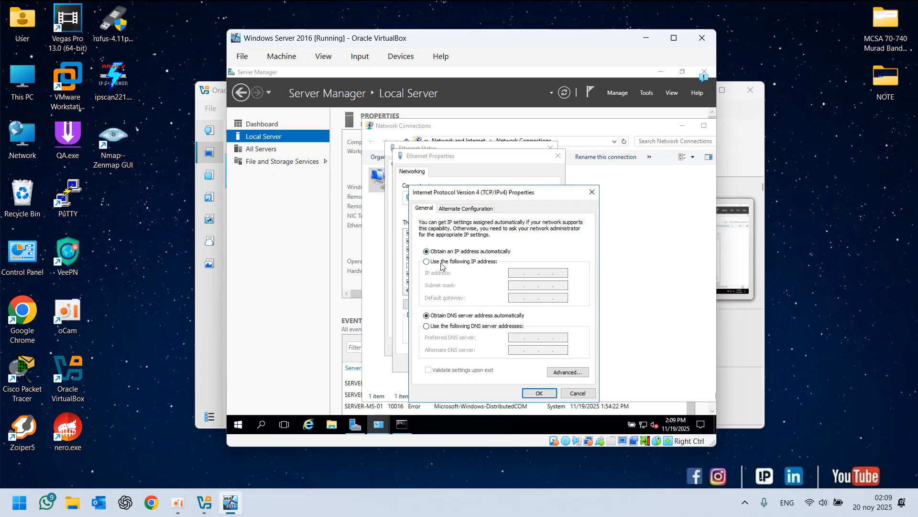
pyautogui.click(472, 264)
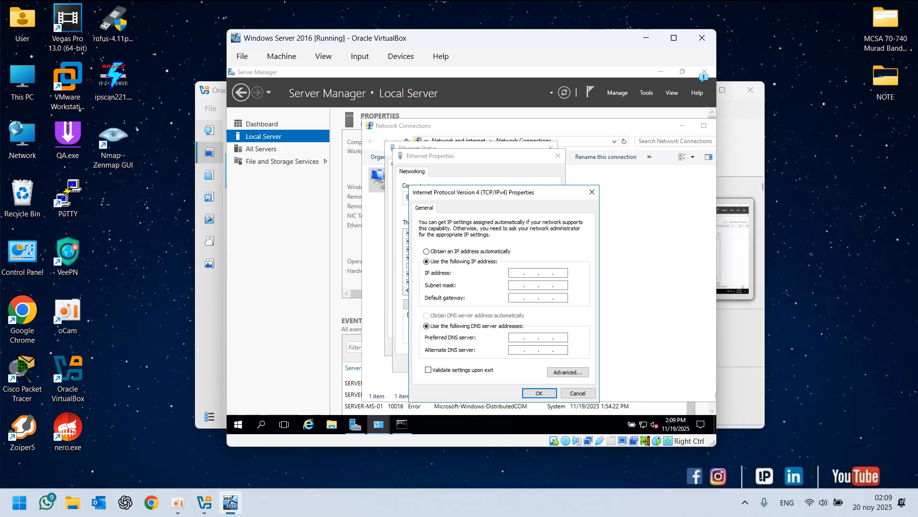
# Set IP 192.168.1.1, mask 255.255.255.0, gateway 192.168.1.254, DNS 8.8.8.8 and 8.8.4.4, and apply
pyautogui.write('192 . 168 . 1 . 1')
pyautogui.press('Tab')
pyautogui.press('Tab')
pyautogui.press('Tab')
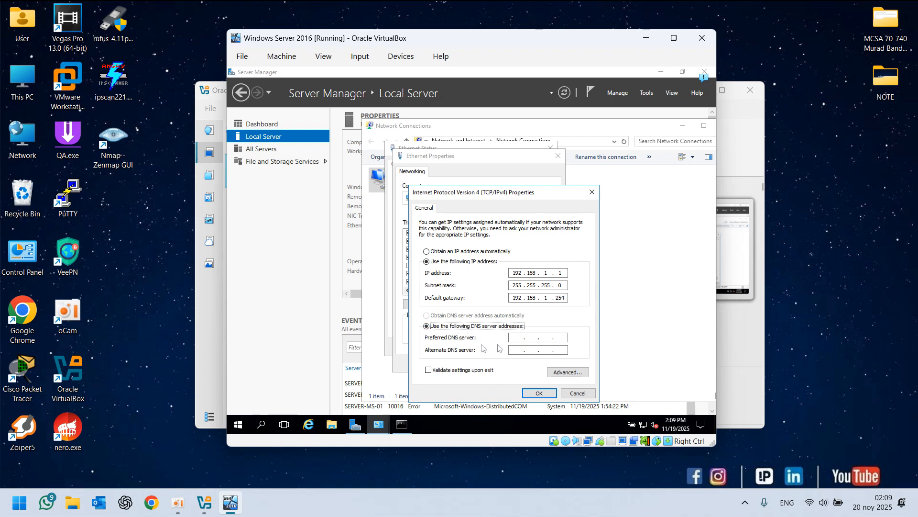
pyautogui.press('Tab')
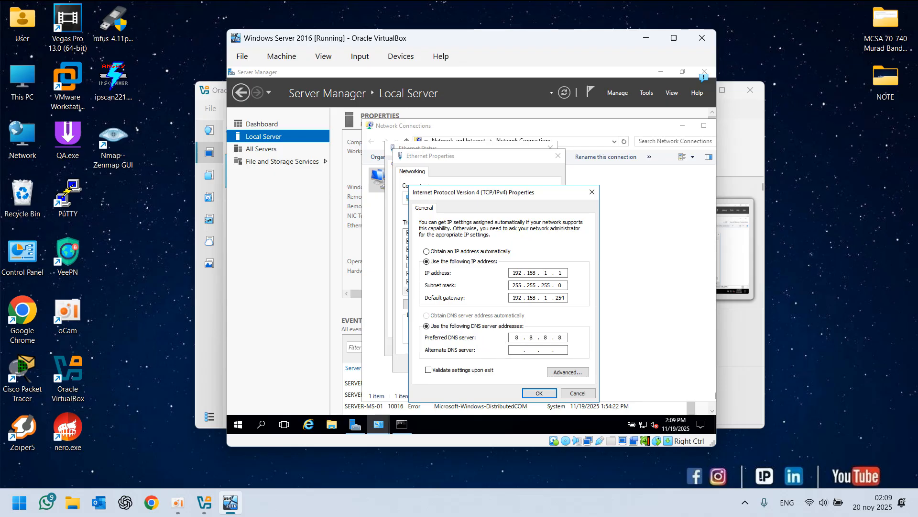
pyautogui.press('Tab')
pyautogui.write('8.8')
pyautogui.press('Tab')
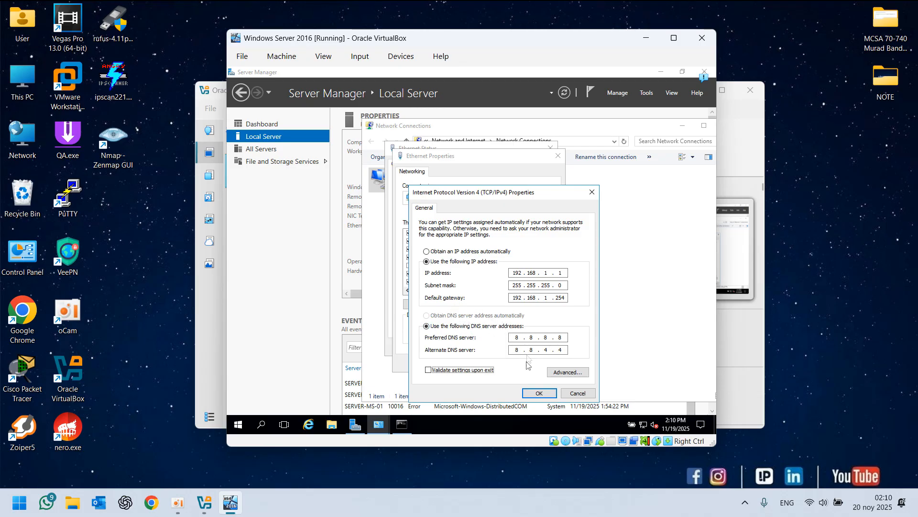
pyautogui.click(535, 393)
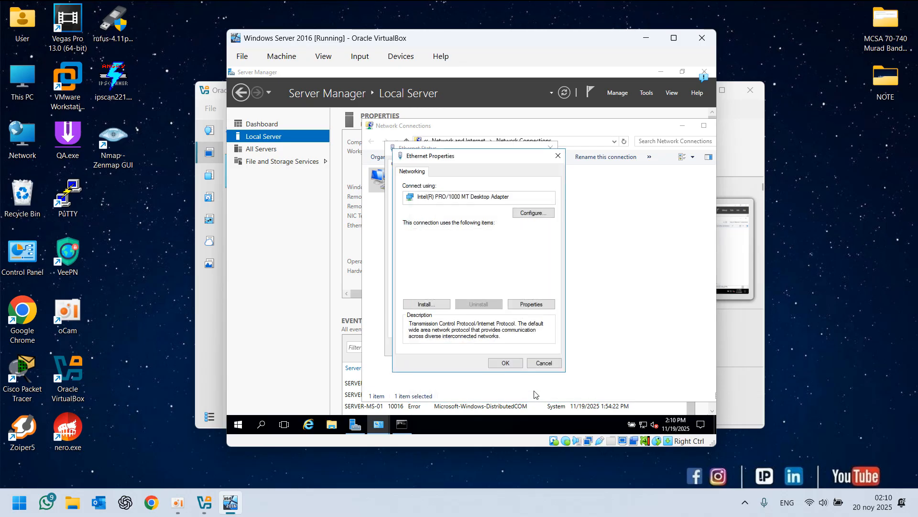
pyautogui.click(500, 360)
pyautogui.click(542, 345)
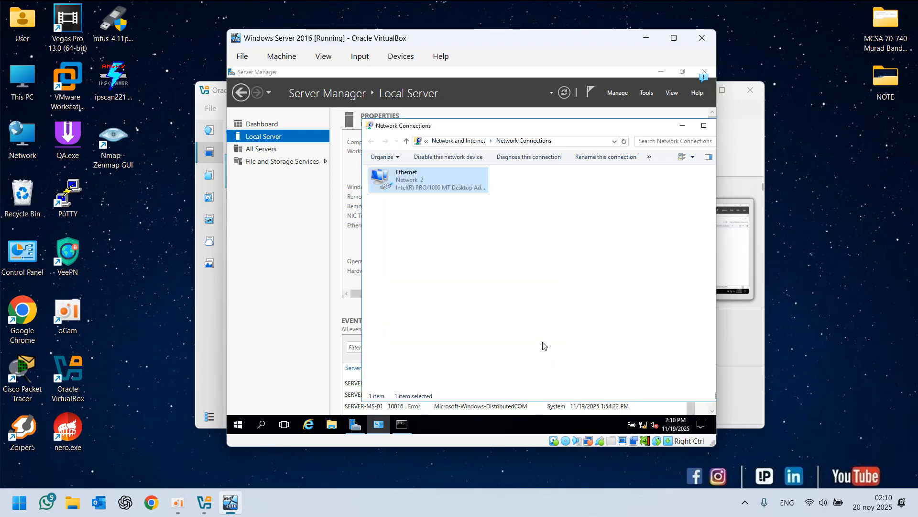
# Disable the VM's Ethernet adapter and enable it again
pyautogui.click(433, 158)
pyautogui.click(419, 184)
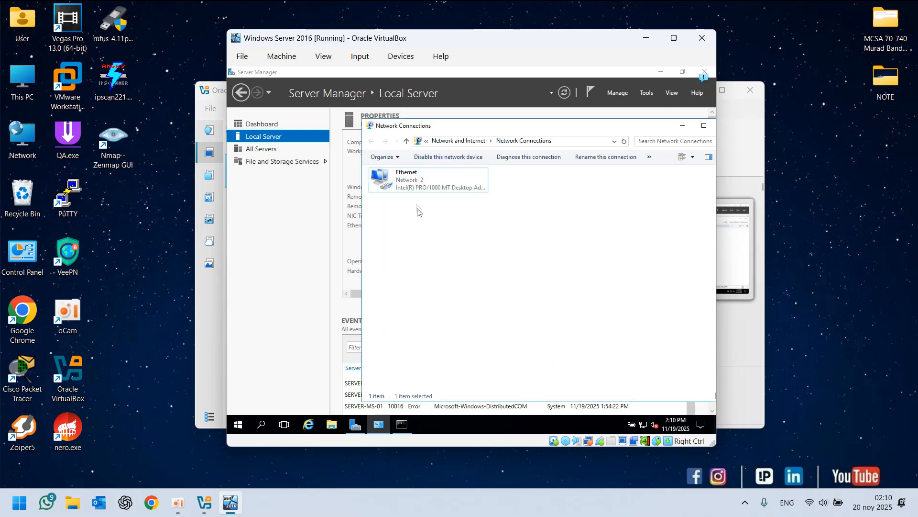
pyautogui.click(435, 160)
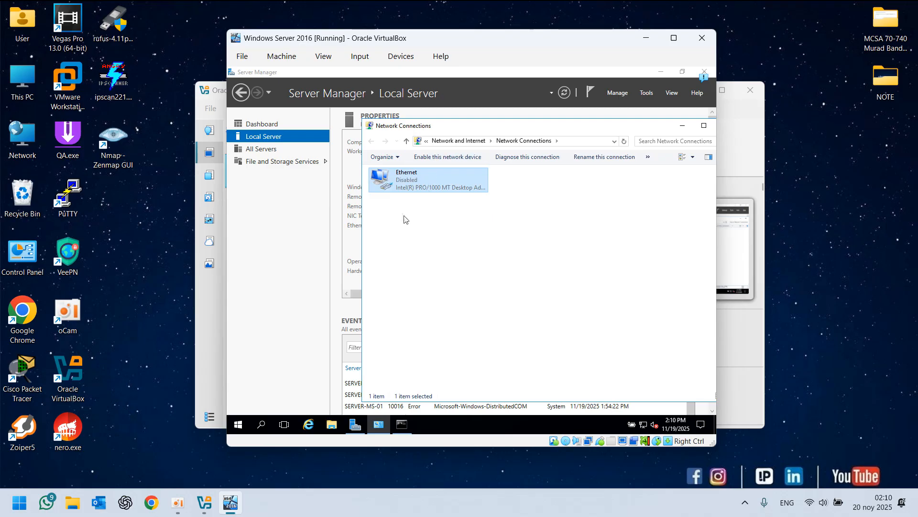
pyautogui.rightClick(403, 213)
pyautogui.click(432, 250)
pyautogui.click(415, 184)
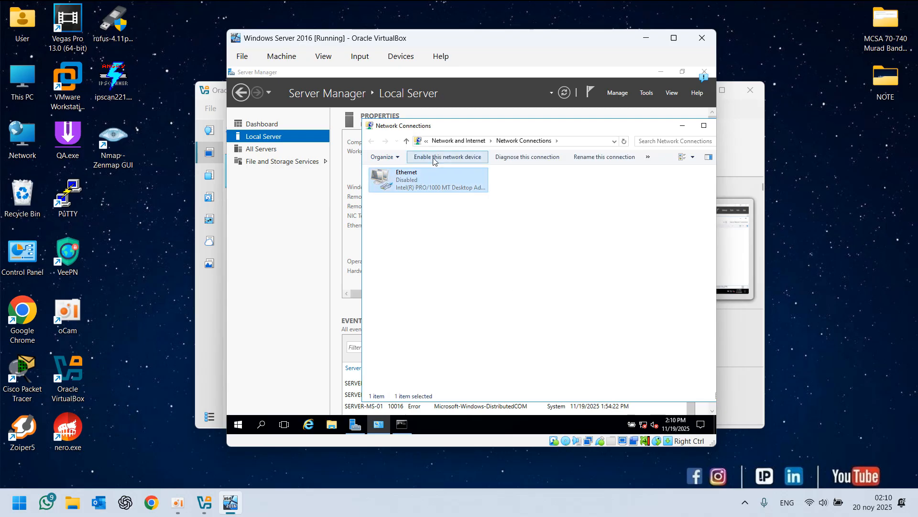
pyautogui.click(433, 157)
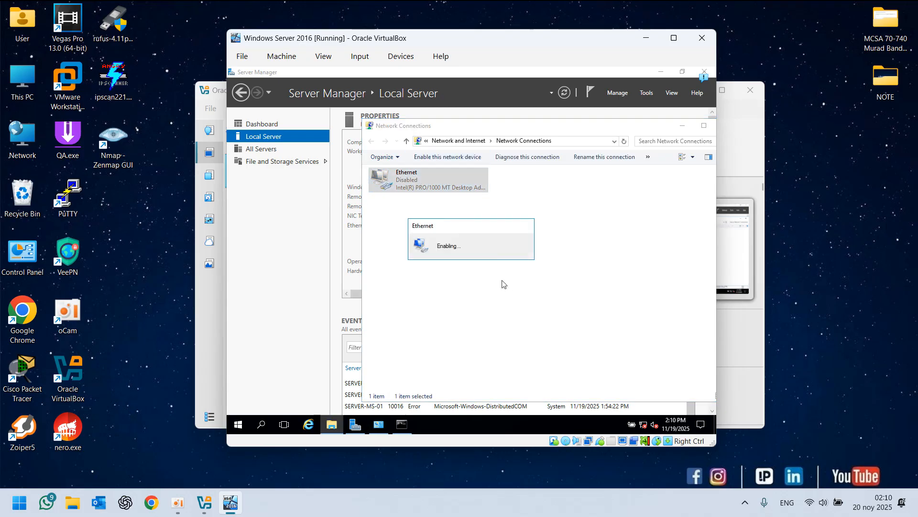
# Run ipconfig in the VM's Command Prompt to check the new address
pyautogui.click(402, 425)
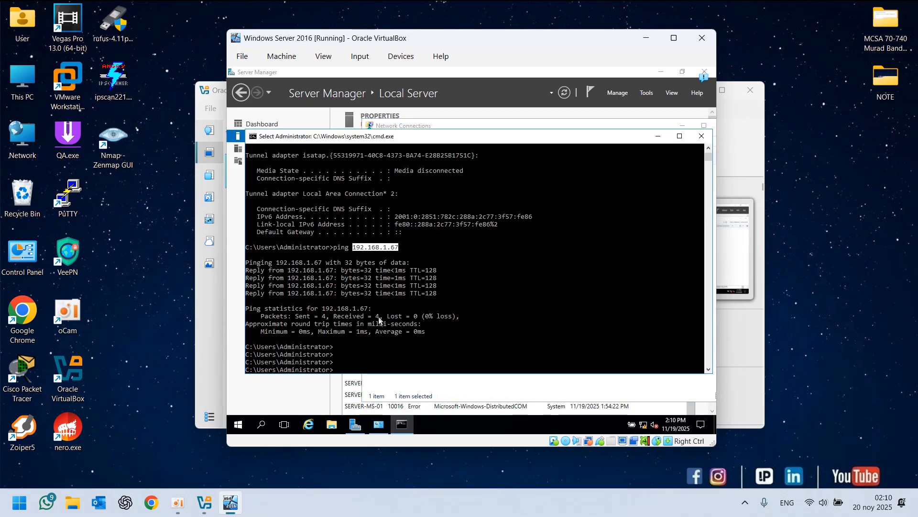
pyautogui.press('Return')
pyautogui.press('Return')
pyautogui.write('ipconfig')
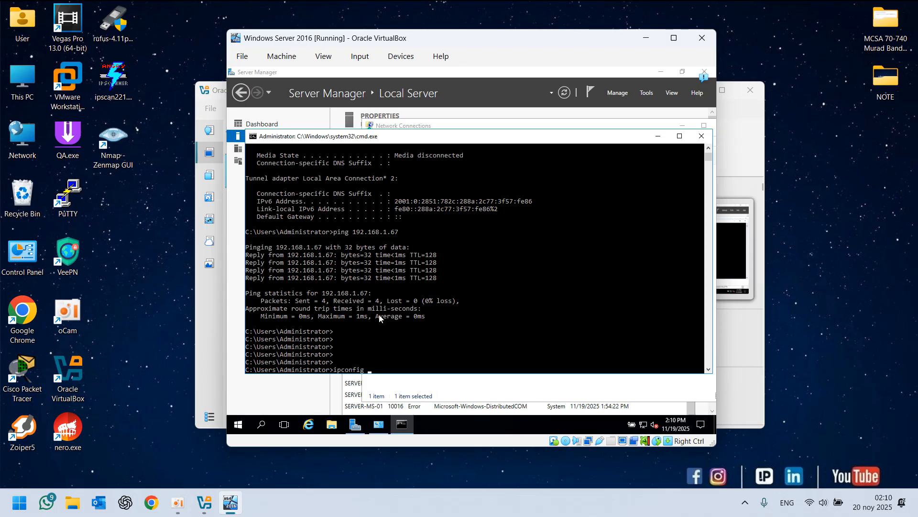
pyautogui.press('Return')
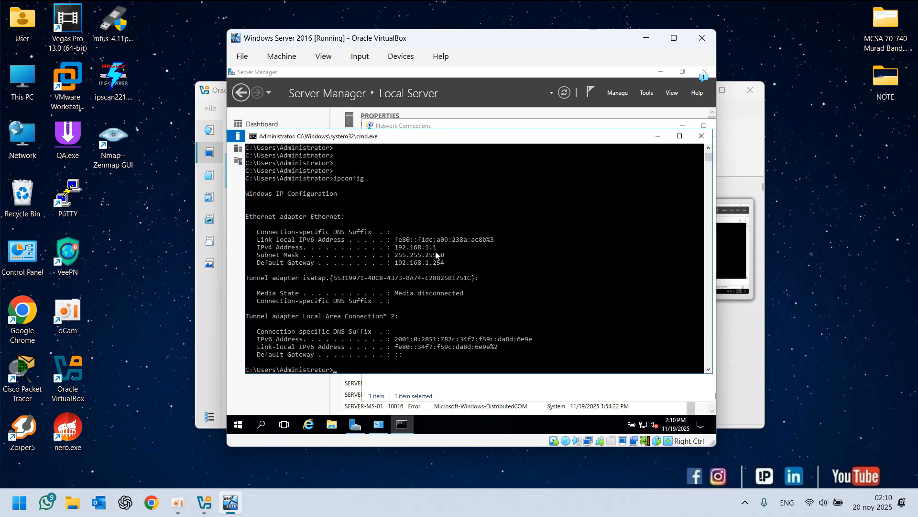
# Close the Command Prompt and Network Connections windows and refresh the Local Server properties
pyautogui.click(702, 136)
pyautogui.moveTo(707, 129); pyautogui.dragTo(592, 122)
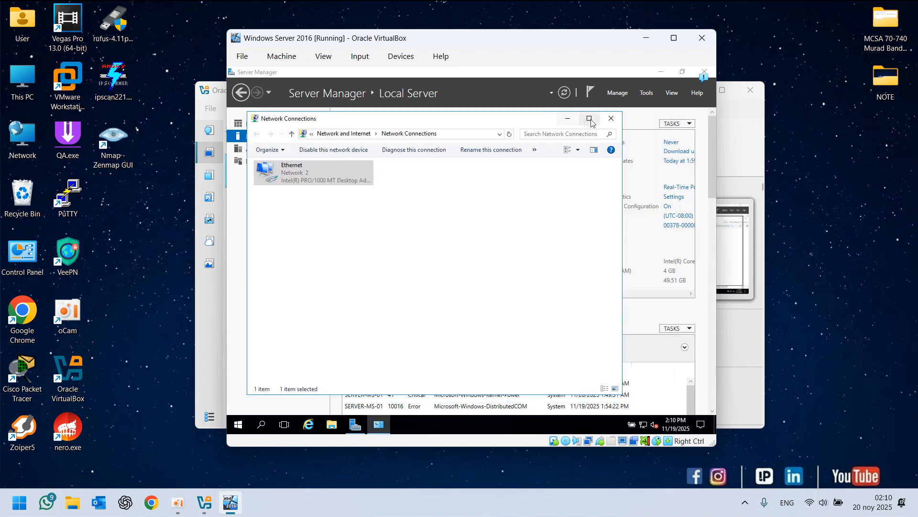
pyautogui.click(611, 118)
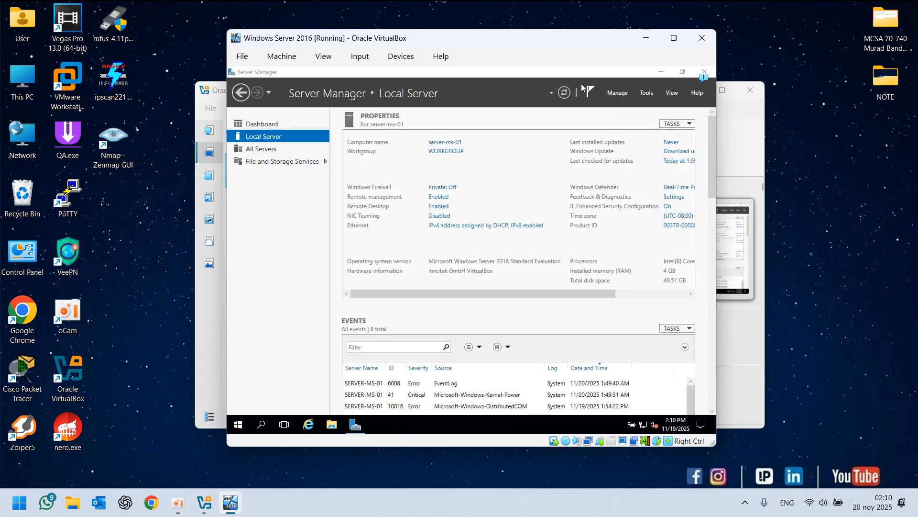
pyautogui.click(564, 92)
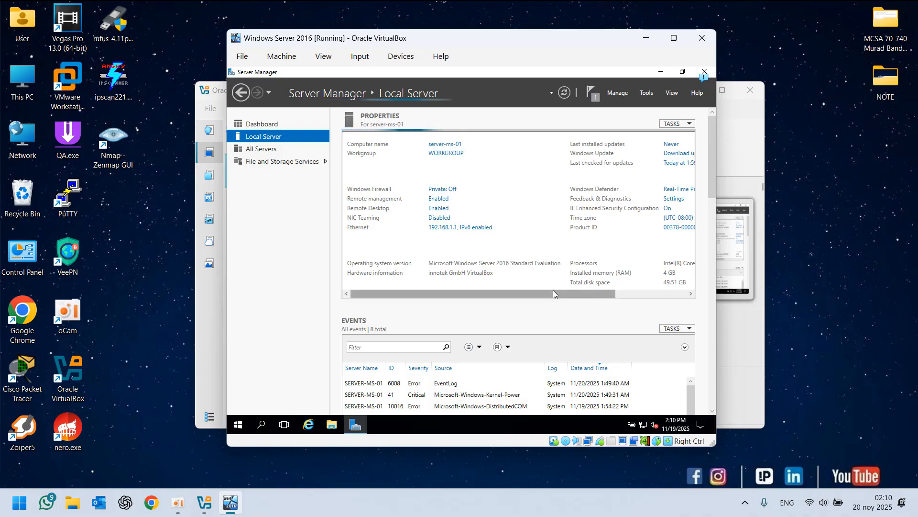
# Open the Windows Update settings from the Local Server properties and close them again
pyautogui.moveTo(547, 290); pyautogui.dragTo(625, 284)
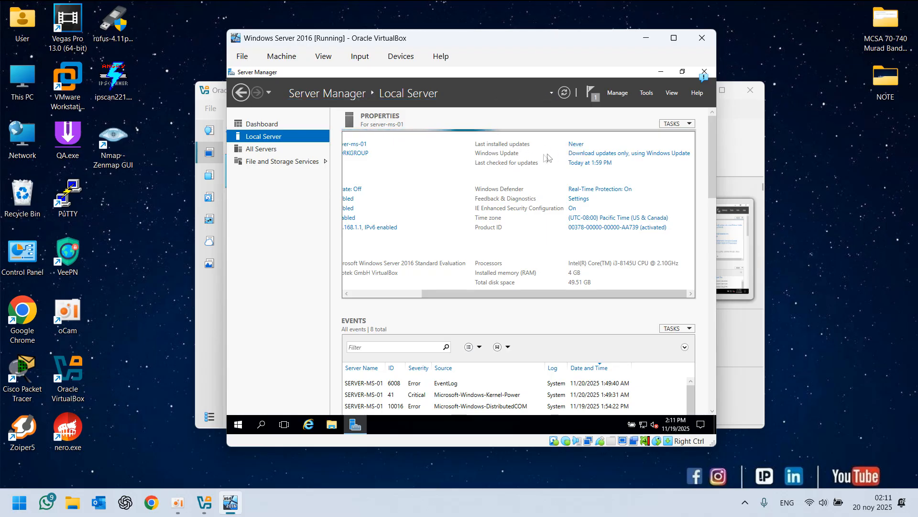
pyautogui.click(585, 156)
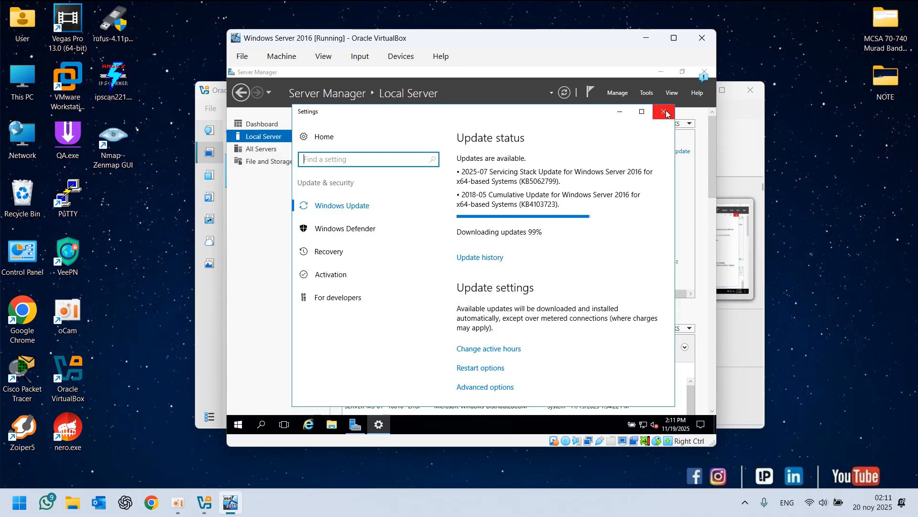
pyautogui.click(667, 114)
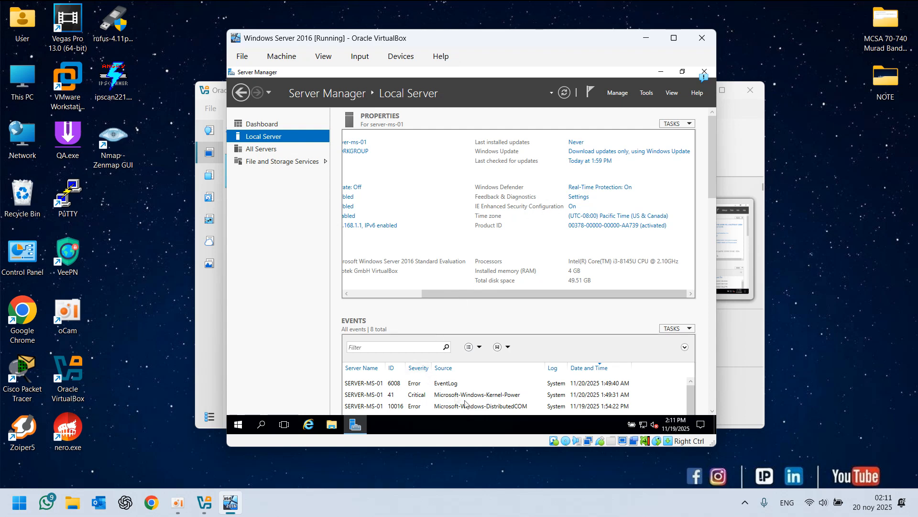
# Open Internet Explorer, accept the setup dialog without recommended settings, and browse to google.com
pyautogui.moveTo(484, 293); pyautogui.dragTo(511, 283)
pyautogui.click(310, 425)
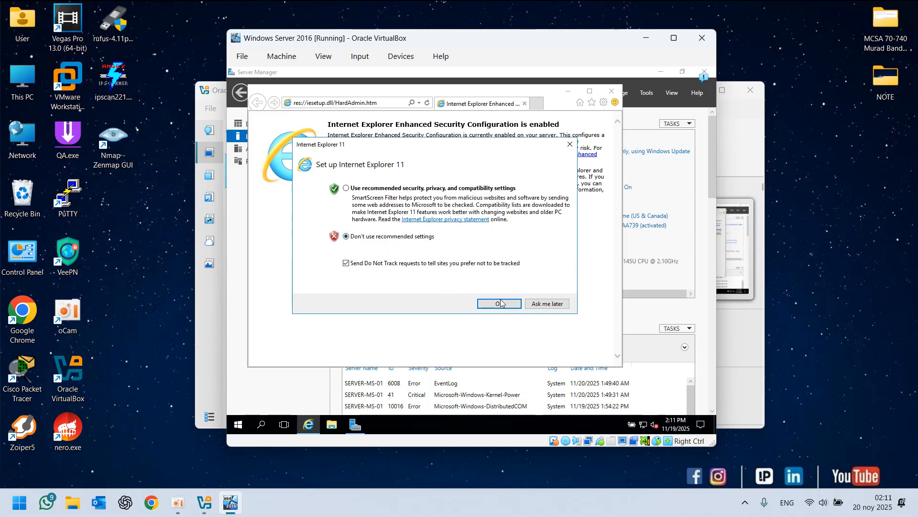
pyautogui.press('Return')
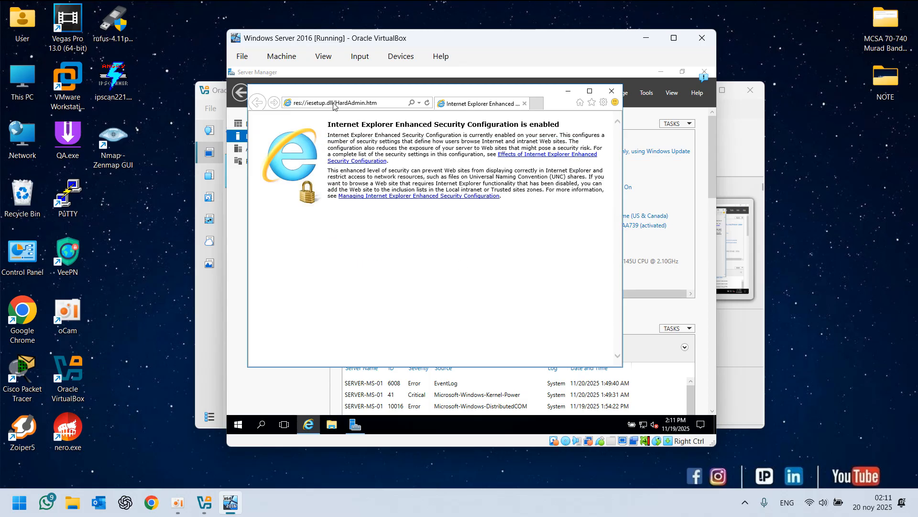
pyautogui.click(333, 106)
pyautogui.write('goog')
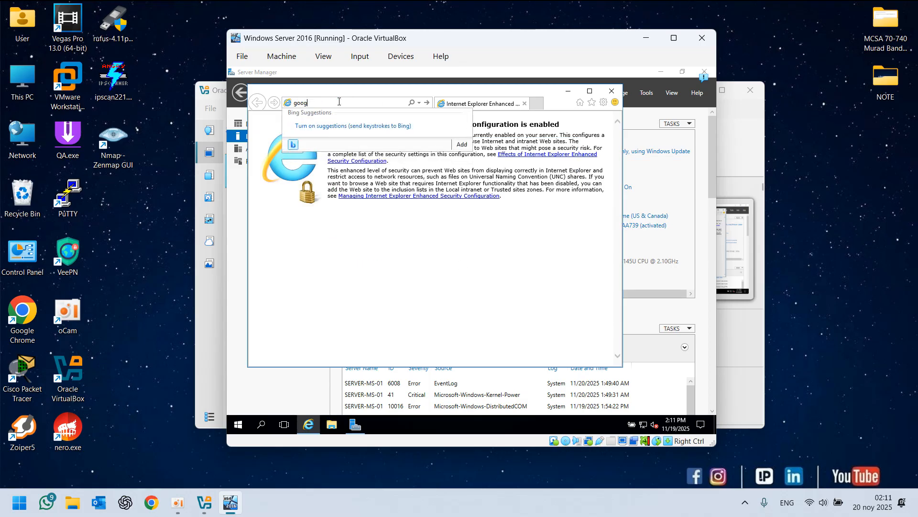
pyautogui.write('le.com')
pyautogui.press('Return')
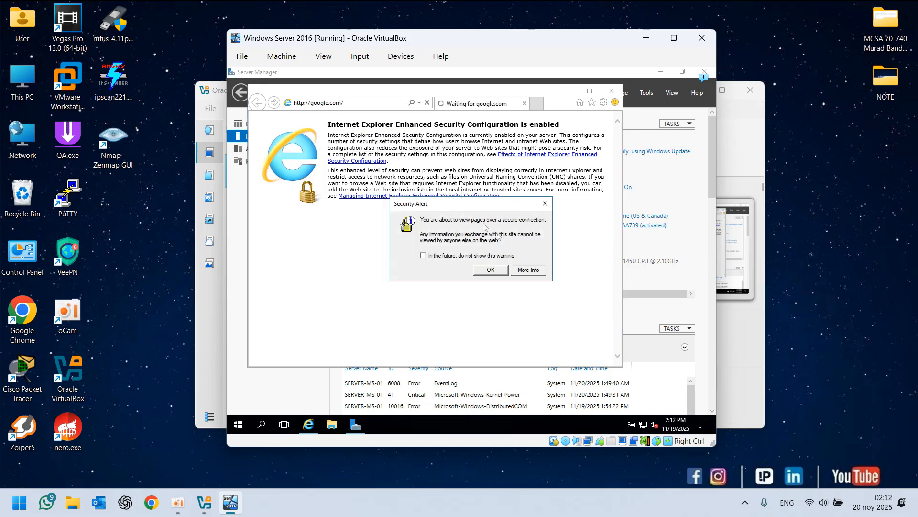
pyautogui.click(485, 270)
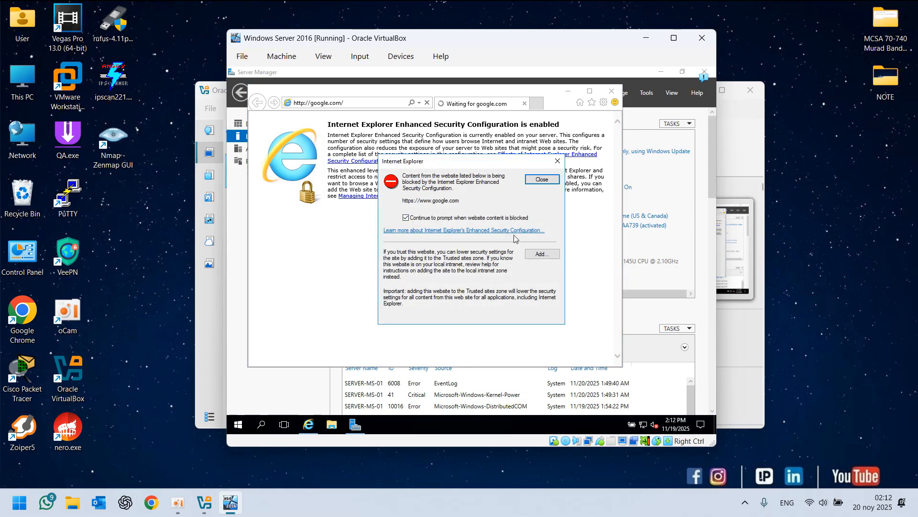
pyautogui.click(542, 254)
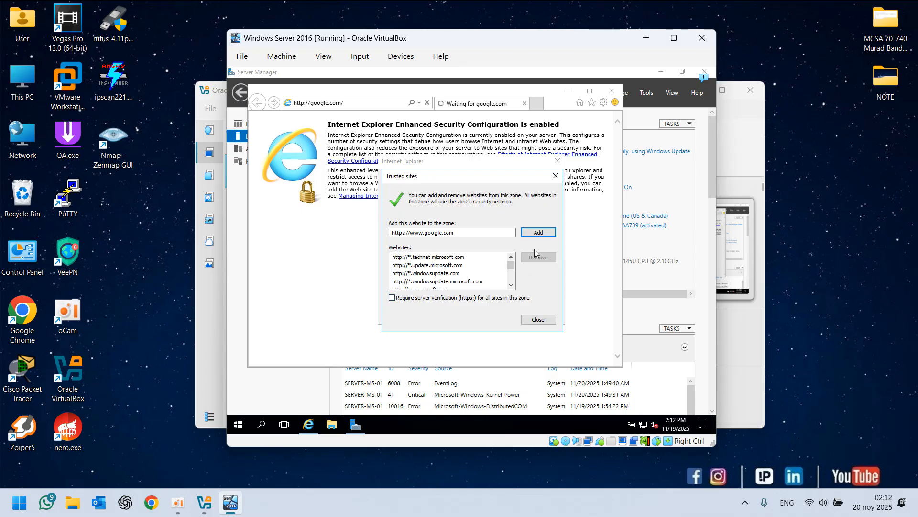
pyautogui.click(538, 232)
pyautogui.click(538, 319)
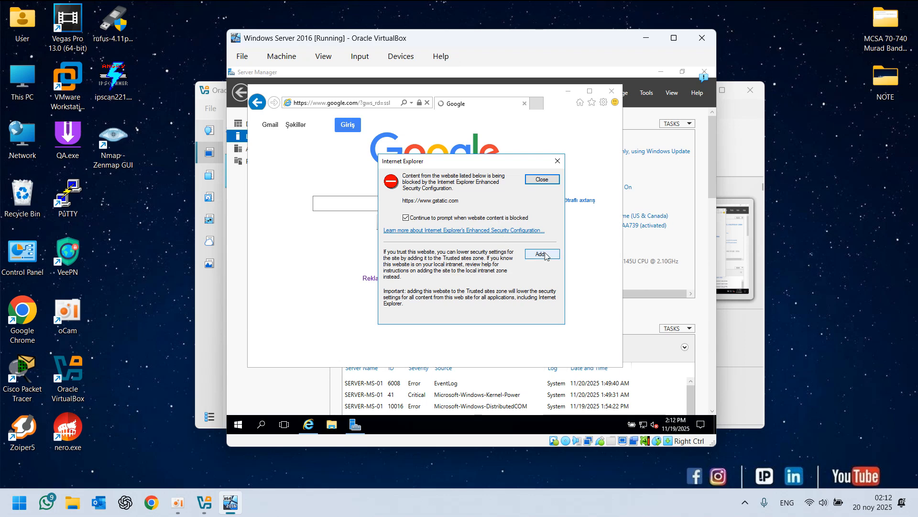
pyautogui.click(558, 163)
pyautogui.click(611, 91)
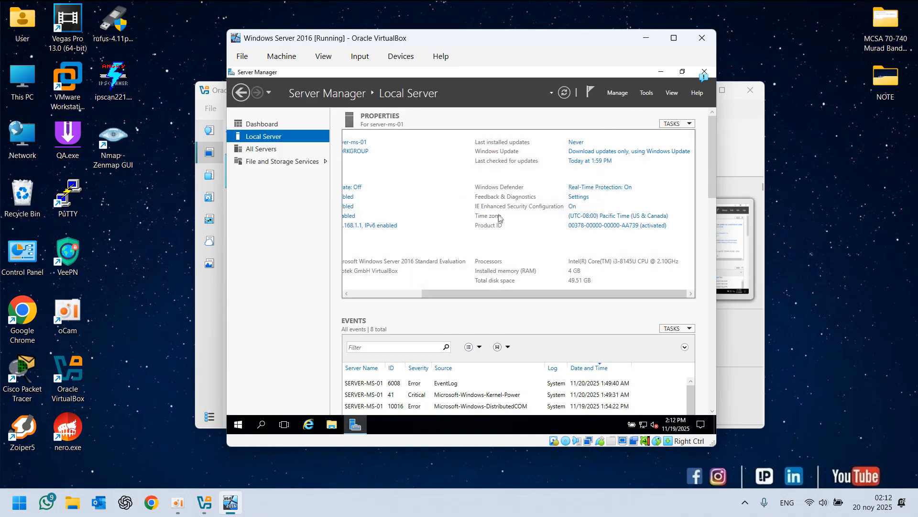
# Turn off IE Enhanced Security Configuration for Administrators
pyautogui.click(573, 210)
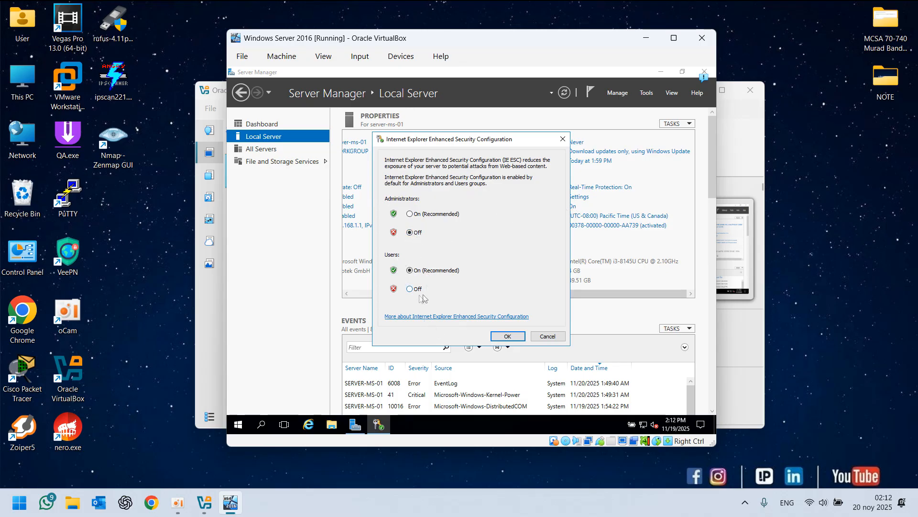
pyautogui.click(496, 337)
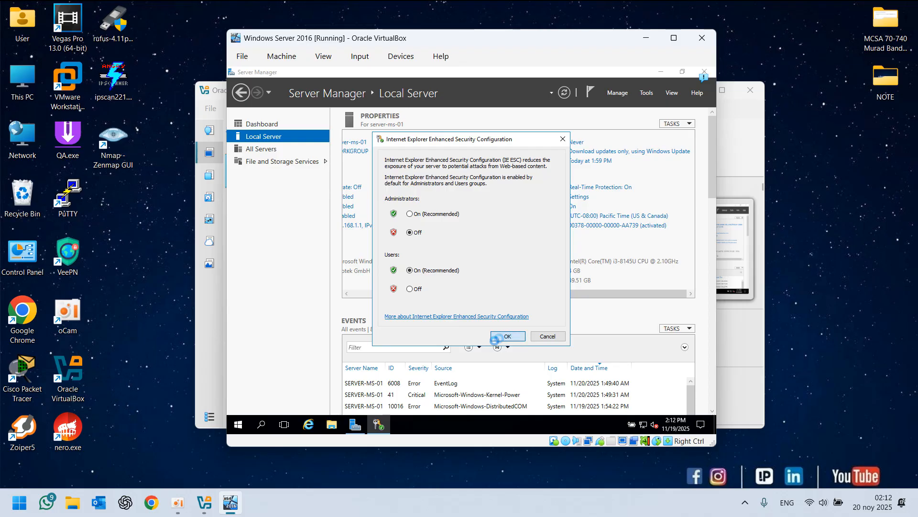
# Open Internet Explorer again and browse to google.com
pyautogui.click(311, 424)
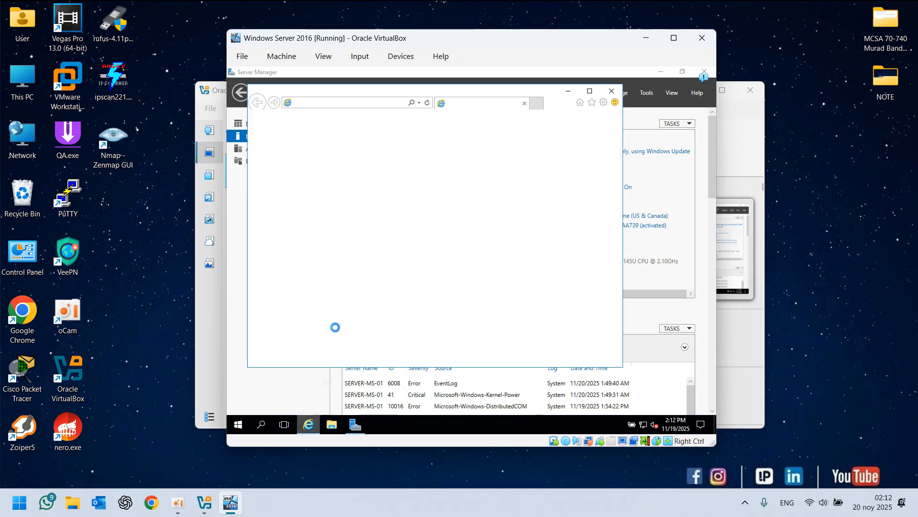
pyautogui.click(343, 104)
pyautogui.write('google.com/')
pyautogui.press('Return')
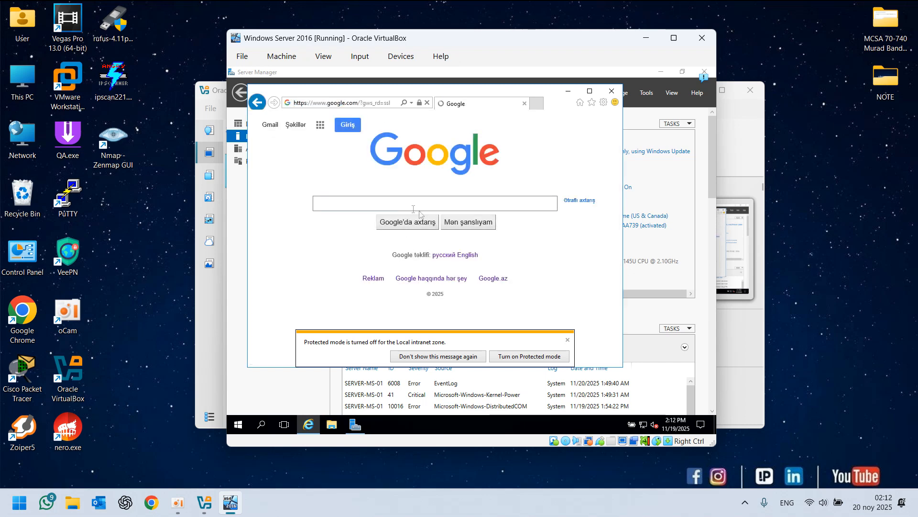
# Search Google for asfasas and turn on Protected mode from the notification bar
pyautogui.write('asf')
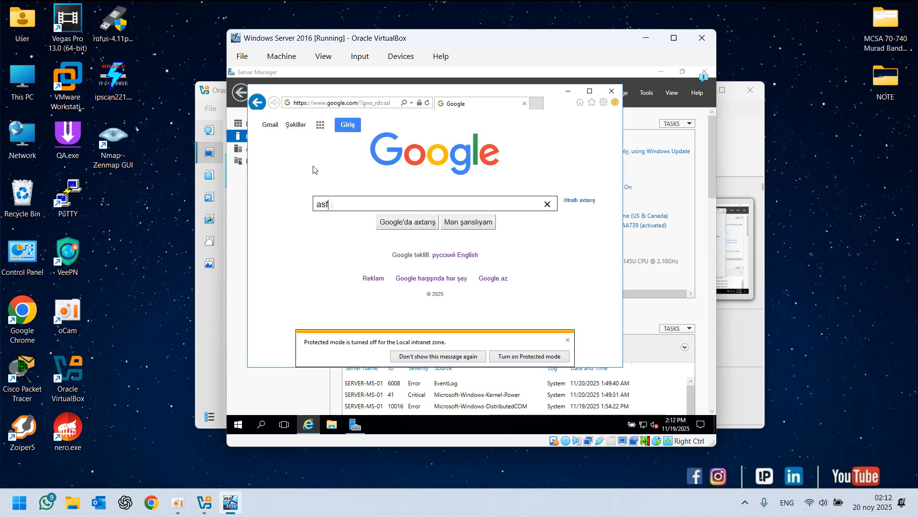
pyautogui.write('asas')
pyautogui.press('Return')
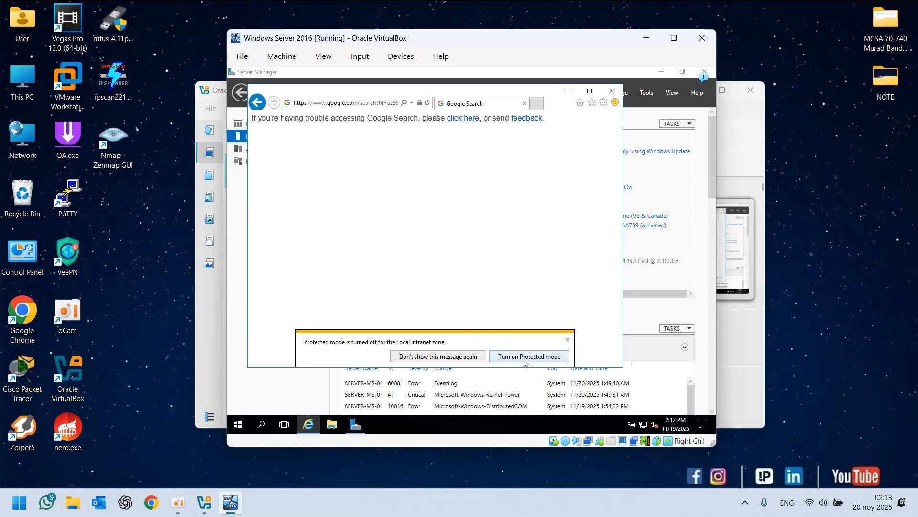
pyautogui.click(551, 357)
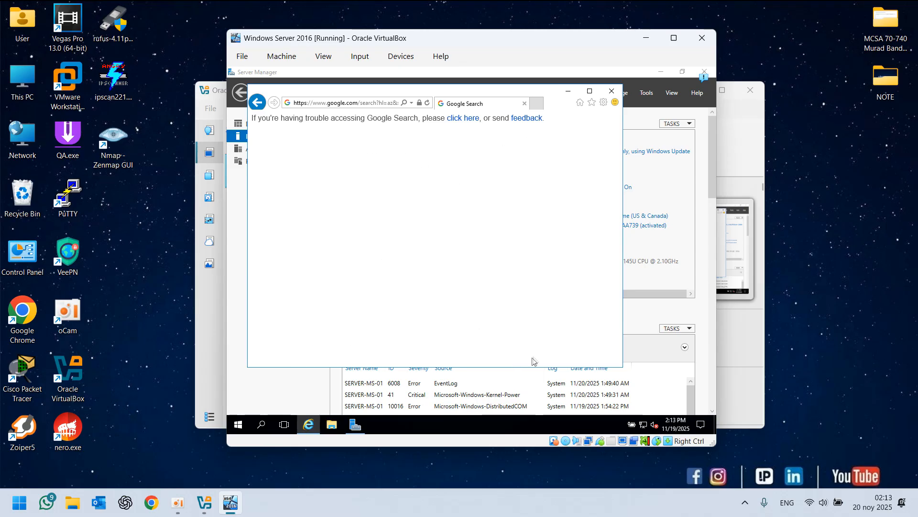
# Search casvbrwrdvca from the address bar, scroll through the Bing results, and close Internet Explorer
pyautogui.click(336, 104)
pyautogui.write('casvbrwrdvca')
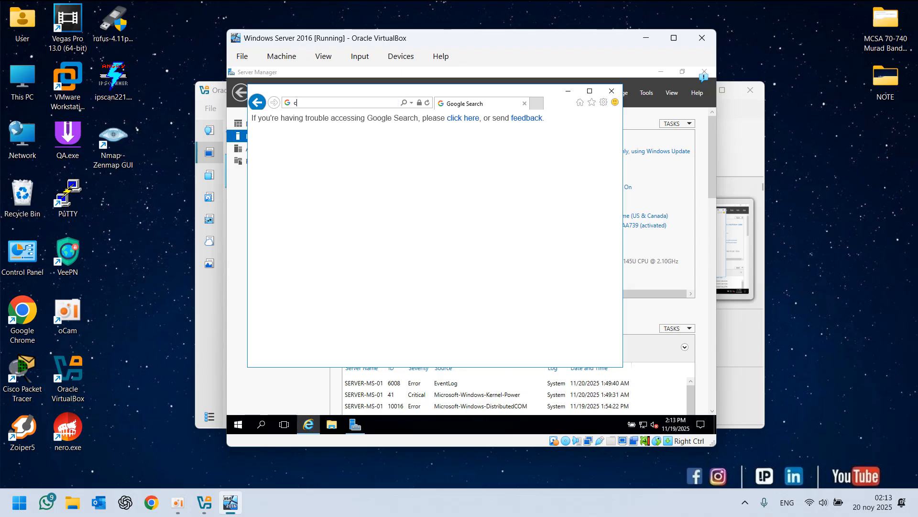
pyautogui.press('Return')
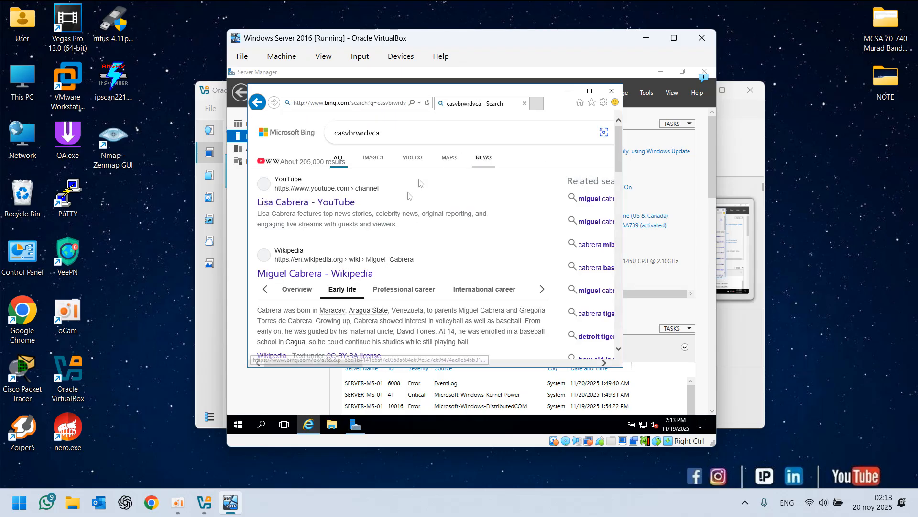
pyautogui.scroll(-3, 356, 277)
pyautogui.scroll(3, 335, 229)
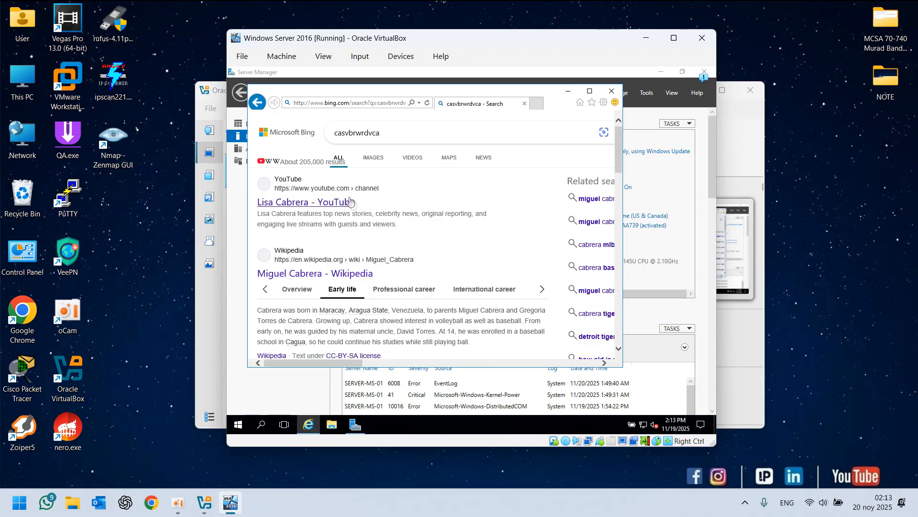
pyautogui.scroll(-3, 369, 283)
pyautogui.scroll(-3, 369, 283)
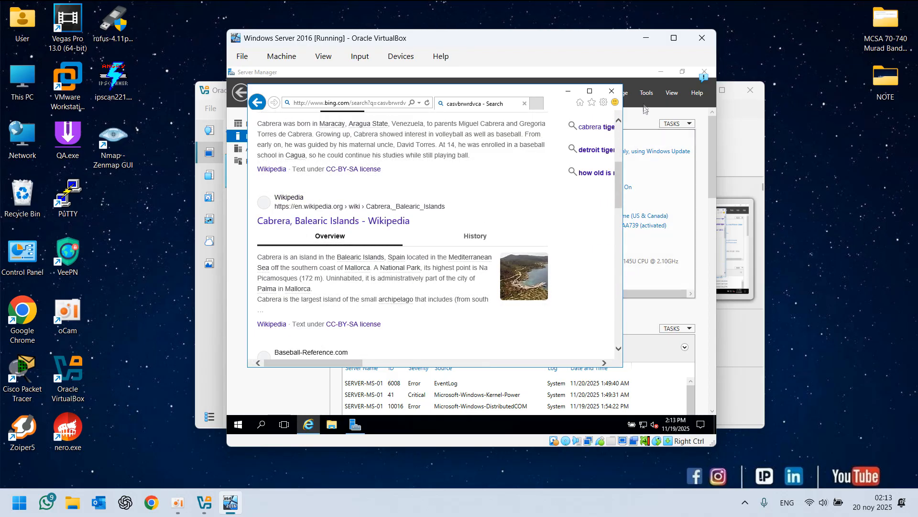
pyautogui.click(612, 92)
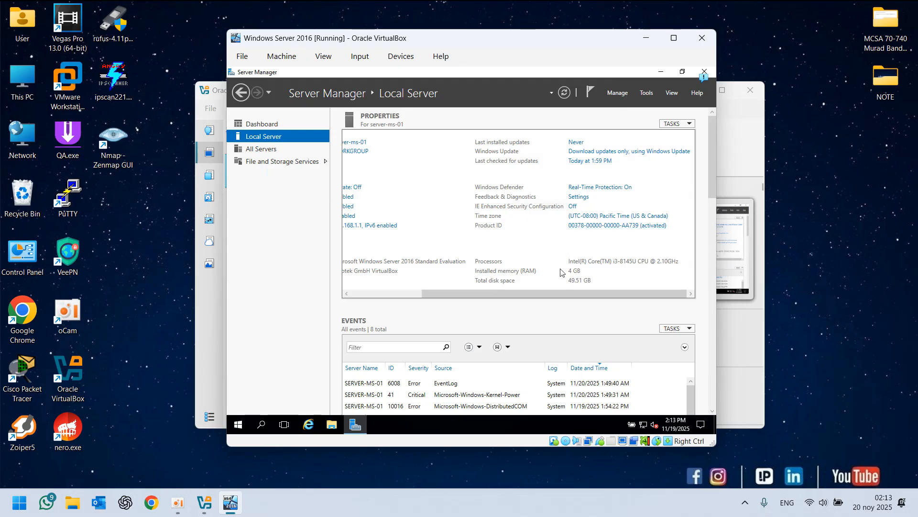
# Change the server's time zone to (UTC+04:00) Baku and confirm the Date and Time settings
pyautogui.click(601, 217)
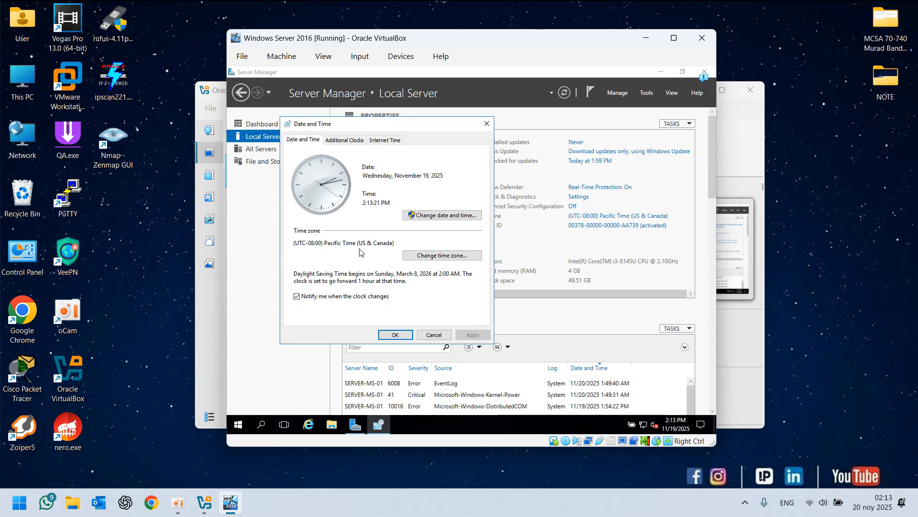
pyautogui.click(422, 256)
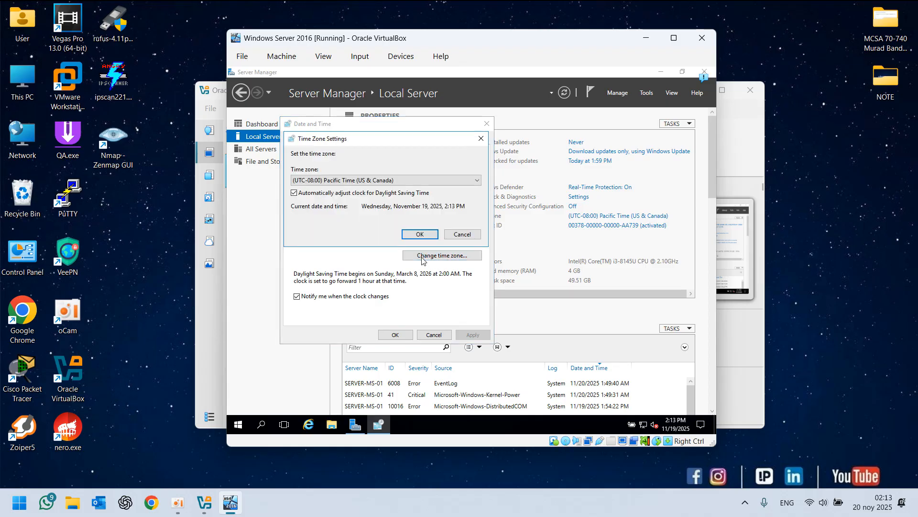
pyautogui.click(330, 180)
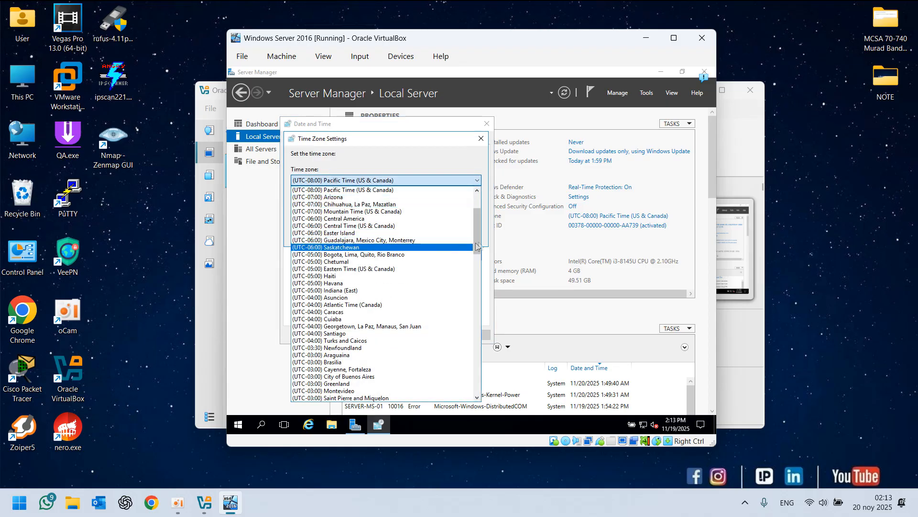
pyautogui.moveTo(478, 230); pyautogui.dragTo(475, 298)
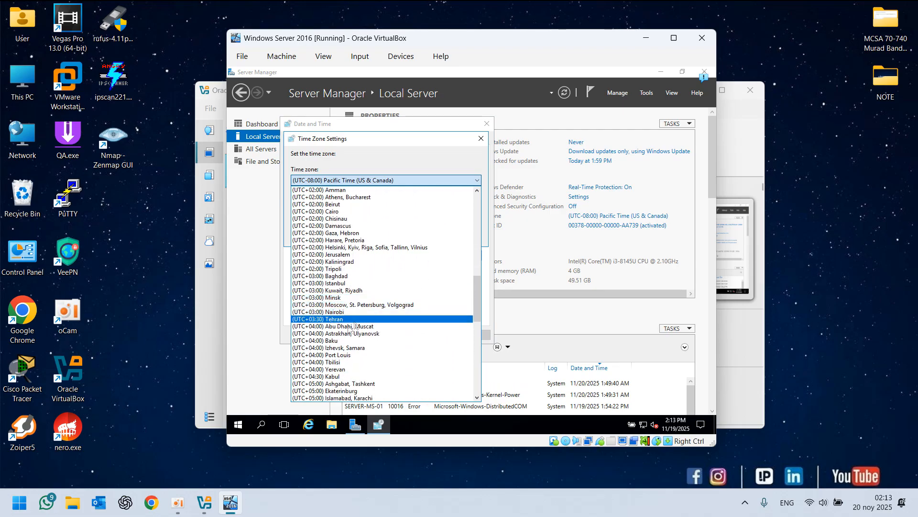
pyautogui.click(332, 341)
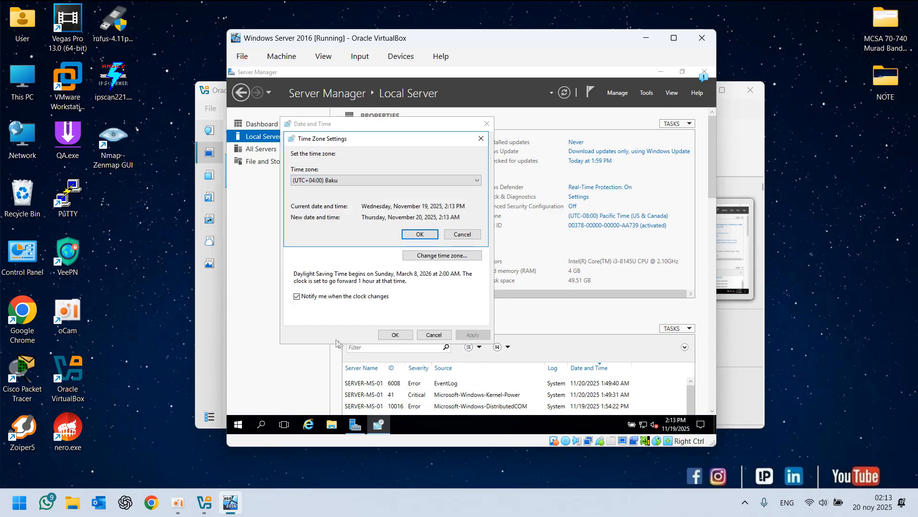
pyautogui.click(420, 235)
pyautogui.click(395, 334)
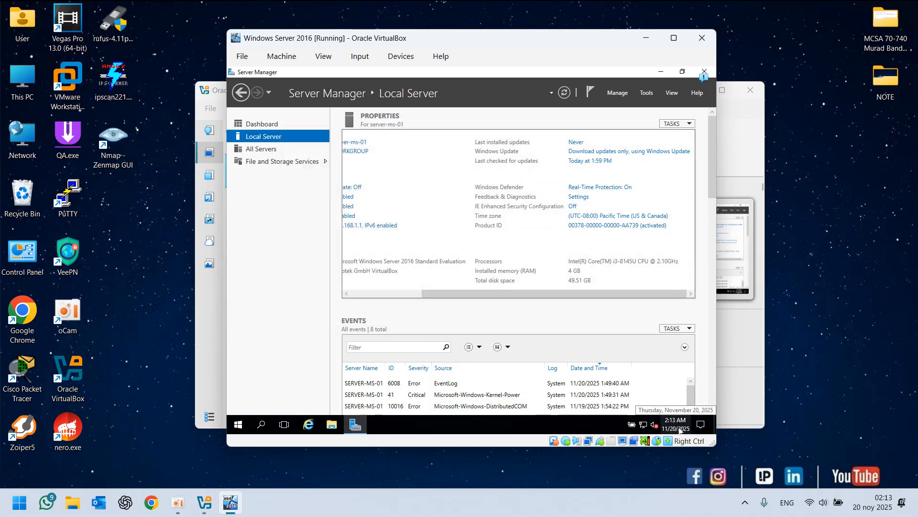
# Open System Properties by running sysdm.cpl inside the VM
pyautogui.moveTo(881, 506)
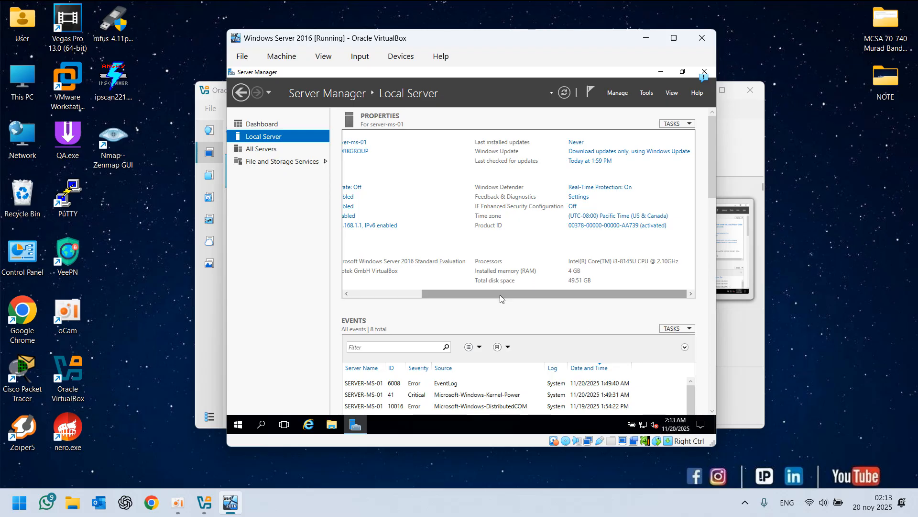
pyautogui.moveTo(500, 295); pyautogui.dragTo(386, 266)
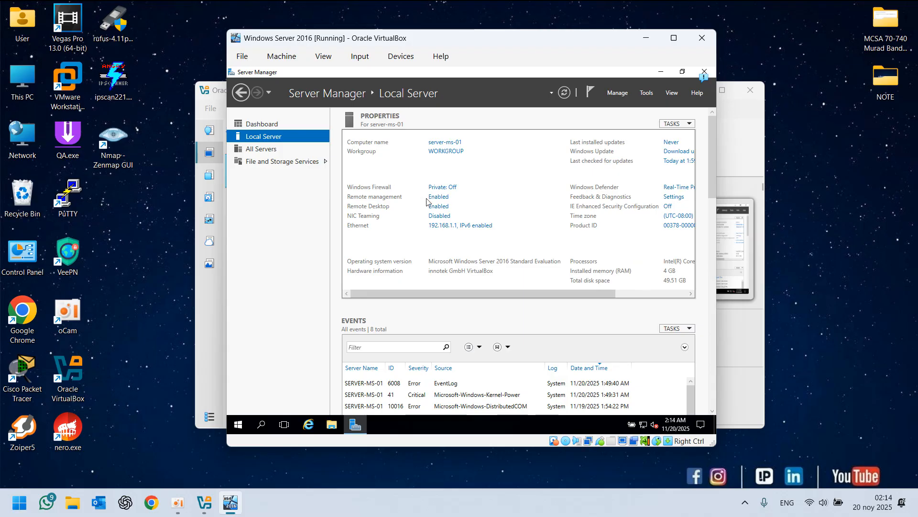
pyautogui.click(449, 430)
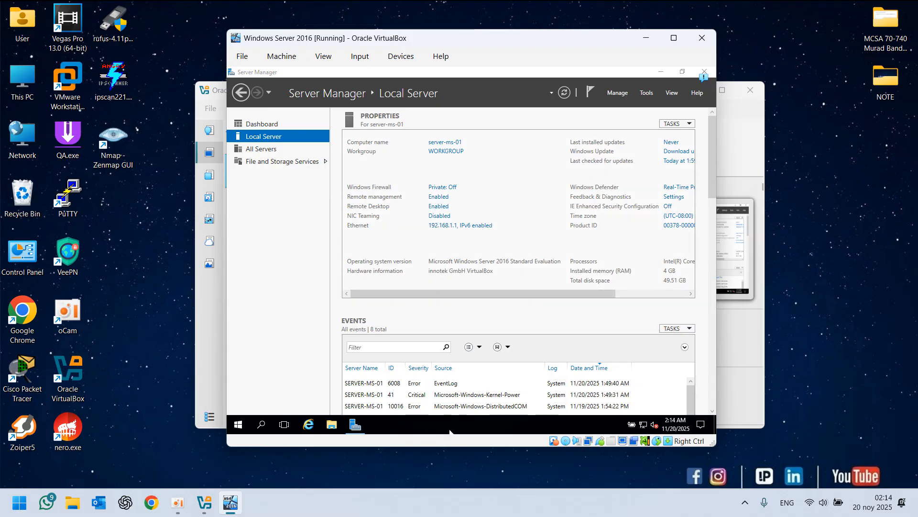
pyautogui.press('super+r')
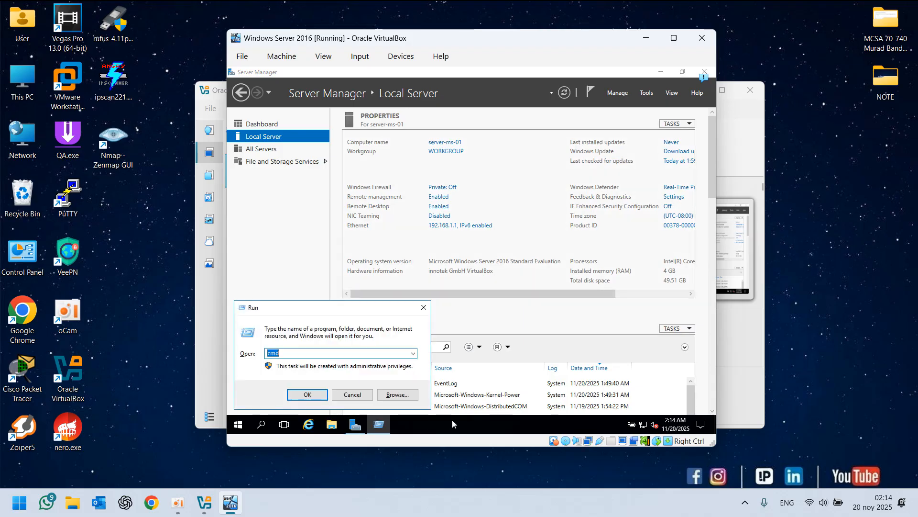
pyautogui.write('sysdm.')
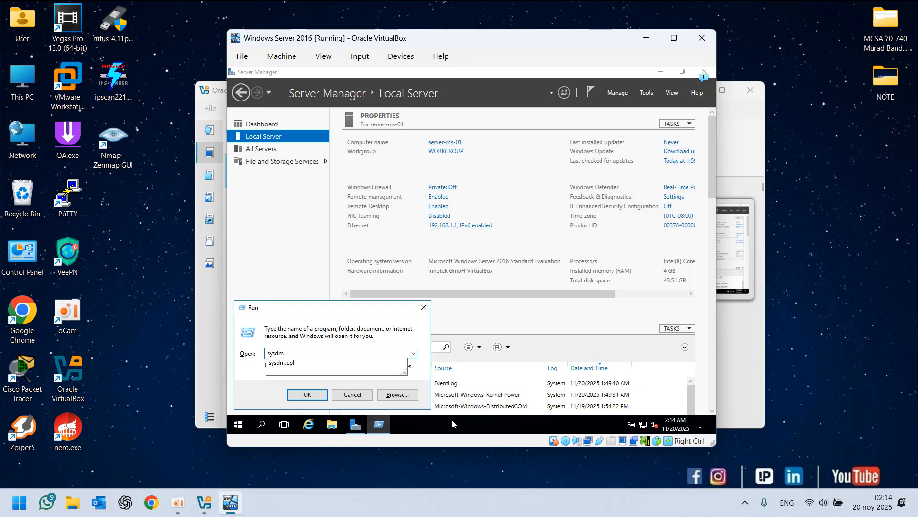
pyautogui.write('cpl')
pyautogui.press('Return')
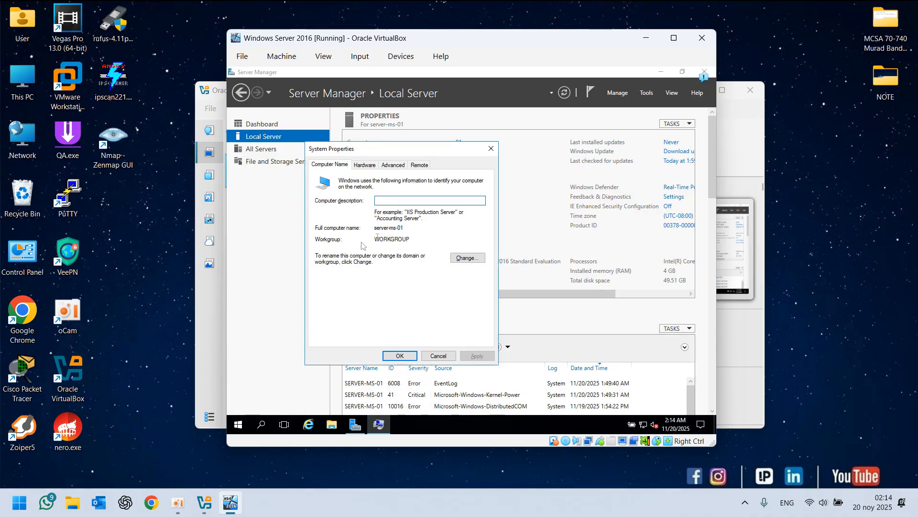
# Review the Advanced and Remote tabs of System Properties, then cancel the dialog
pyautogui.click(394, 165)
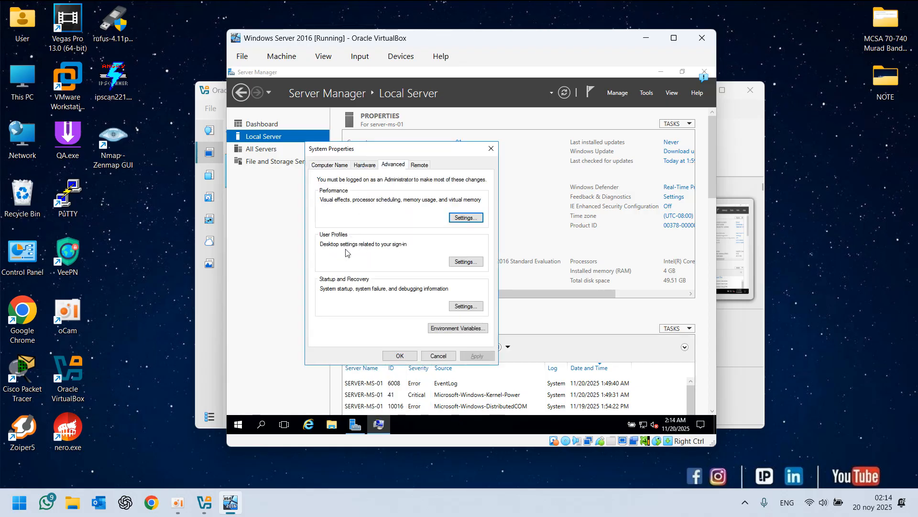
pyautogui.click(420, 165)
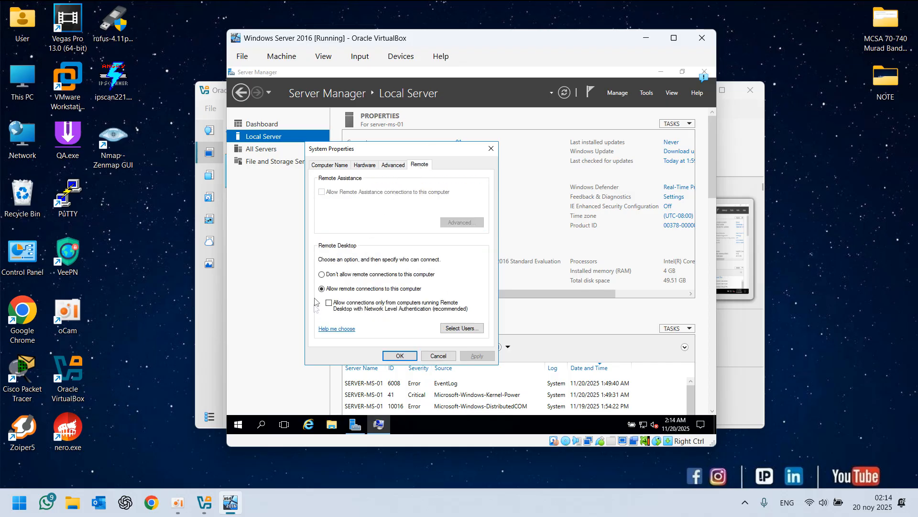
pyautogui.click(439, 356)
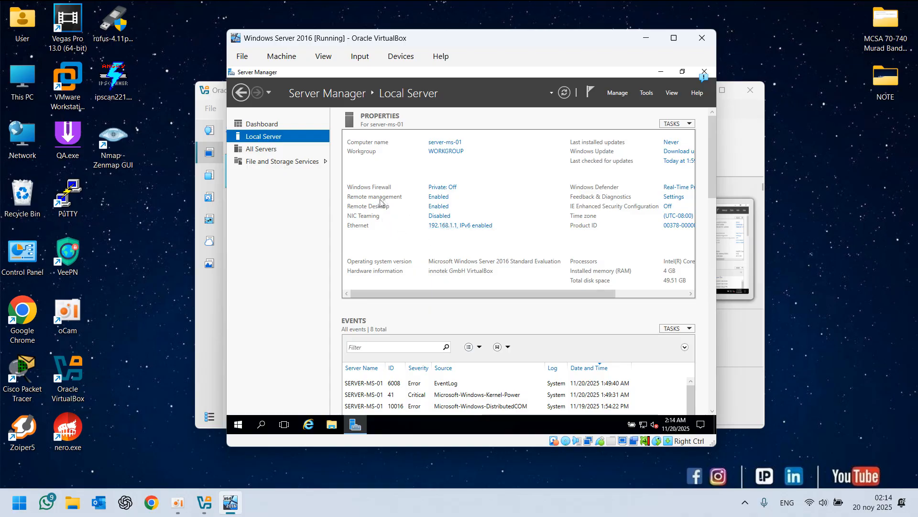
# Open the Add Servers dialog from All Servers, view its DNS search tab, and cancel it
pyautogui.click(447, 505)
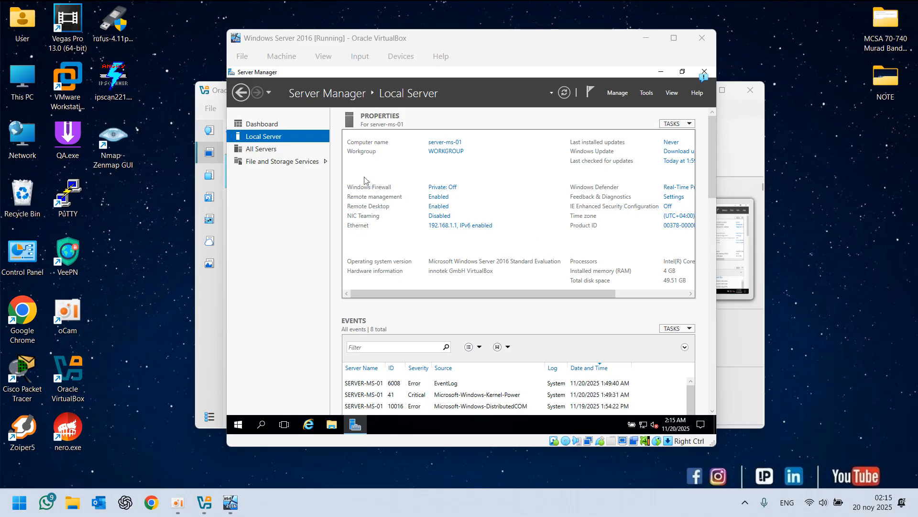
pyautogui.click(271, 149)
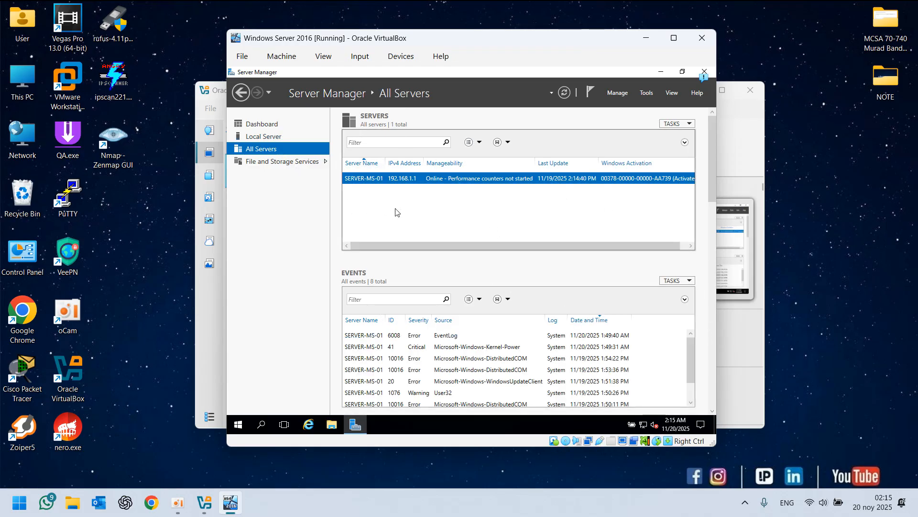
pyautogui.click(623, 95)
pyautogui.click(641, 128)
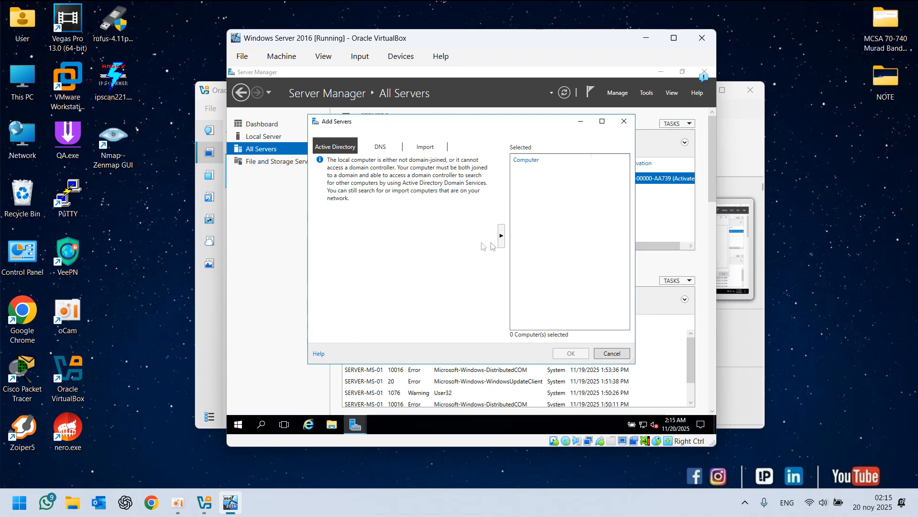
pyautogui.click(384, 144)
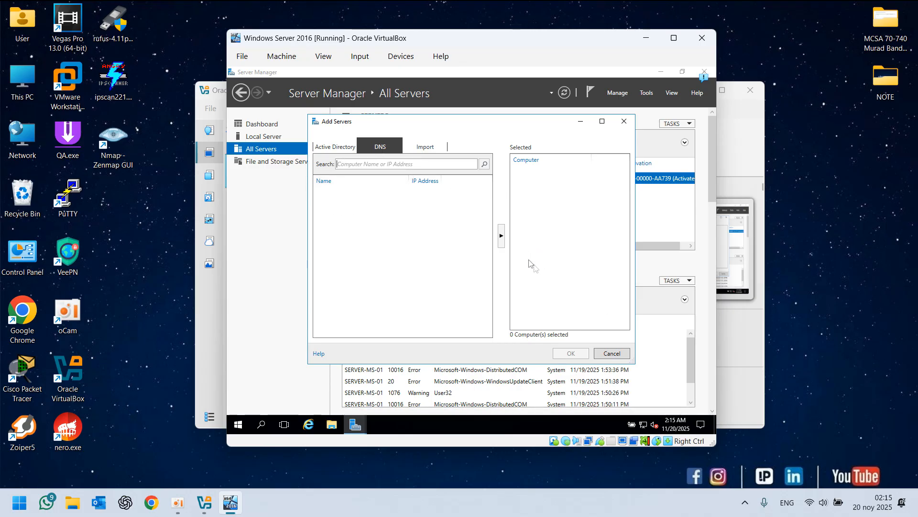
pyautogui.click(611, 354)
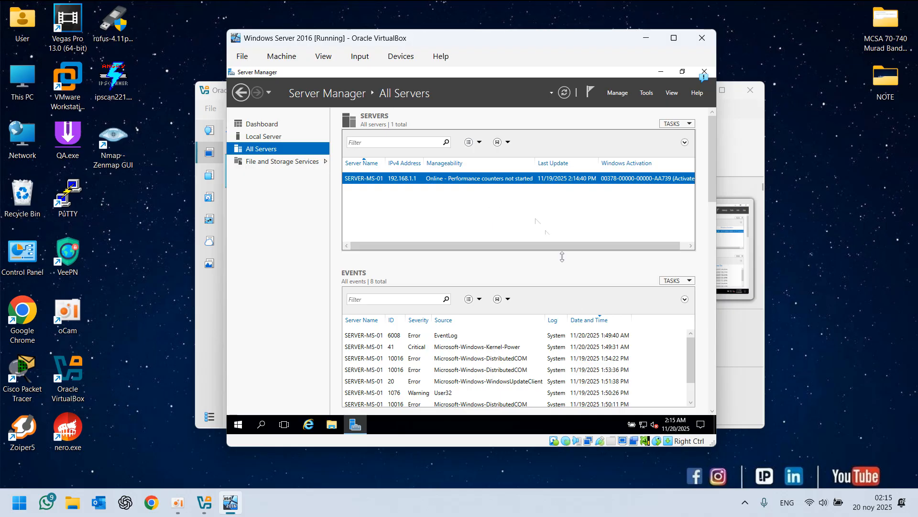
# Return to Local Server and scroll the properties pane to review the remaining server details
pyautogui.click(268, 138)
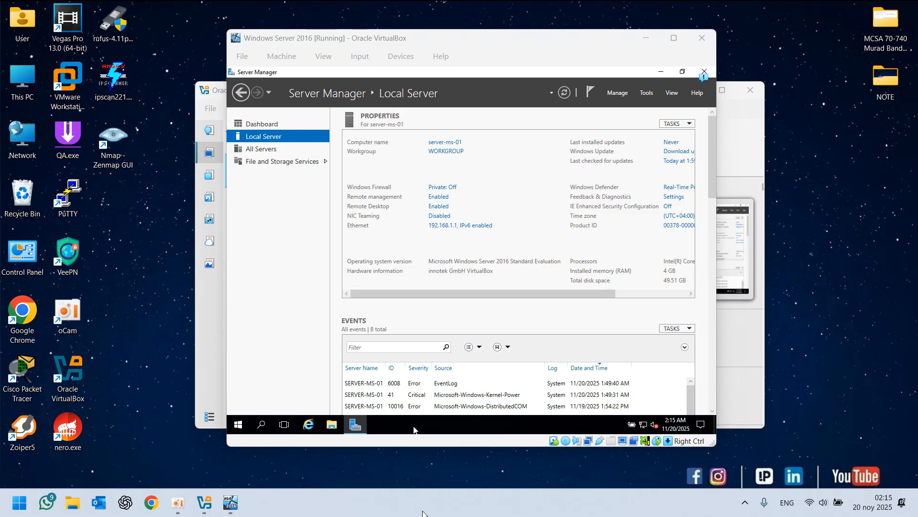
pyautogui.moveTo(425, 293)
pyautogui.mouseDown()
pyautogui.moveTo(437, 295)
pyautogui.moveTo(410, 296)
pyautogui.mouseUp()
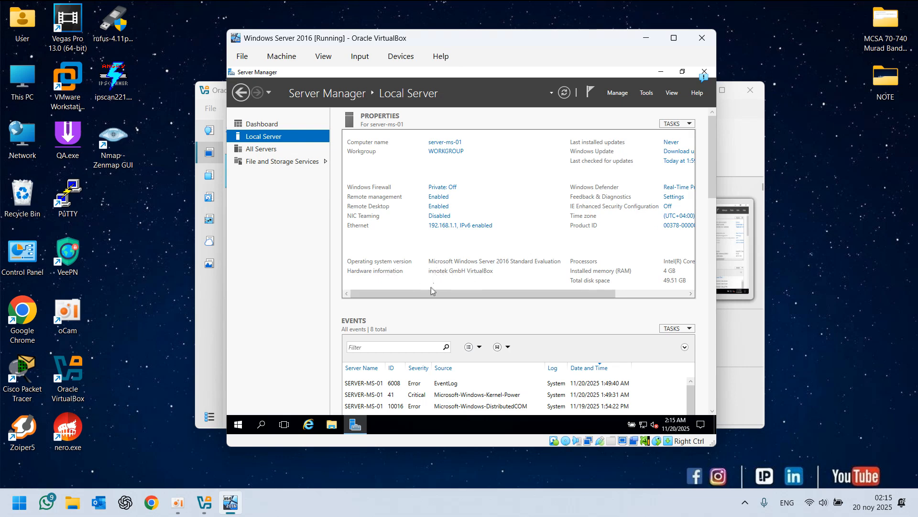
pyautogui.moveTo(431, 290); pyautogui.dragTo(500, 275)
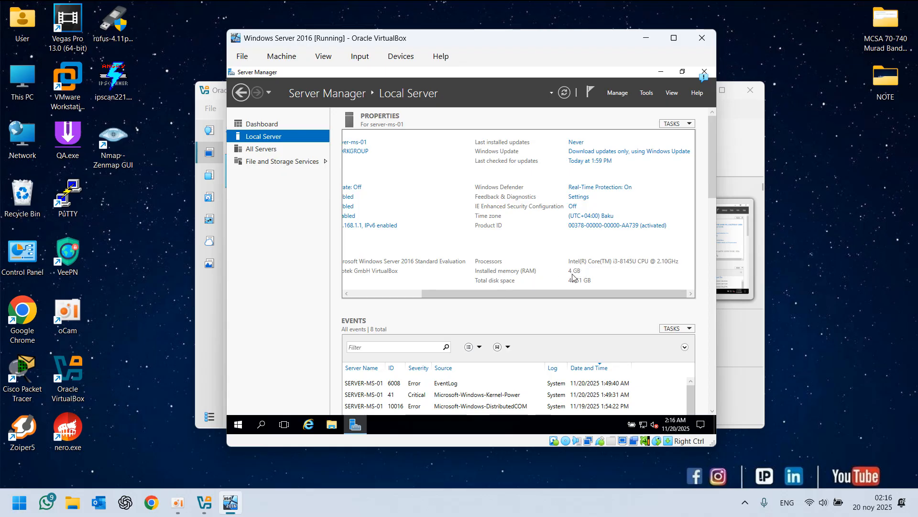
pyautogui.click(481, 508)
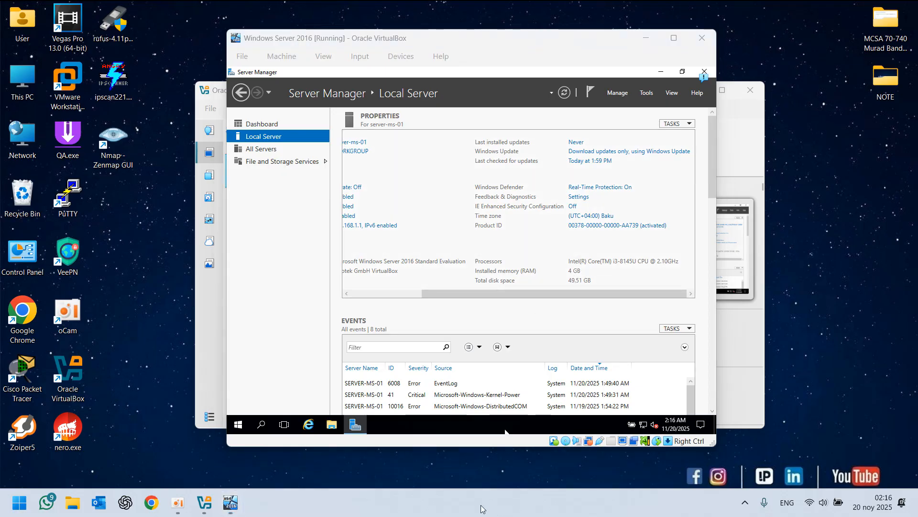
# Run dxdiag on the host machine to view its system information, then close the DirectX Diagnostic Tool
pyautogui.press('super+r')
pyautogui.write('dxdi')
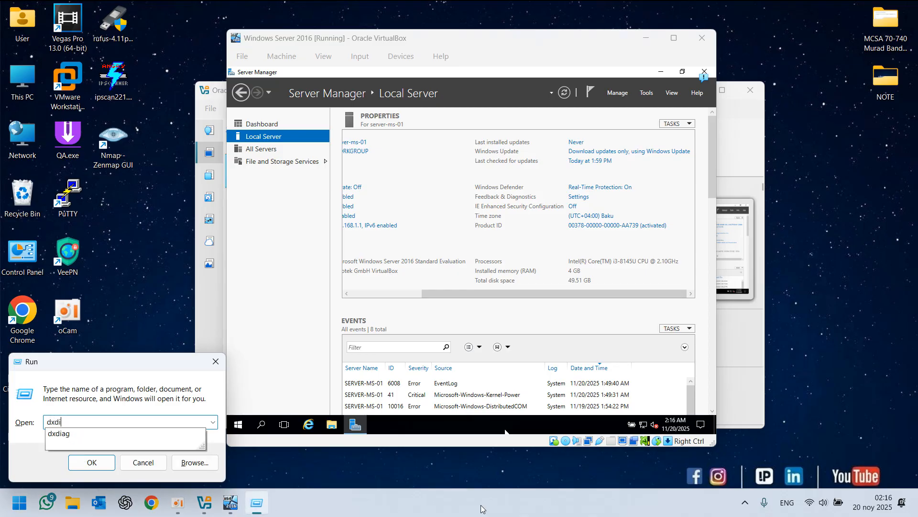
pyautogui.write('ag')
pyautogui.press('Return')
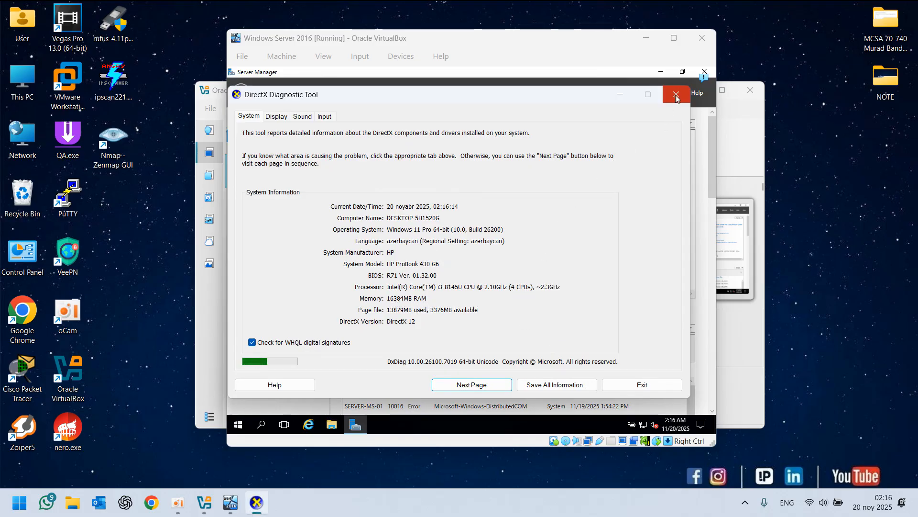
pyautogui.click(676, 96)
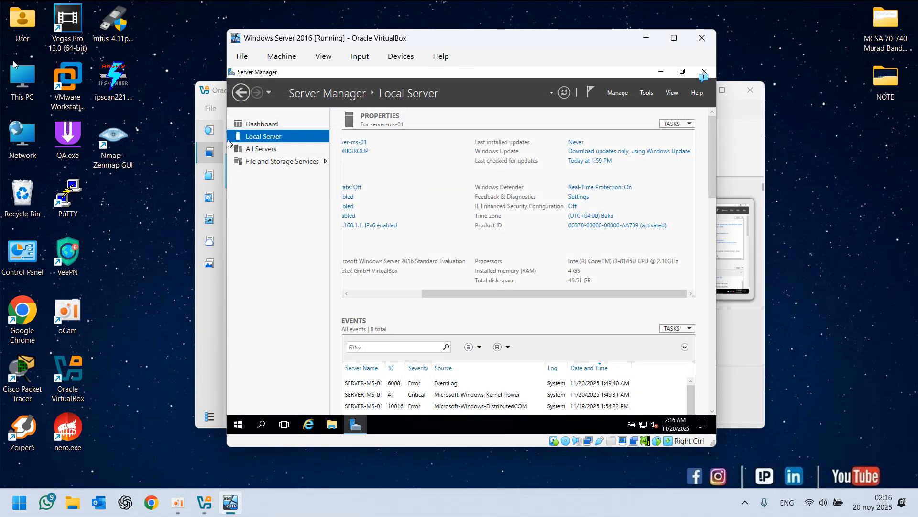
# Open This PC on the host to view its drives, then close the window
pyautogui.click(21, 81)
pyautogui.doubleClick(21, 81)
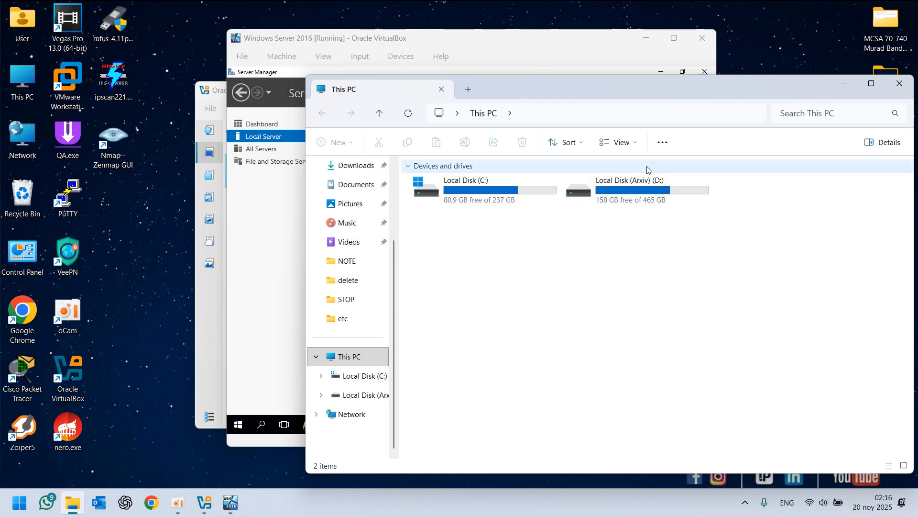
pyautogui.click(495, 193)
pyautogui.moveTo(602, 92); pyautogui.dragTo(420, 92)
pyautogui.click(719, 83)
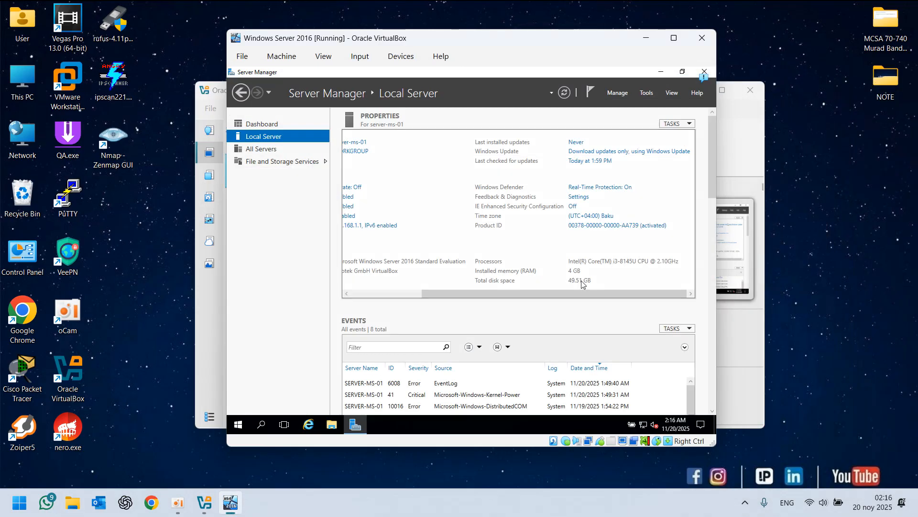
pyautogui.click(518, 514)
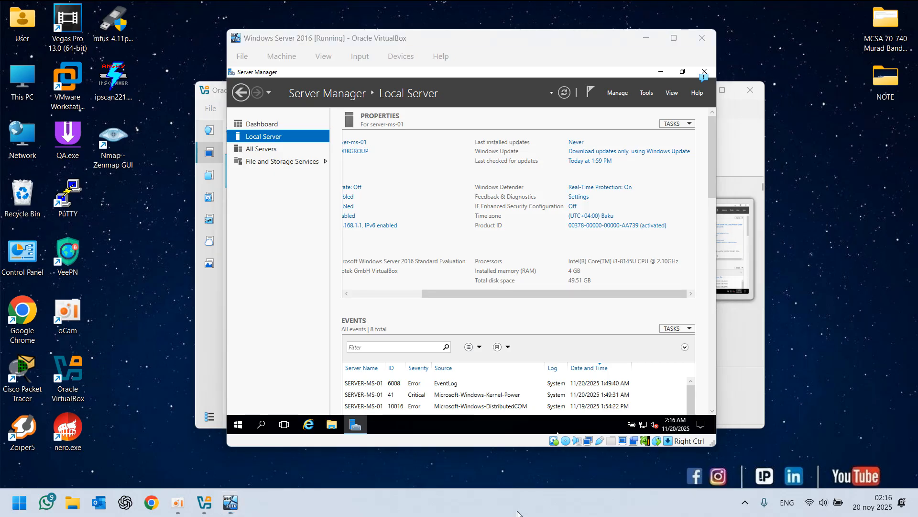